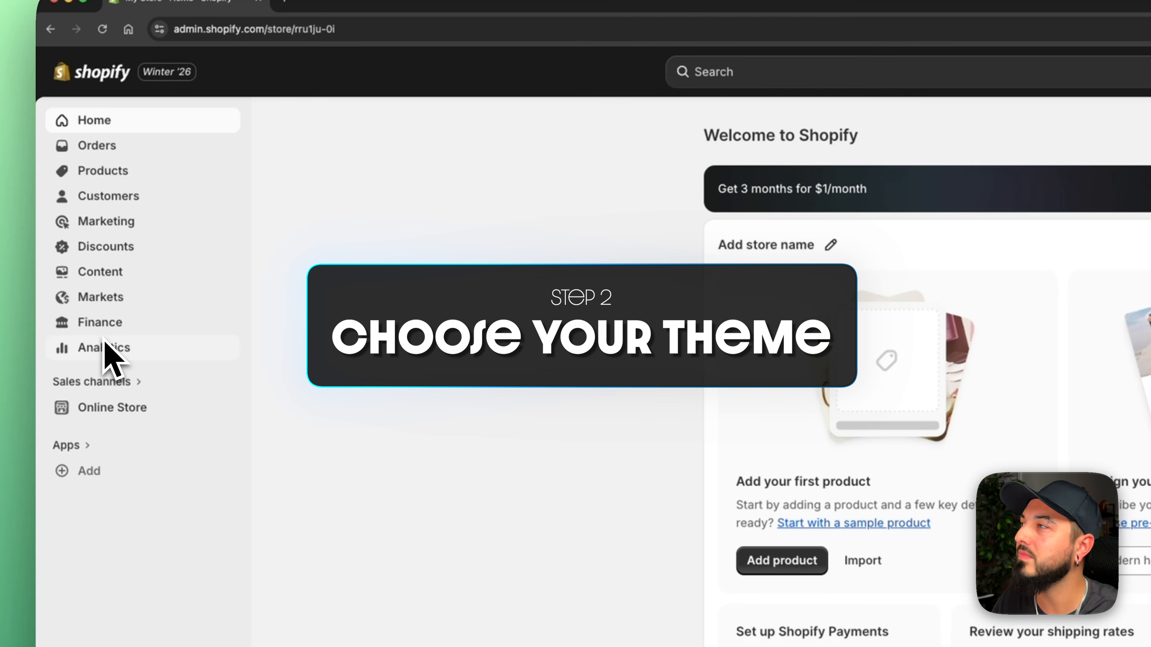
- Open the Online Store themes and look at only the free themes in the Shopify Theme Store
click(122, 409)
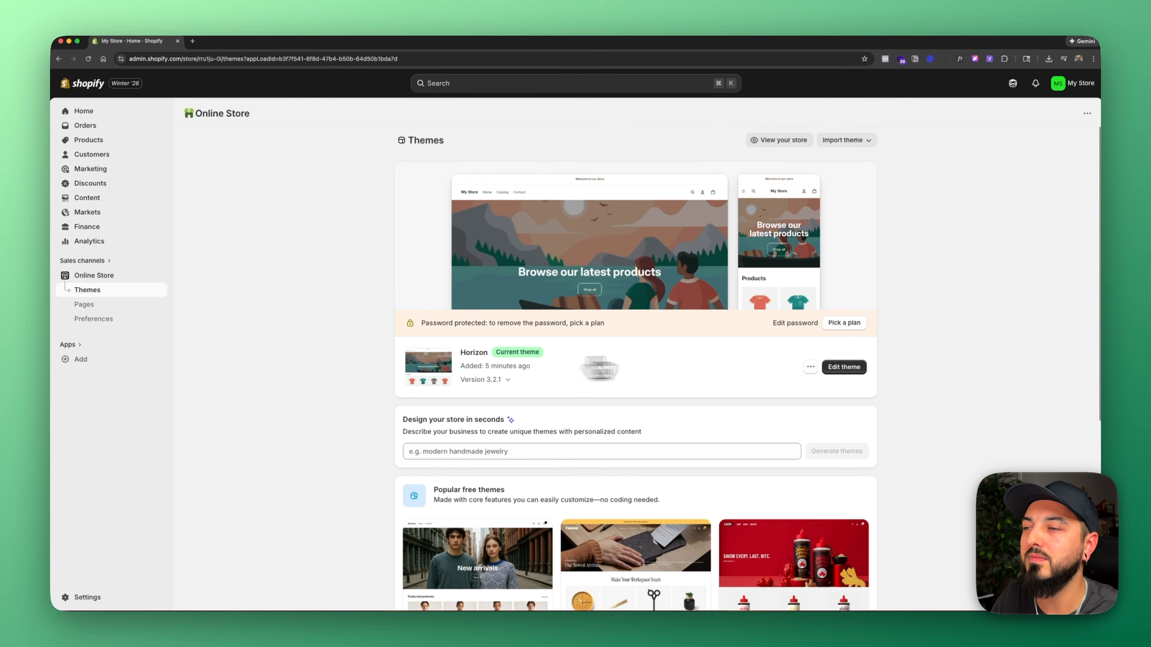
scroll(748, 355, down, 1)
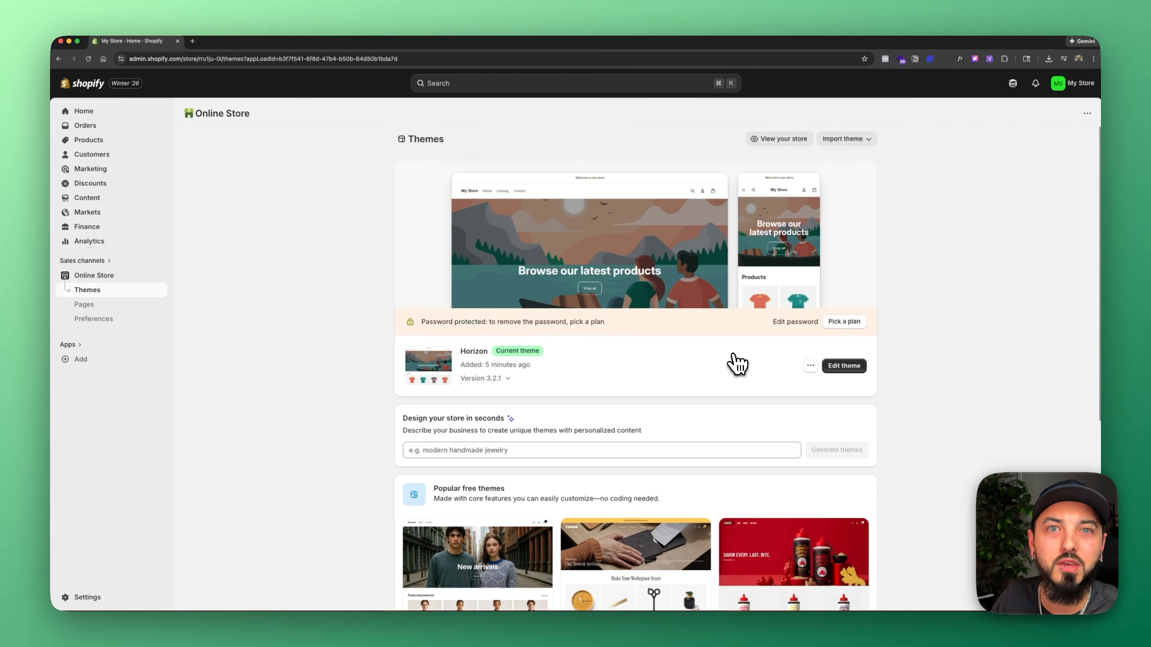
scroll(739, 362, down, 6)
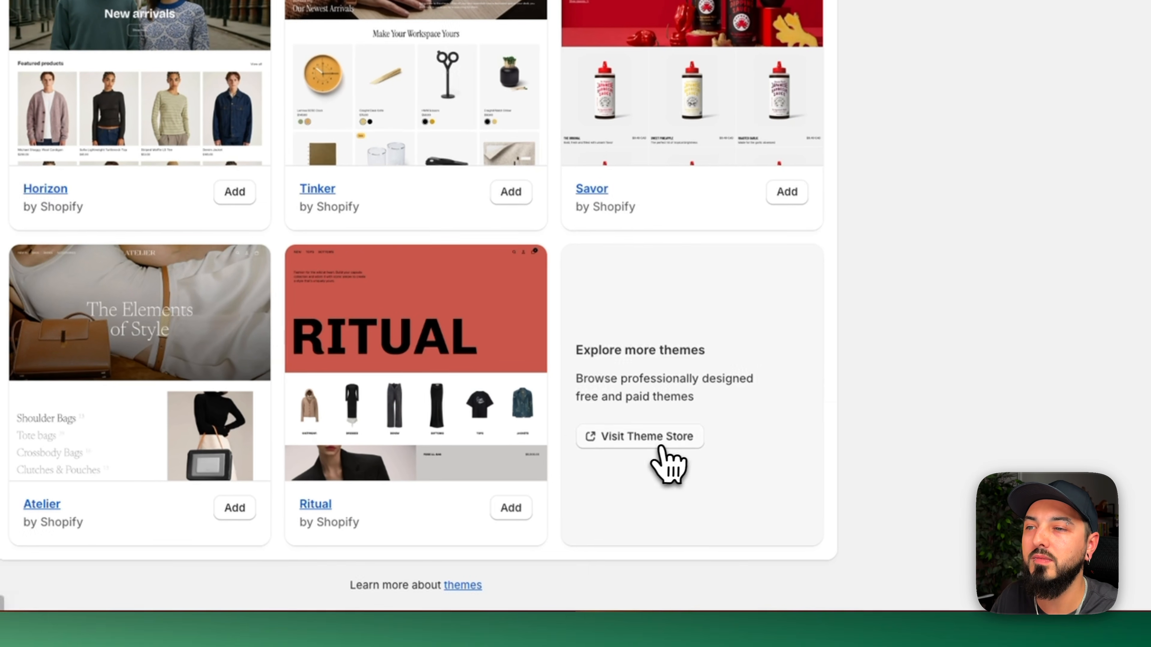
click(788, 518)
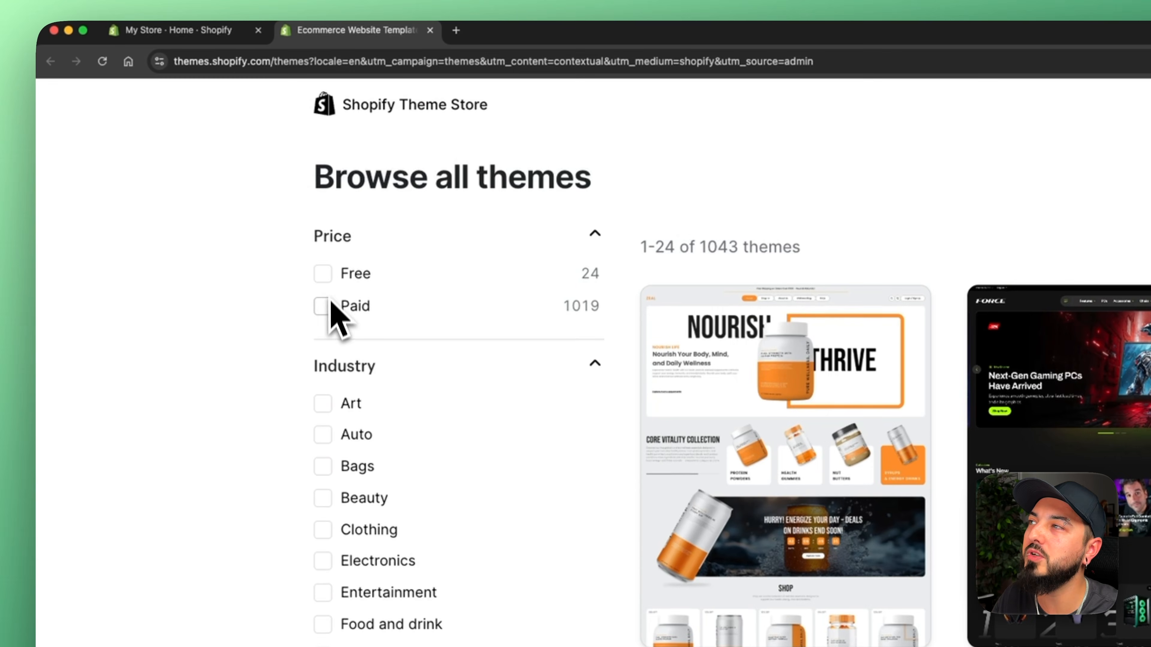
click(317, 268)
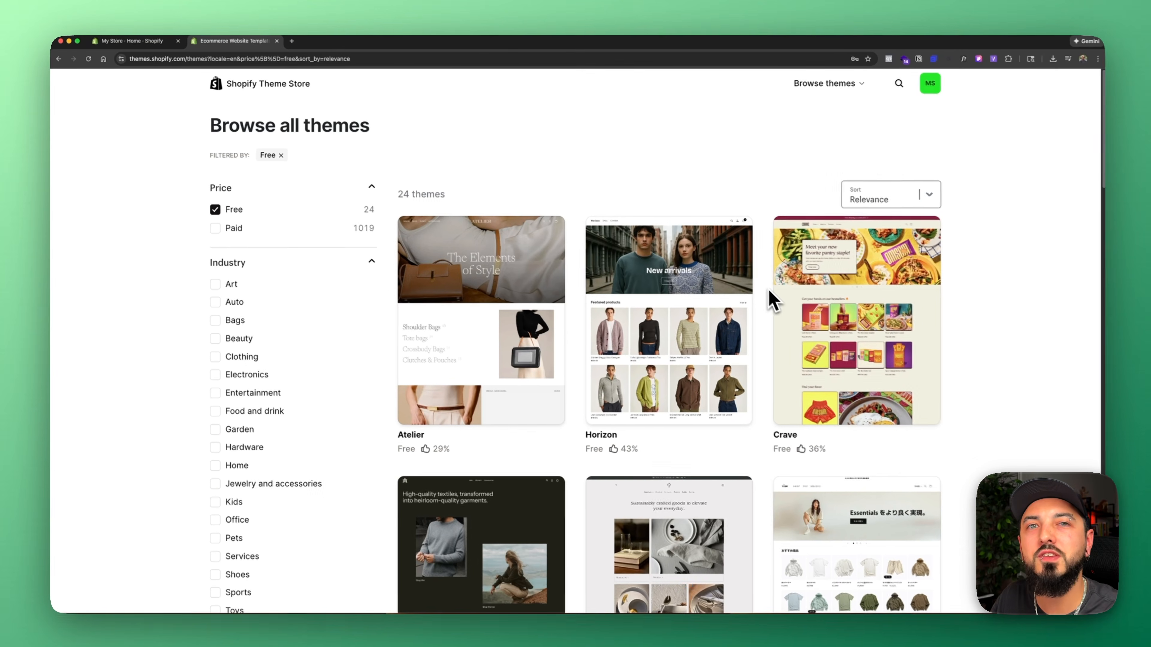
click(276, 41)
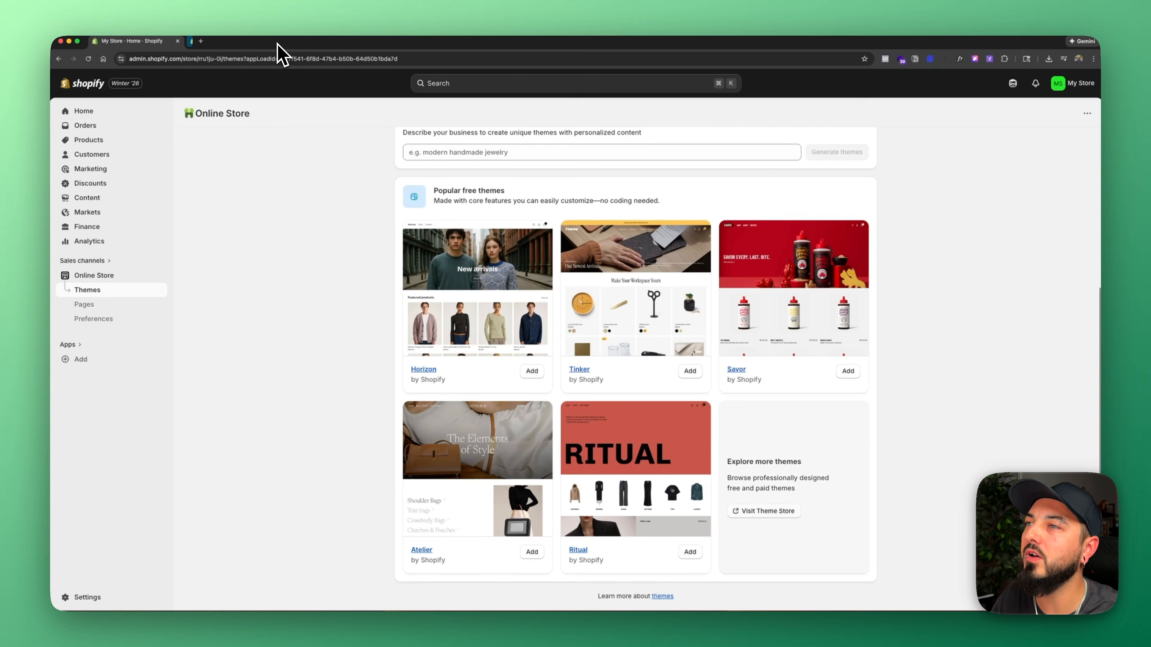
- Open the current Horizon theme for editing and inspect the product card's media settings in the featured collection
scroll(635, 277, up, 5)
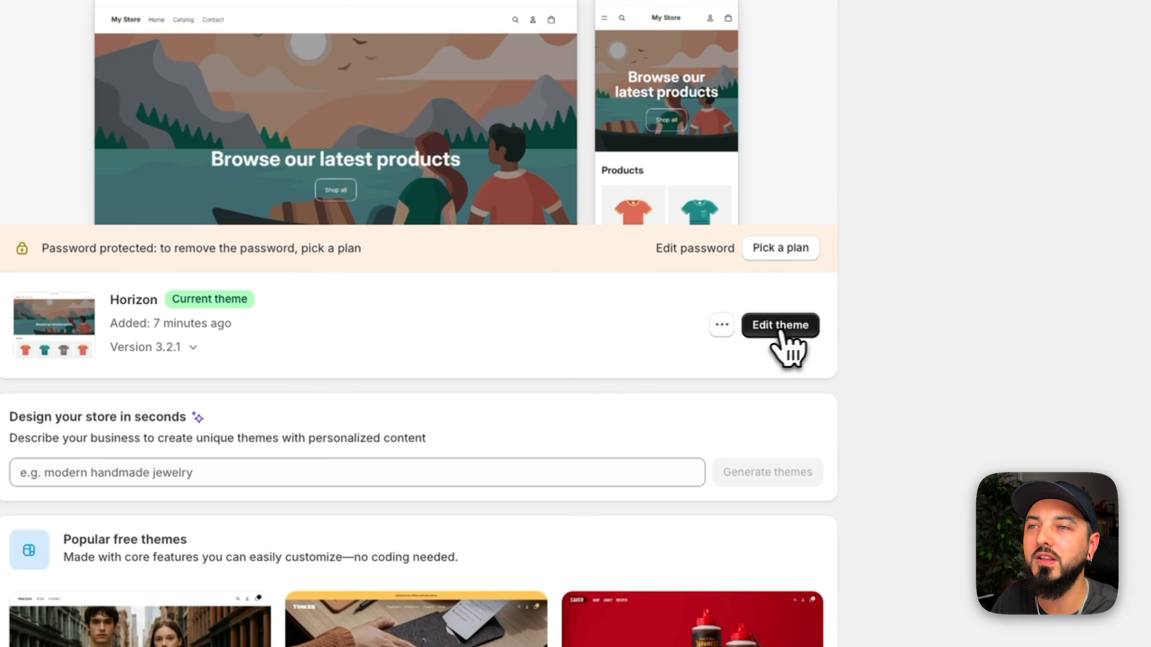
click(780, 326)
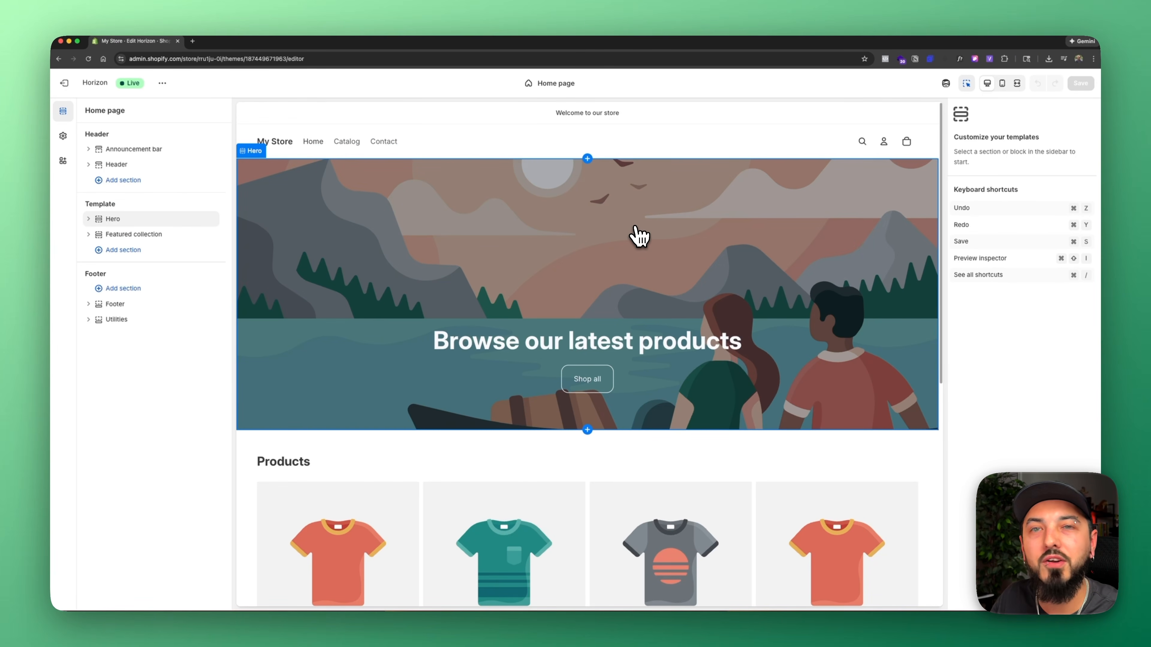
scroll(595, 282, down, 5)
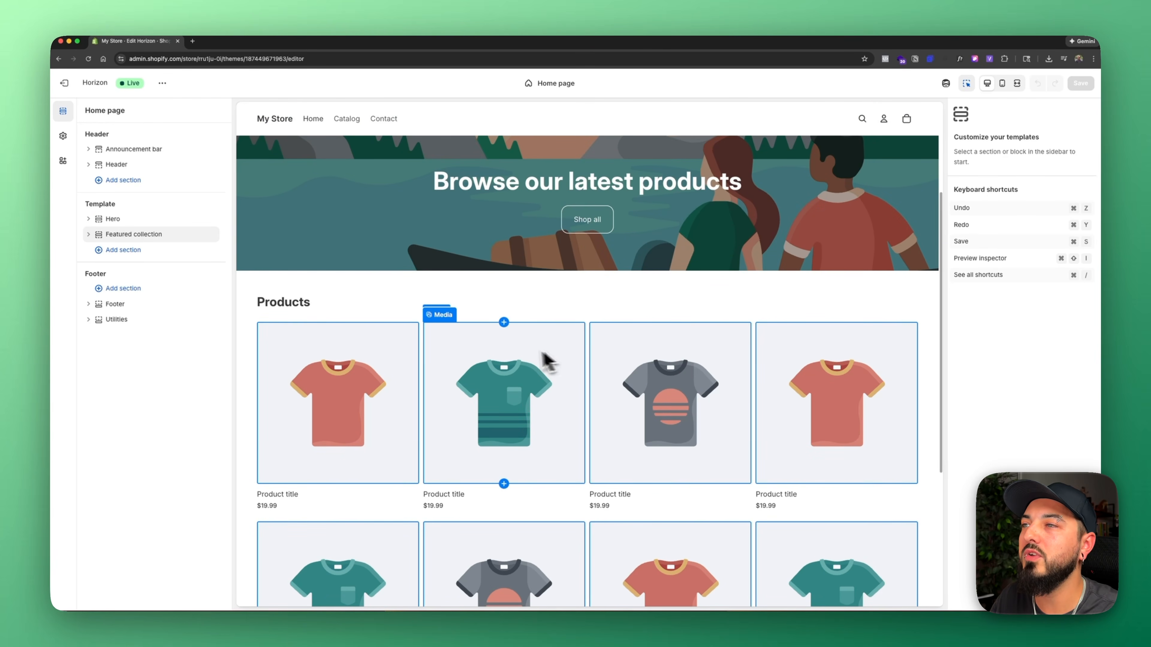
click(521, 361)
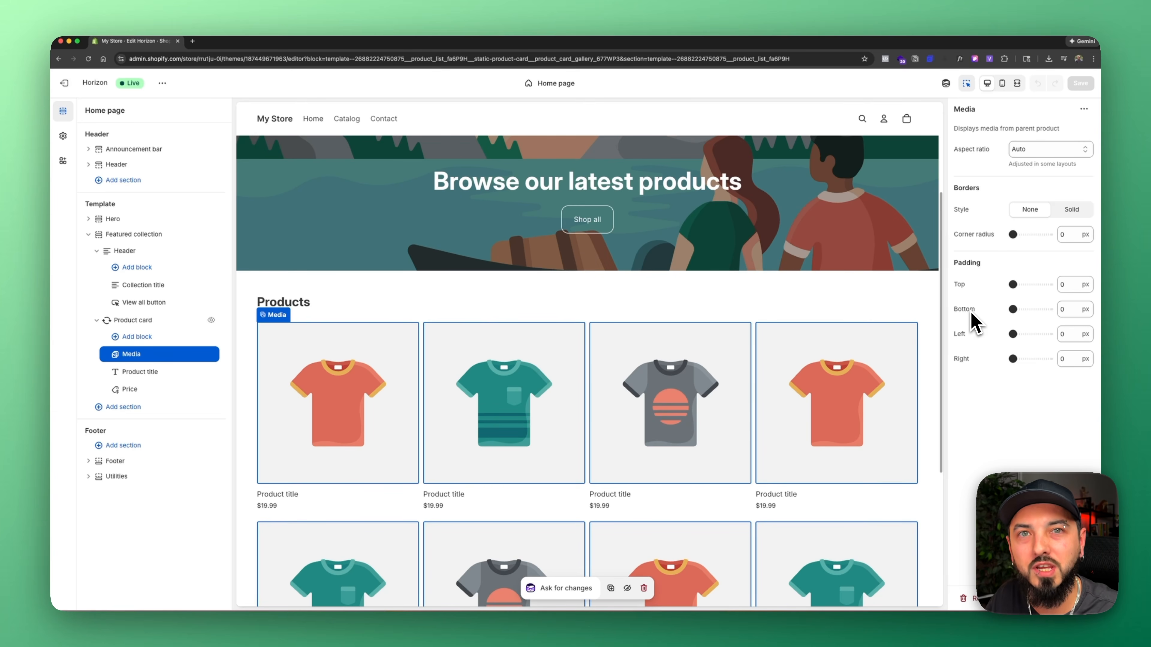
scroll(868, 288, up, 4)
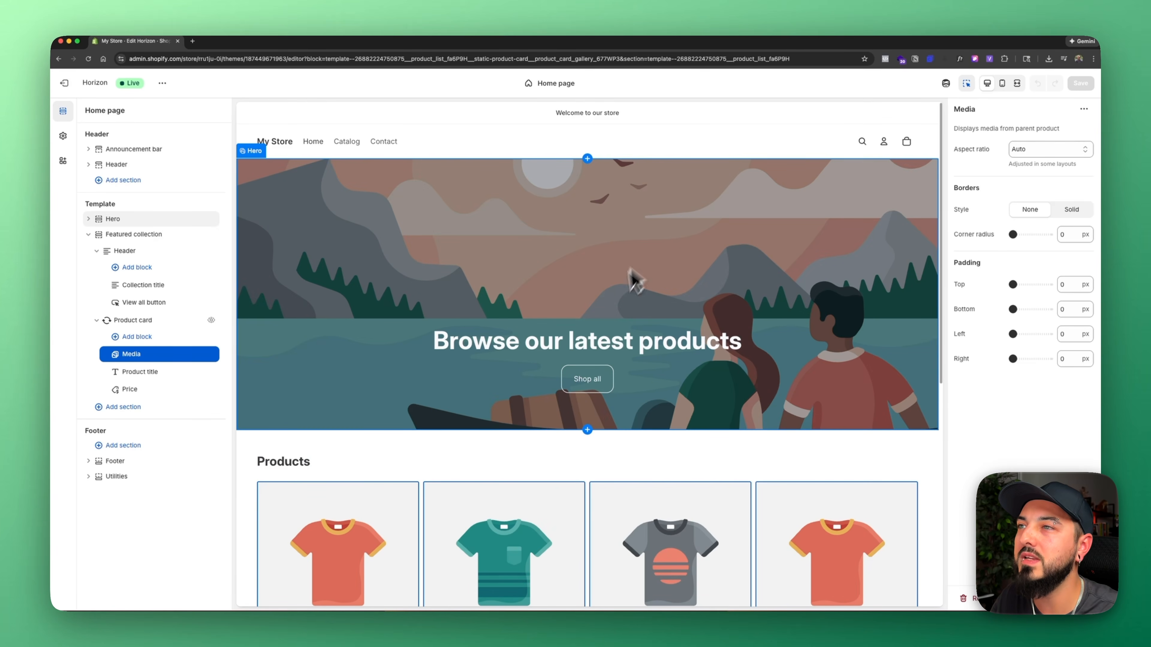
- Change the hero heading to "More than your best workout clothing" and upload the Hero image as its Media 1 image
click(675, 333)
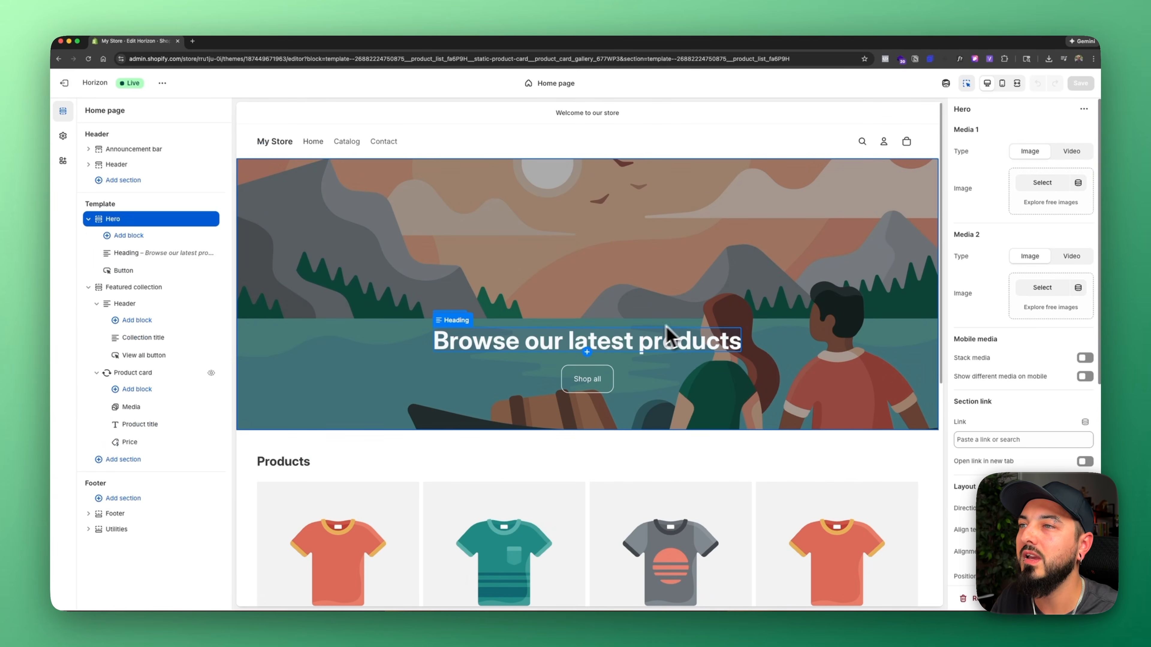
click(633, 345)
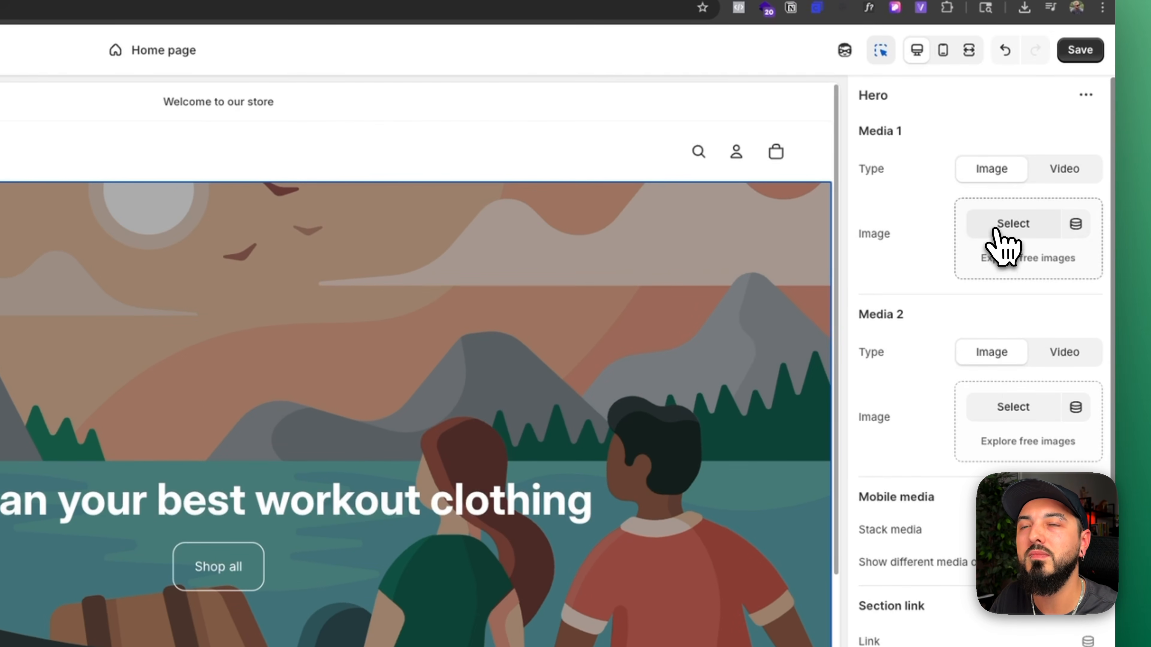
click(1010, 225)
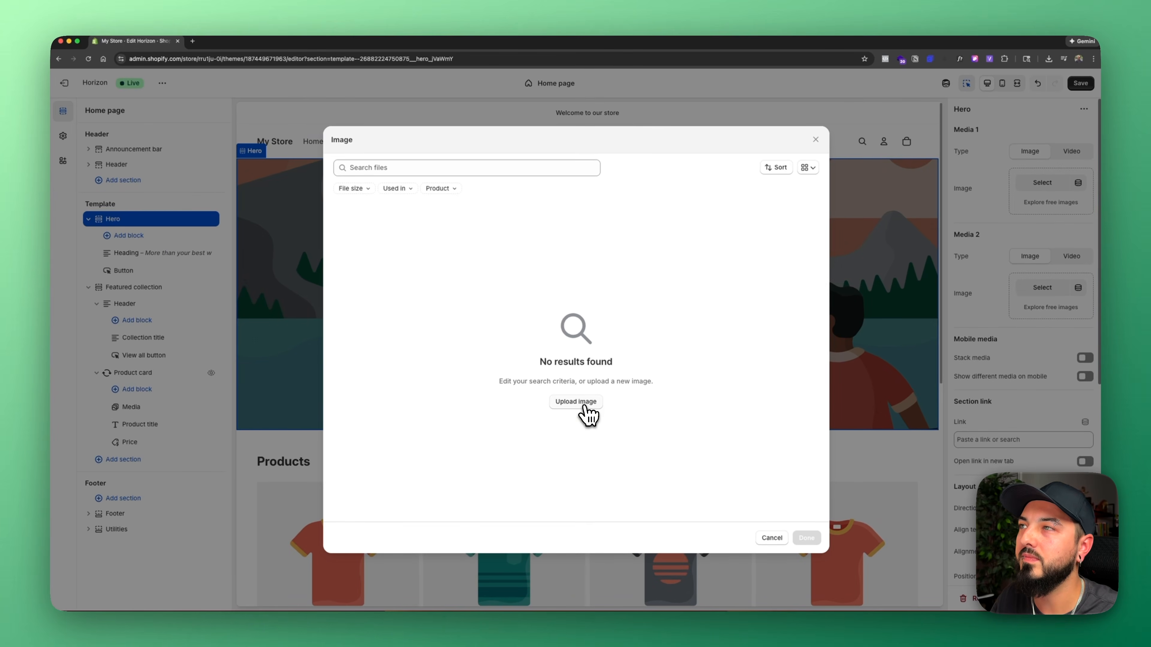
click(583, 405)
click(435, 260)
click(884, 461)
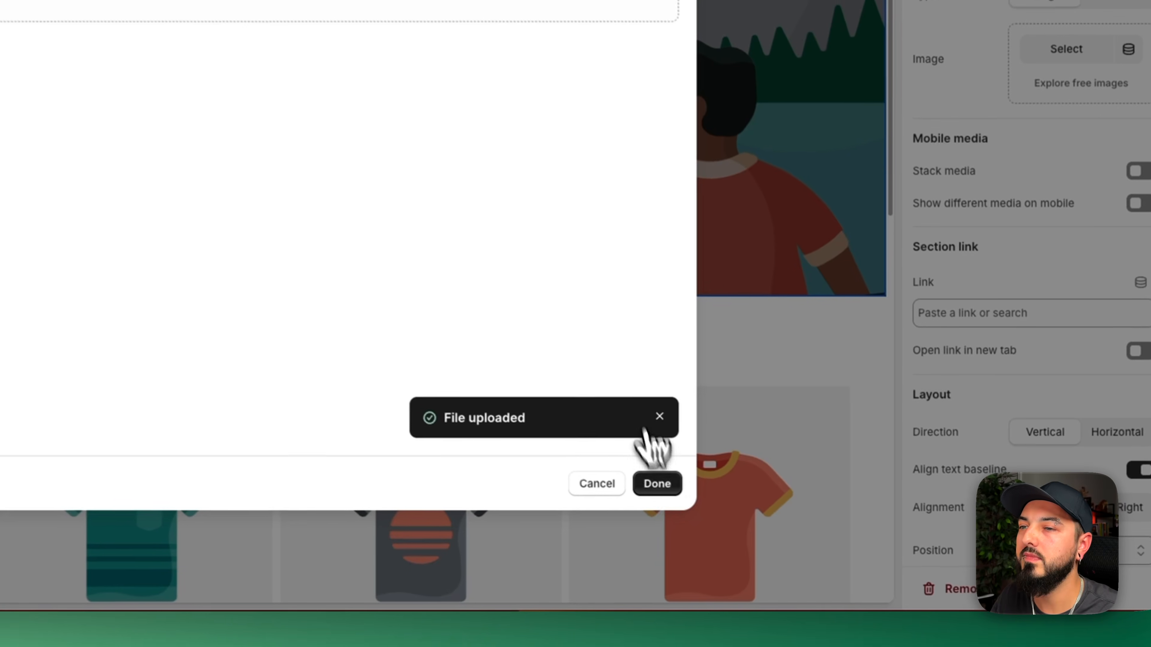
click(658, 483)
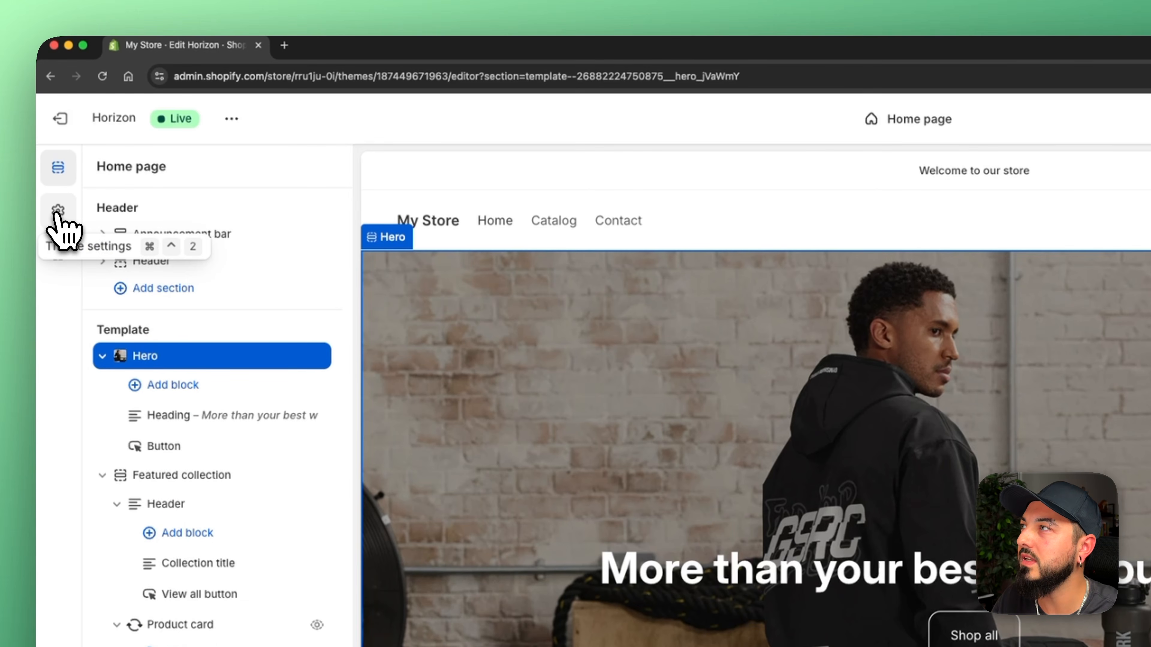
- Upload Logo.avif as the default logo in the theme settings and set its desktop height to 20 px
click(61, 215)
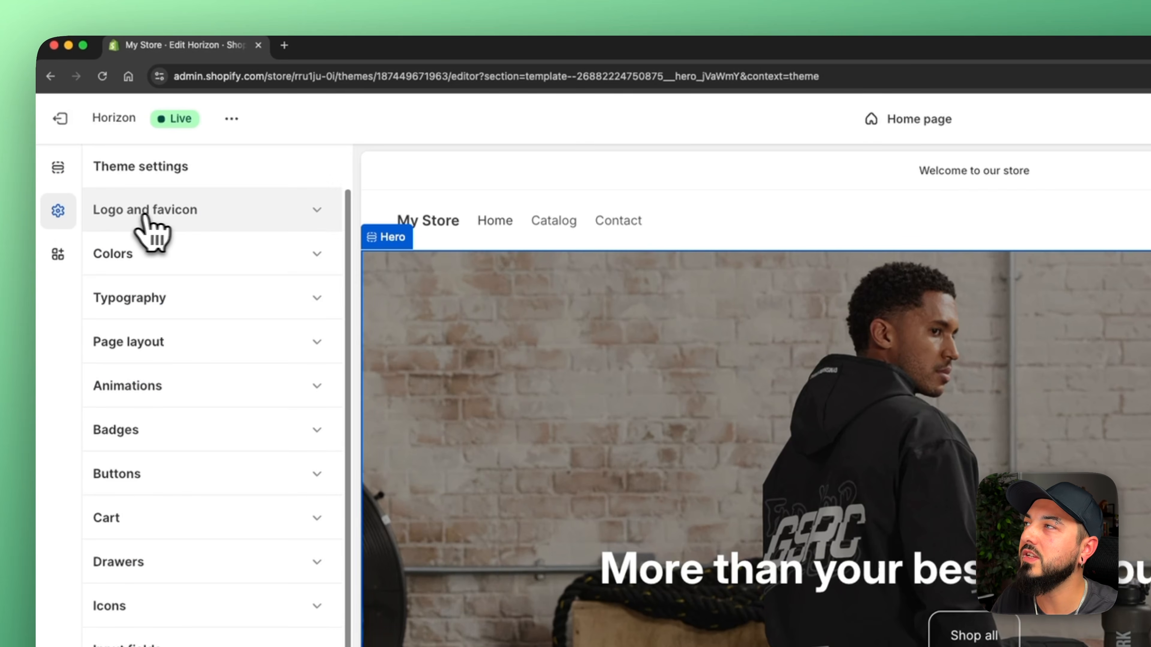
click(198, 218)
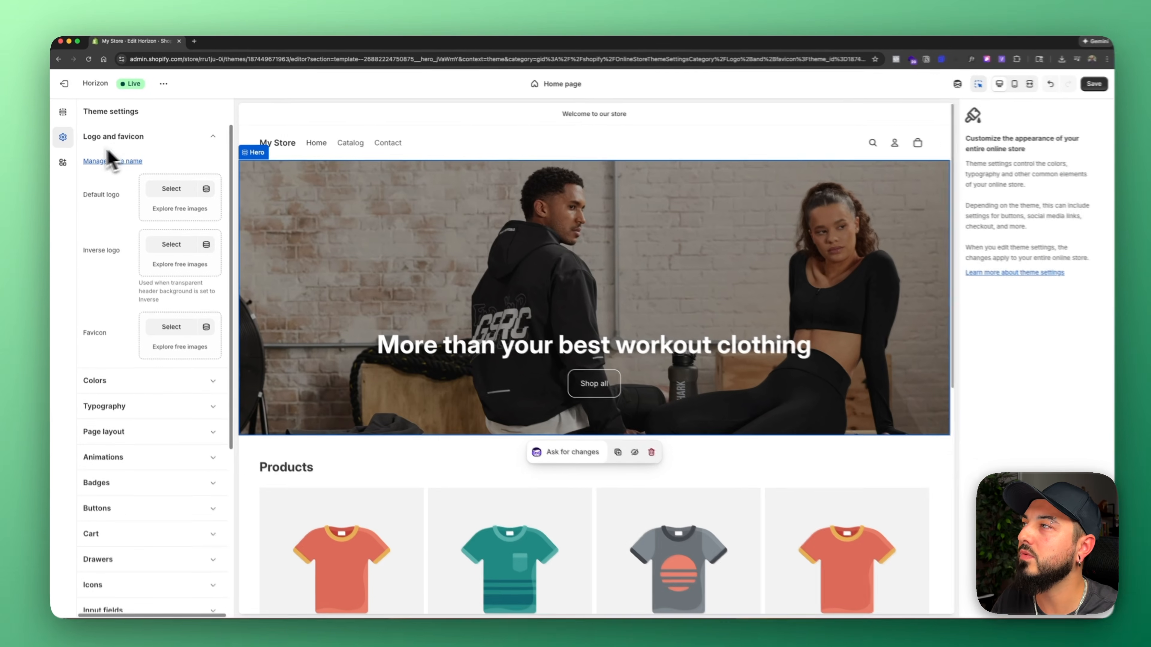
click(172, 188)
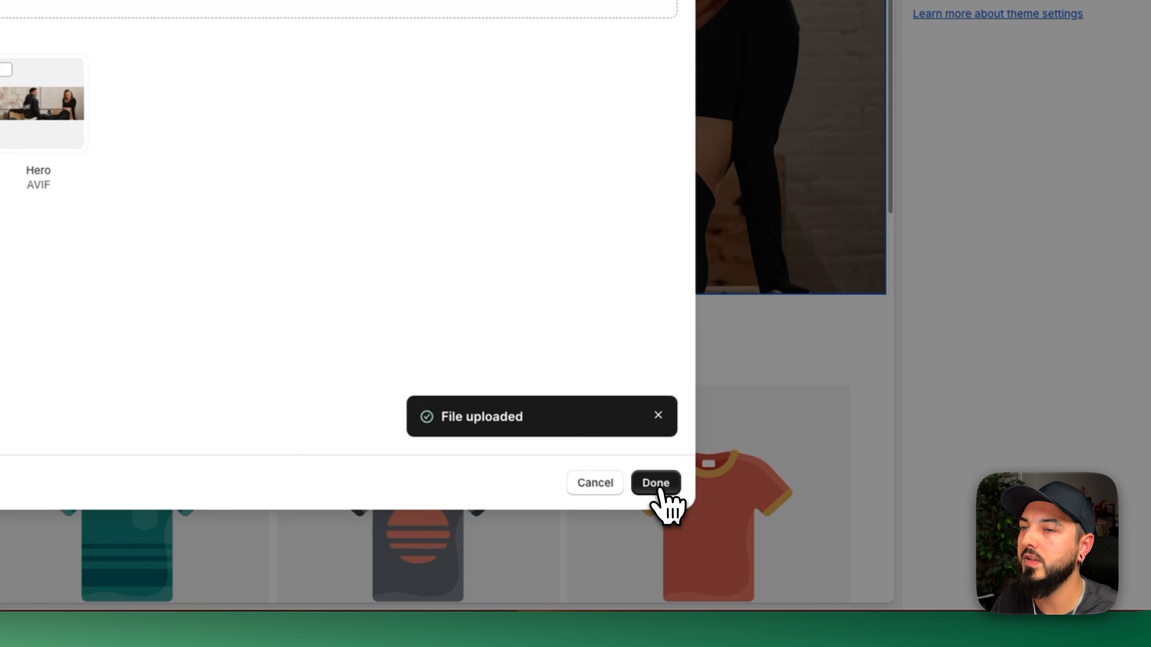
click(660, 490)
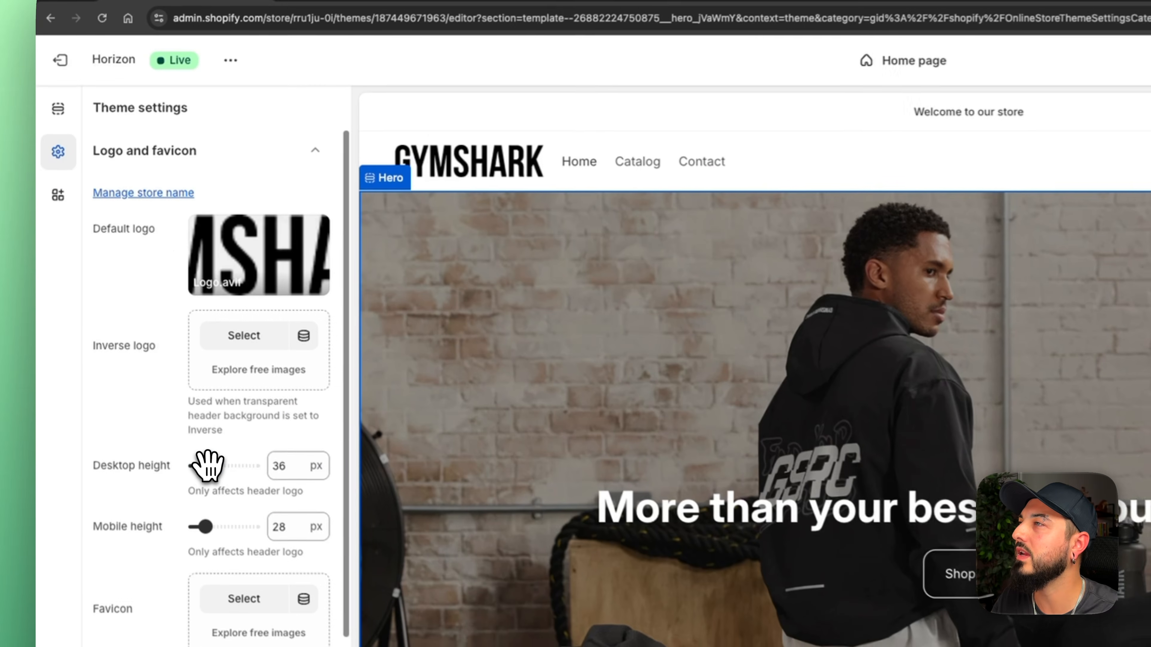
drag(208, 464, 201, 467)
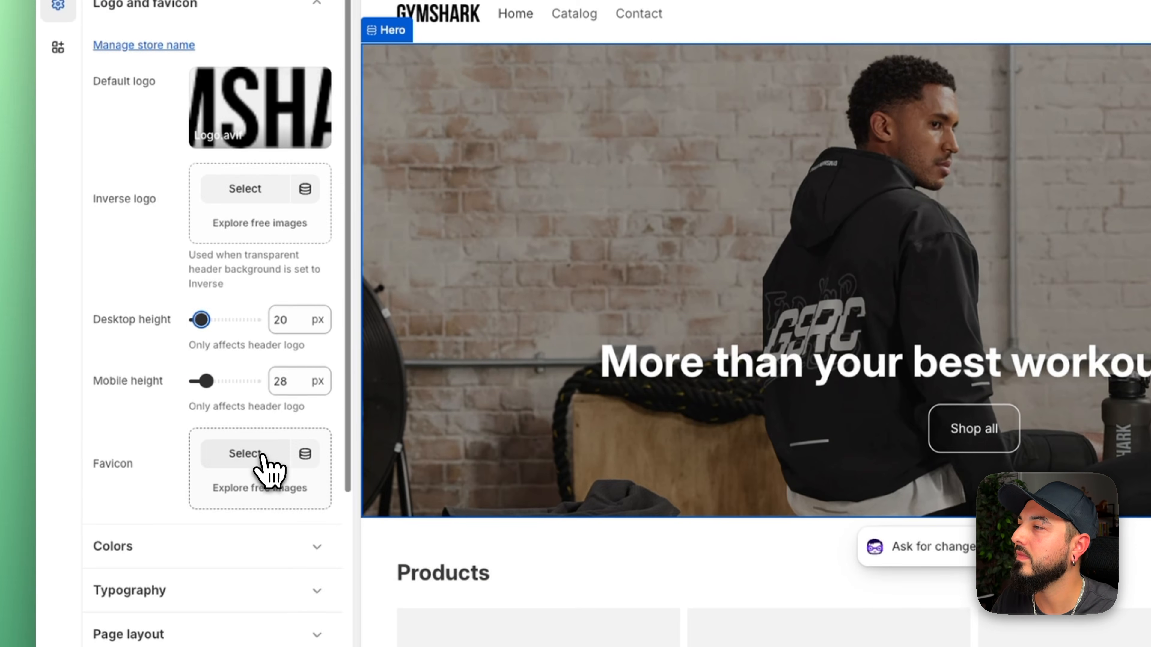
- Upload the Gymshark logo PNG as the favicon and save the theme
click(270, 470)
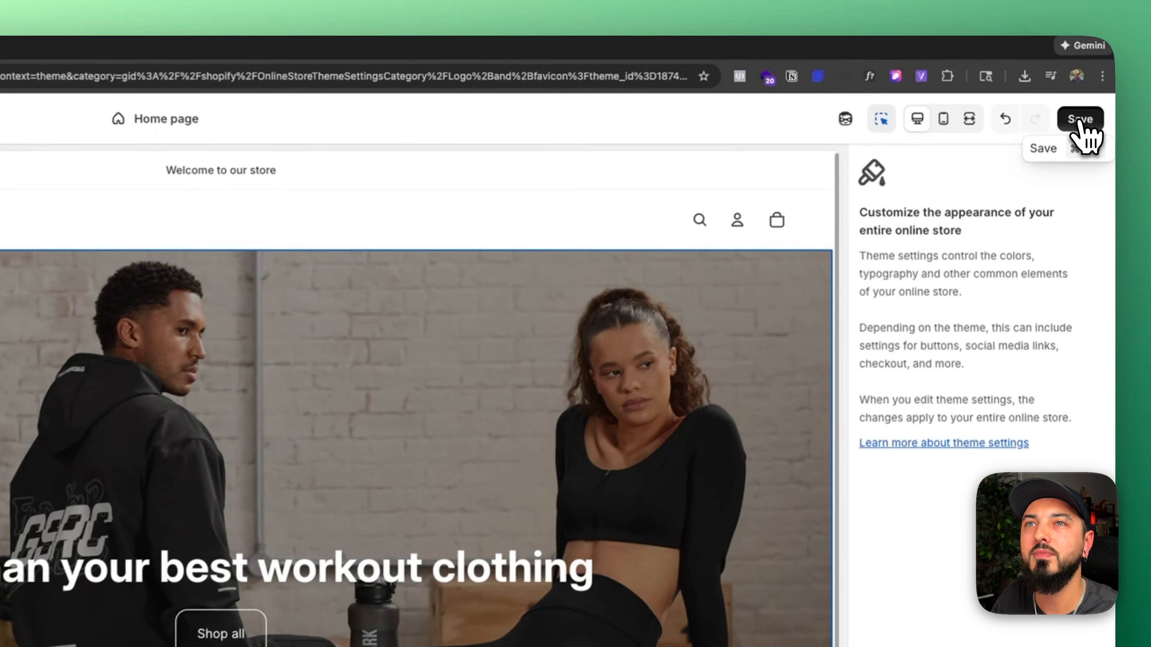
click(1080, 121)
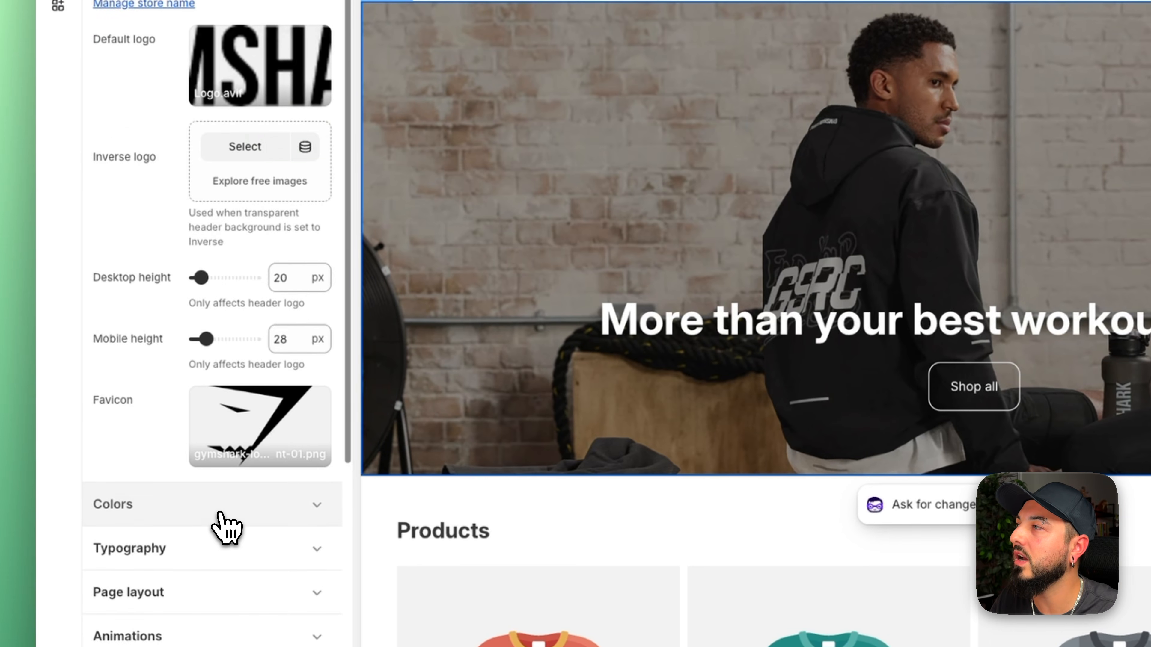
- Review the theme's color schemes and typography settings and exit the theme editor
click(199, 501)
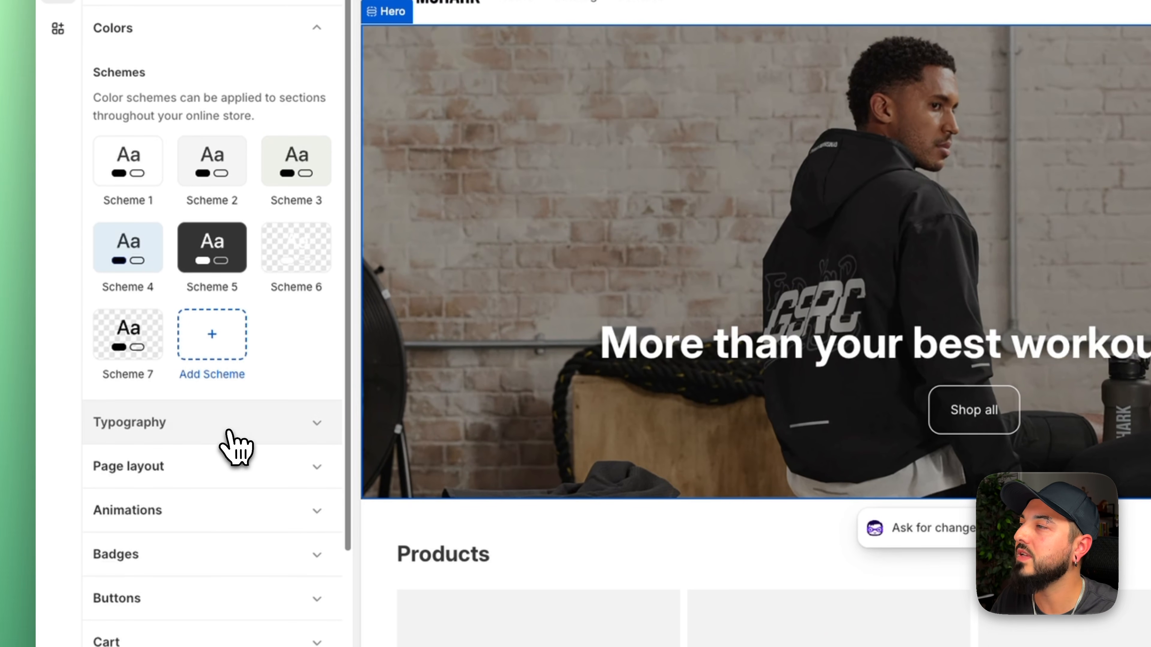
click(227, 447)
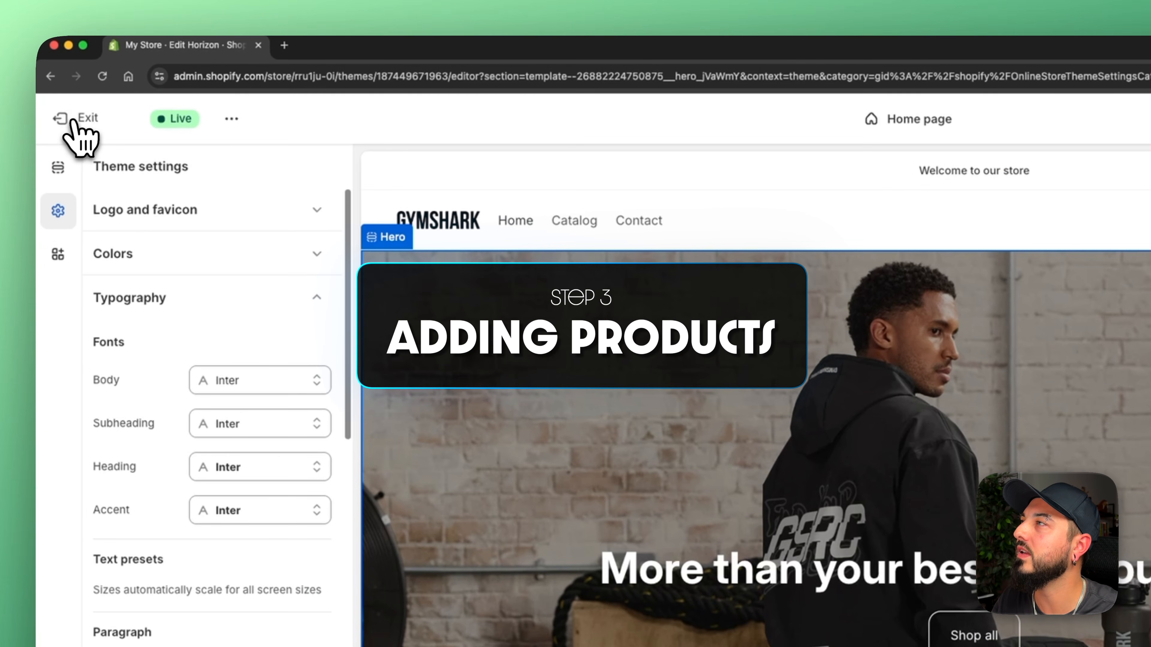
click(78, 119)
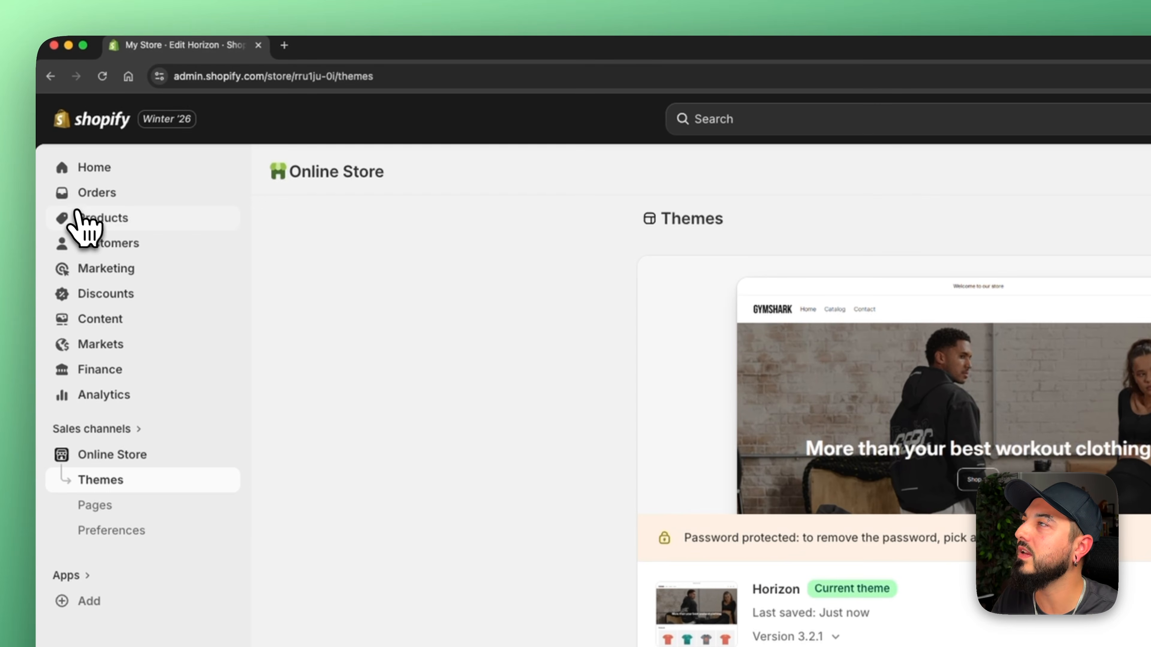
- Start a new product in the store's product list and title it "Men Hoodie"
click(126, 220)
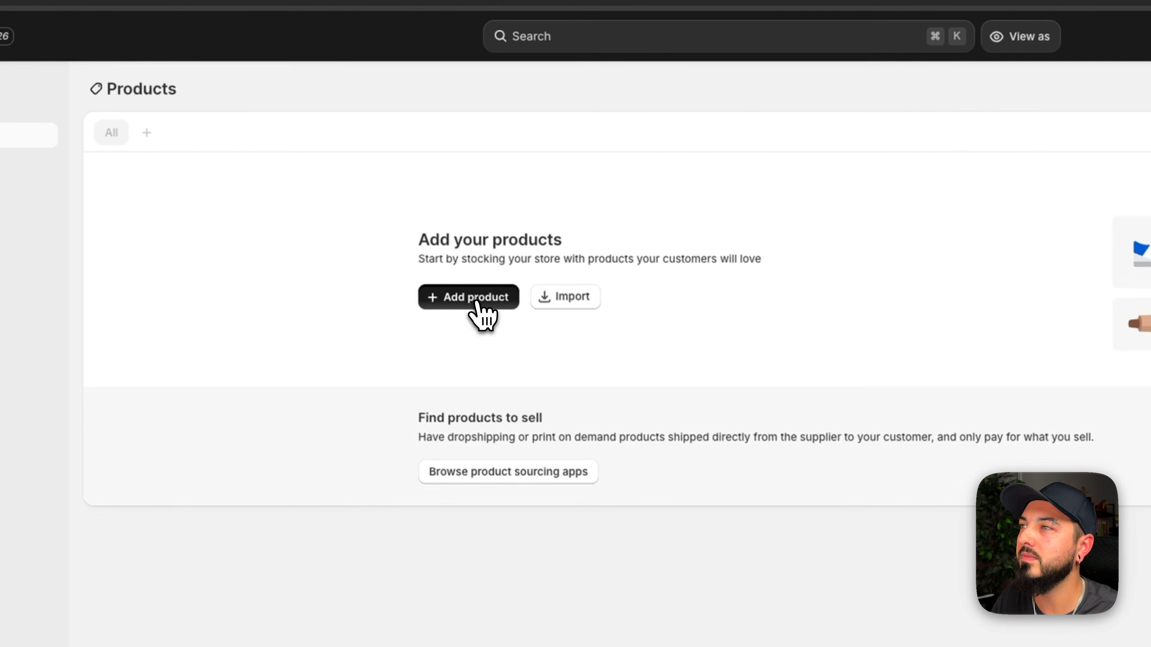
click(406, 234)
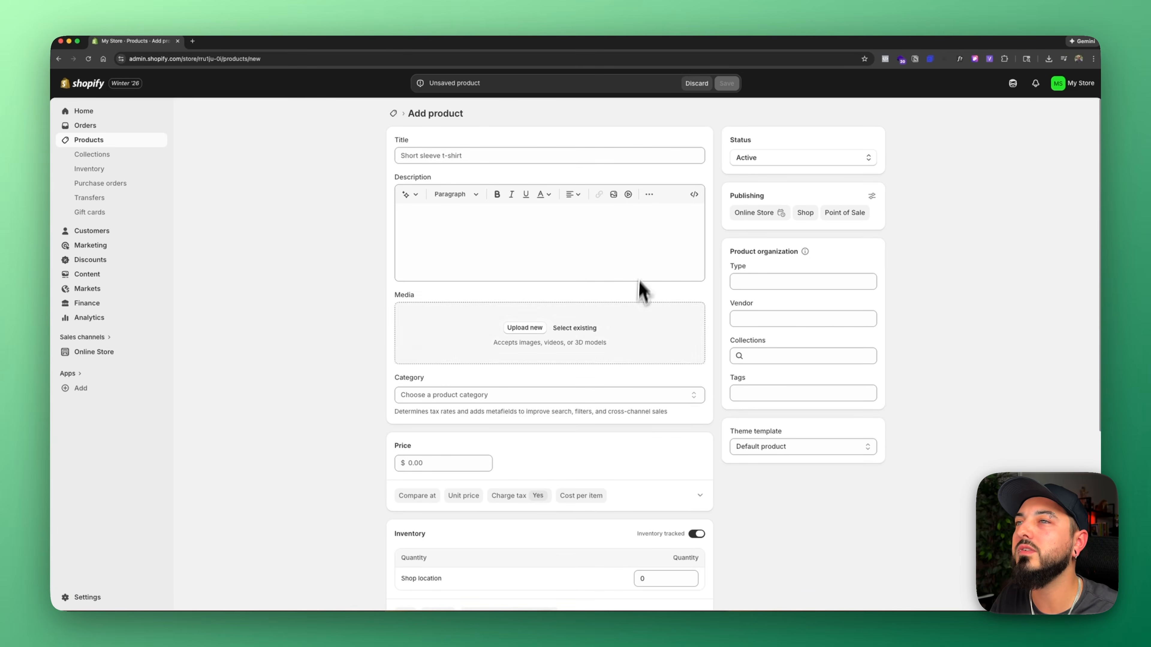
click(418, 156)
text(Men Hoodie)
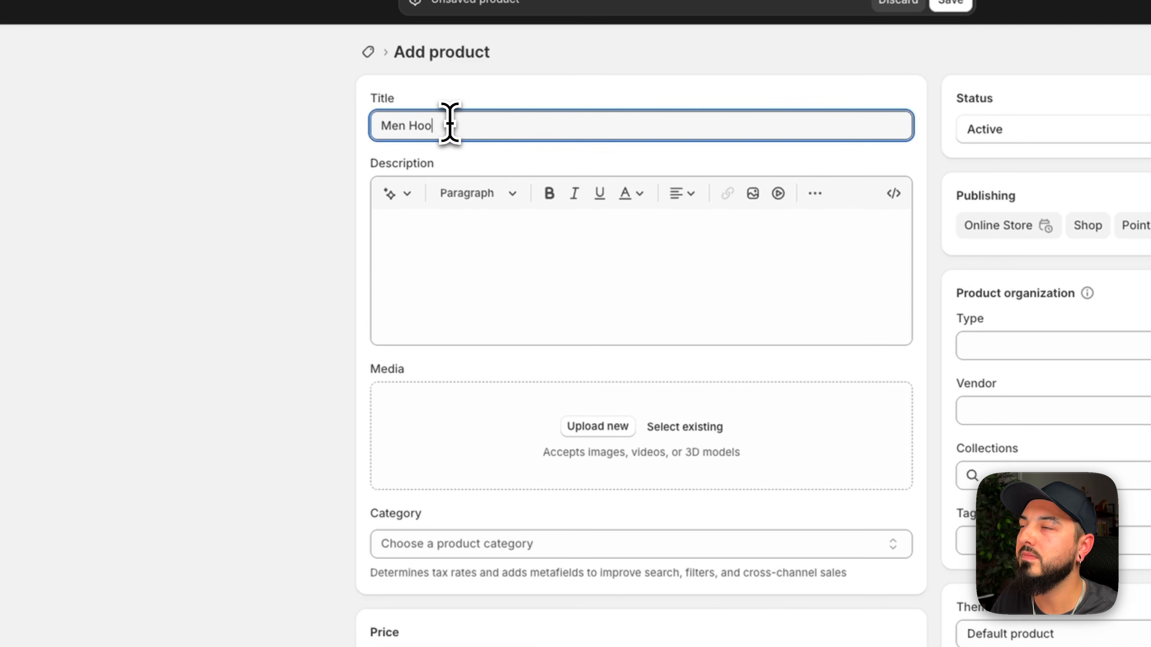
- Generate the product description from the keywords "Mens athletic hoodie." and keep the generated text
click(430, 227)
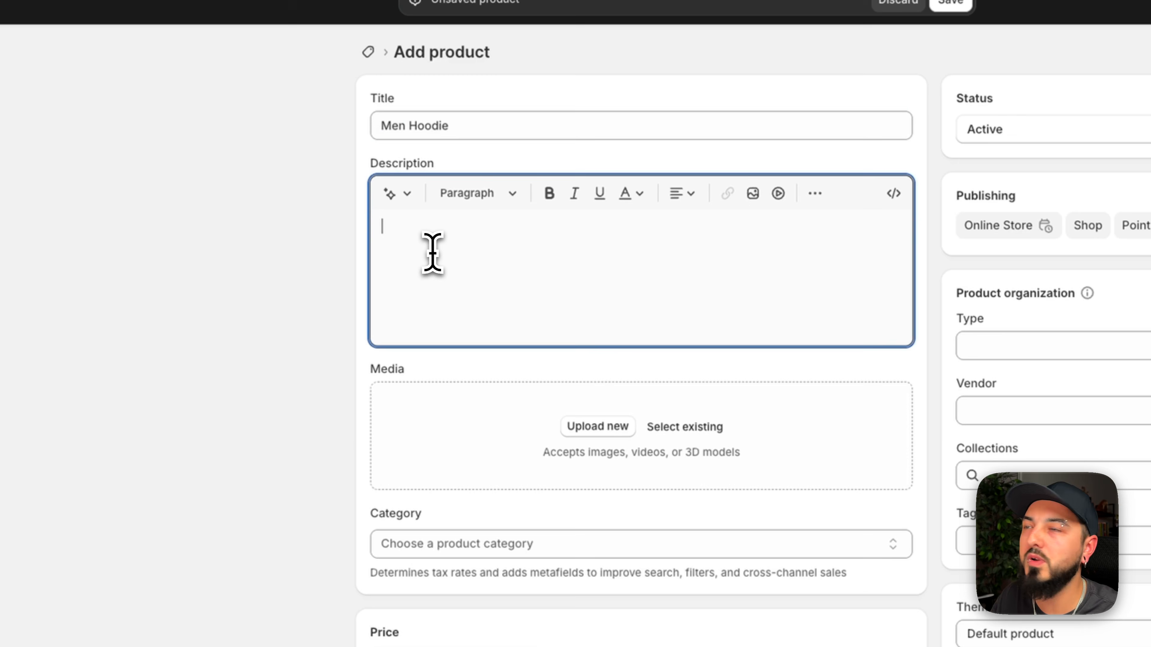
click(397, 199)
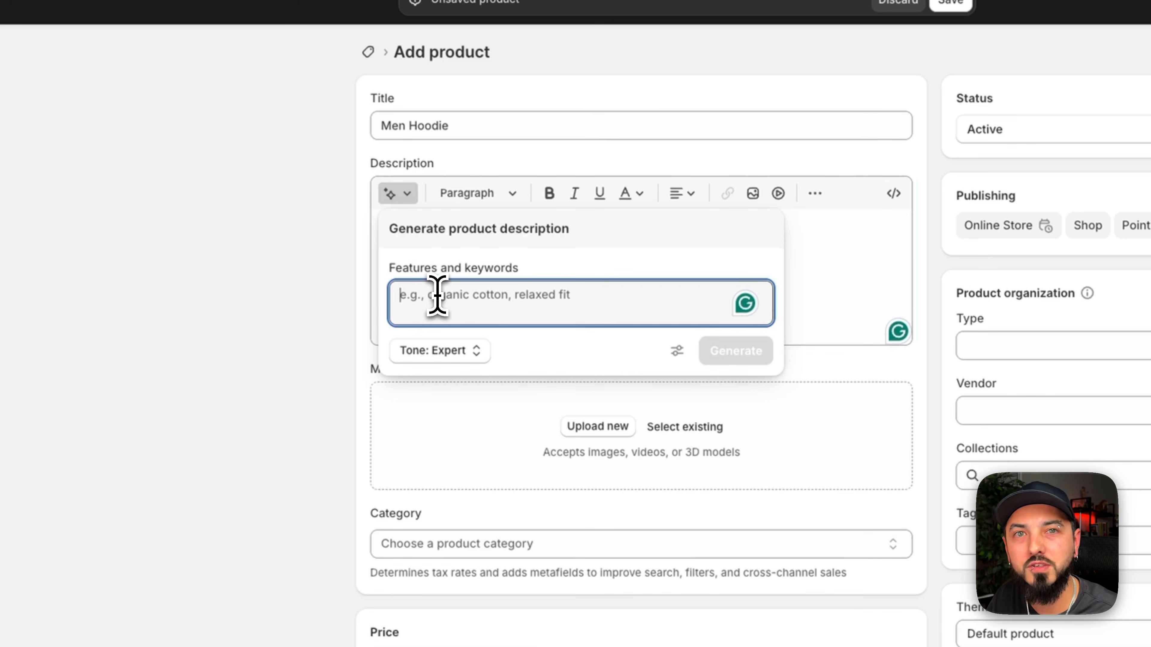
text(Mens athletic hoodie.)
click(734, 351)
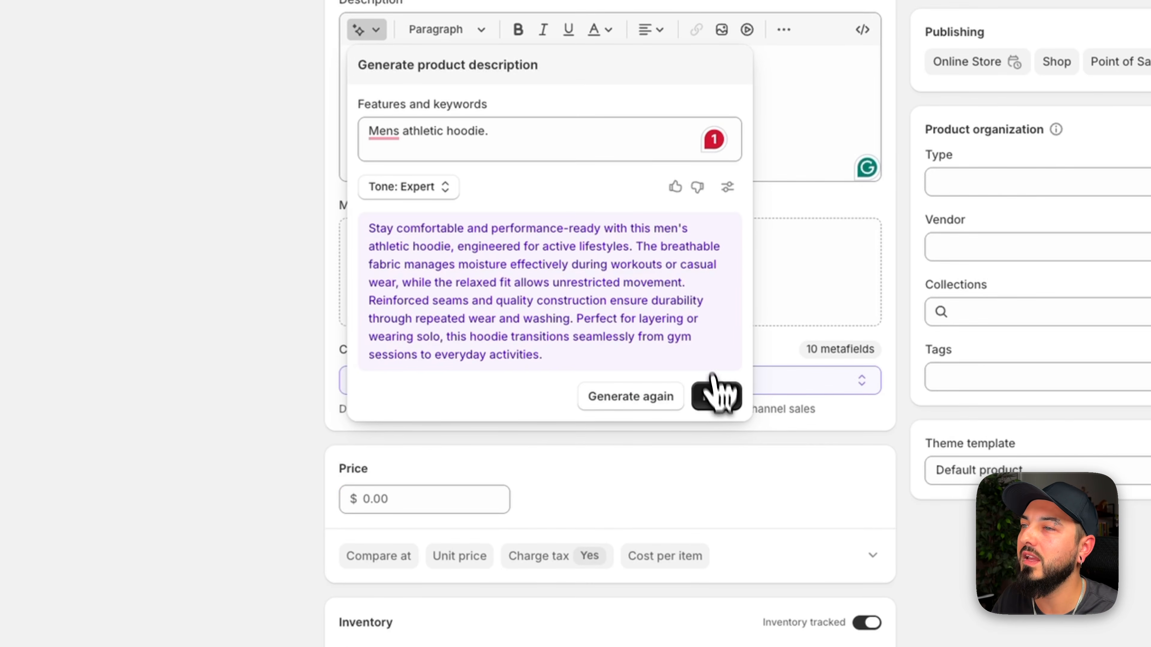
click(716, 397)
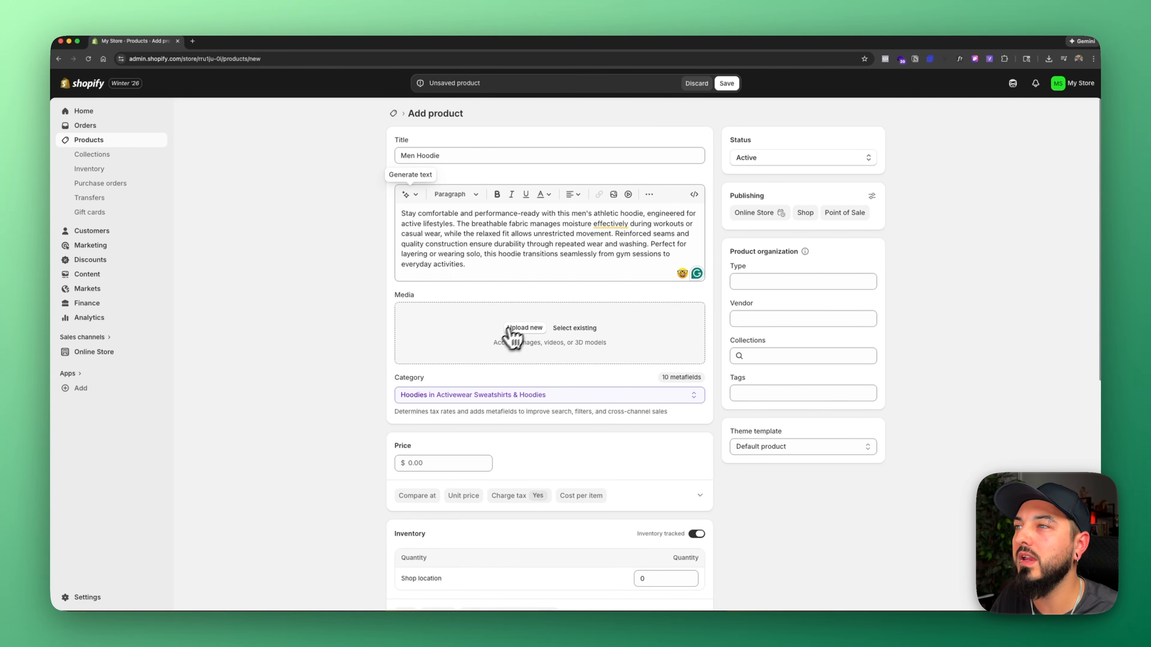
- Upload the three hoodie photos as product media and move the back-view photo to second place
click(527, 329)
click(446, 216)
click(494, 216)
click(599, 216)
key(super+a)
click(883, 461)
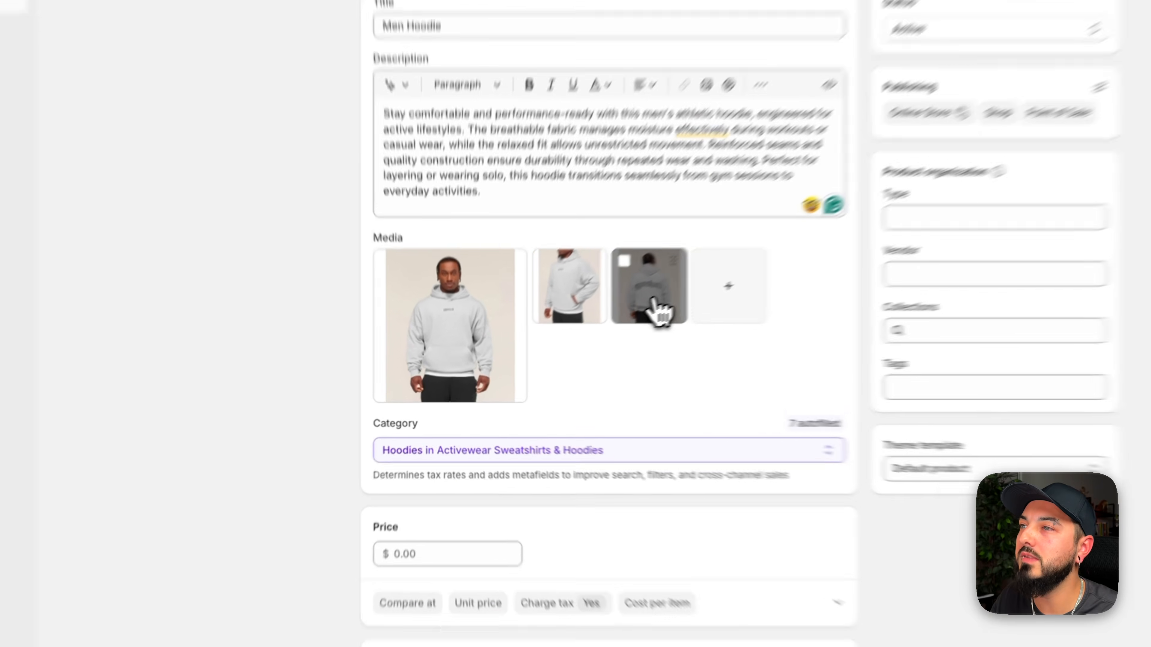
drag(579, 342, 524, 336)
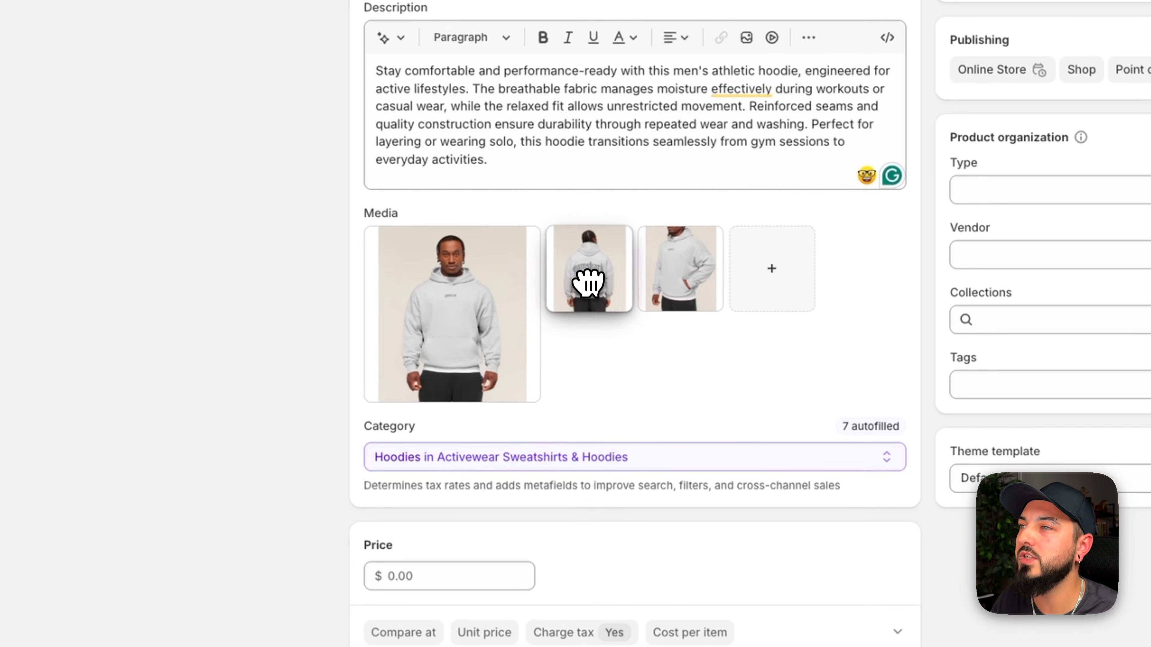
- Set the Men Hoodie product's price to $55.00
drag(588, 284, 588, 285)
scroll(651, 327, down, 3)
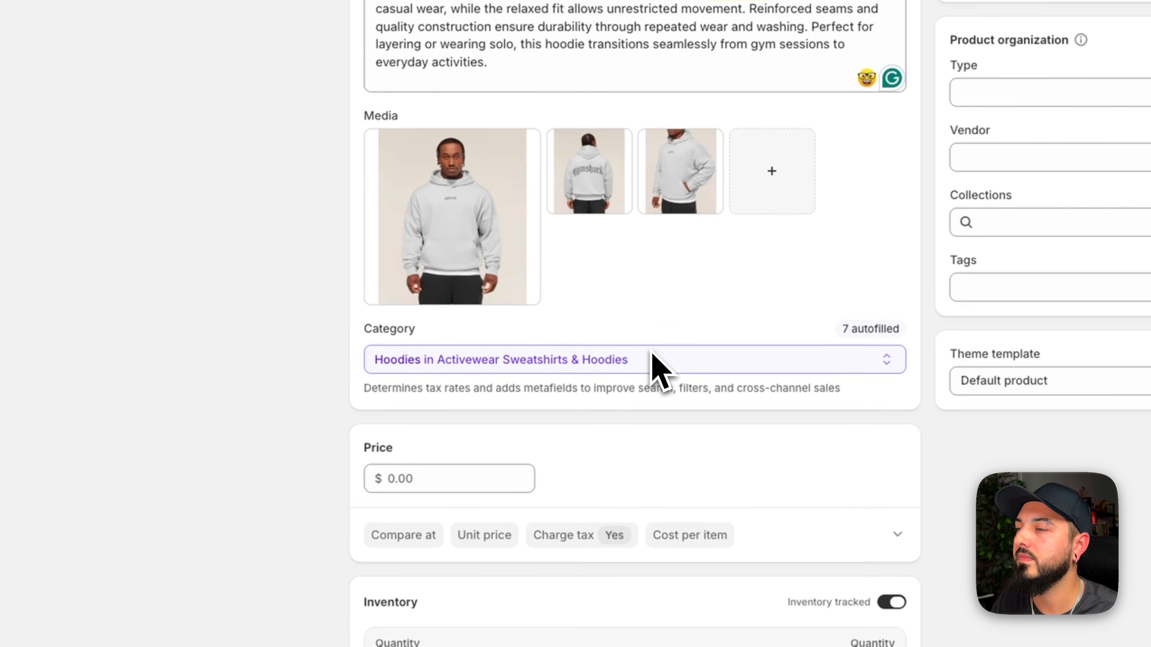
scroll(651, 350, down, 2)
click(452, 392)
text(55)
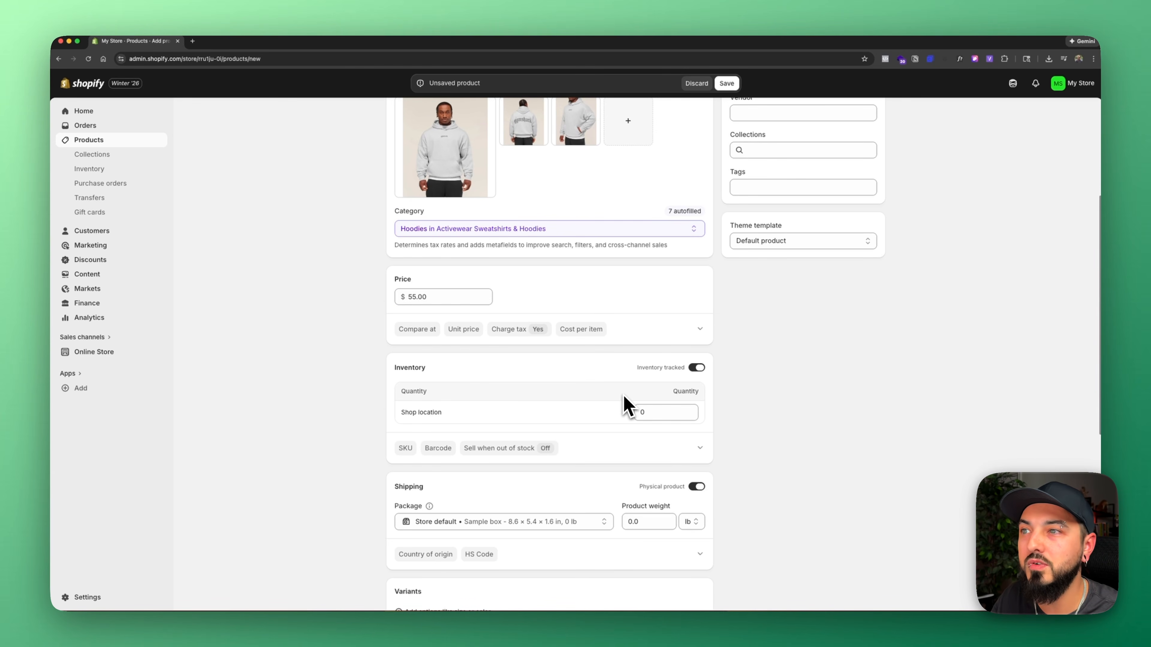
- Add a Color option with Gray, Black and White variants to the hoodie and save the product
scroll(670, 394, down, 3)
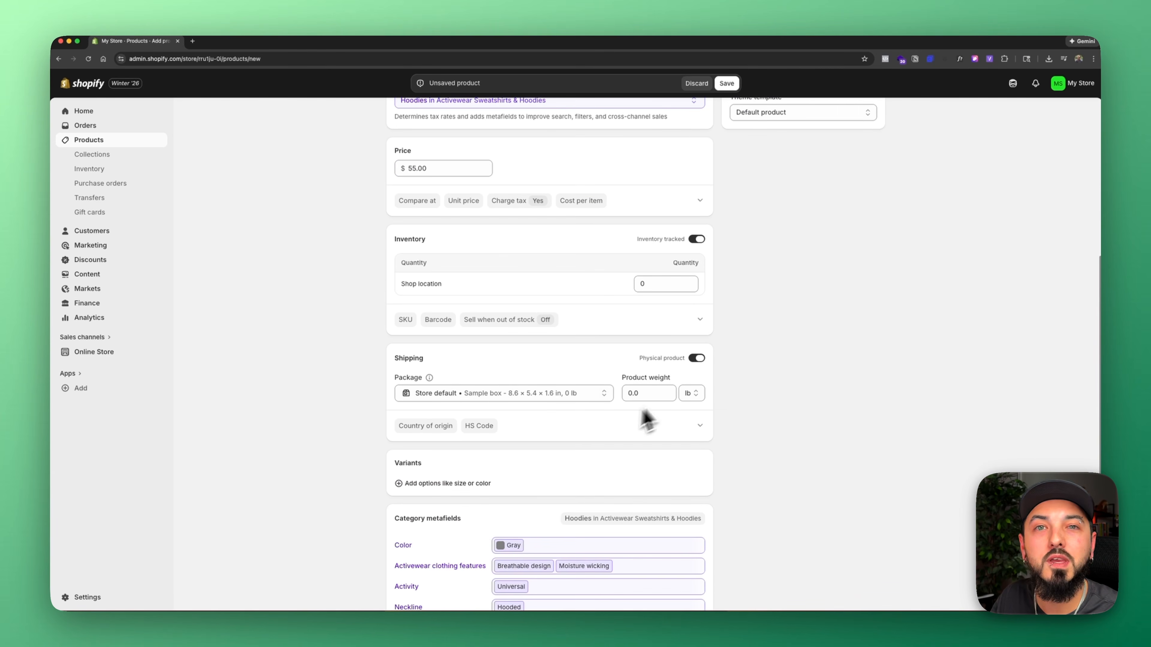
scroll(624, 390, down, 2)
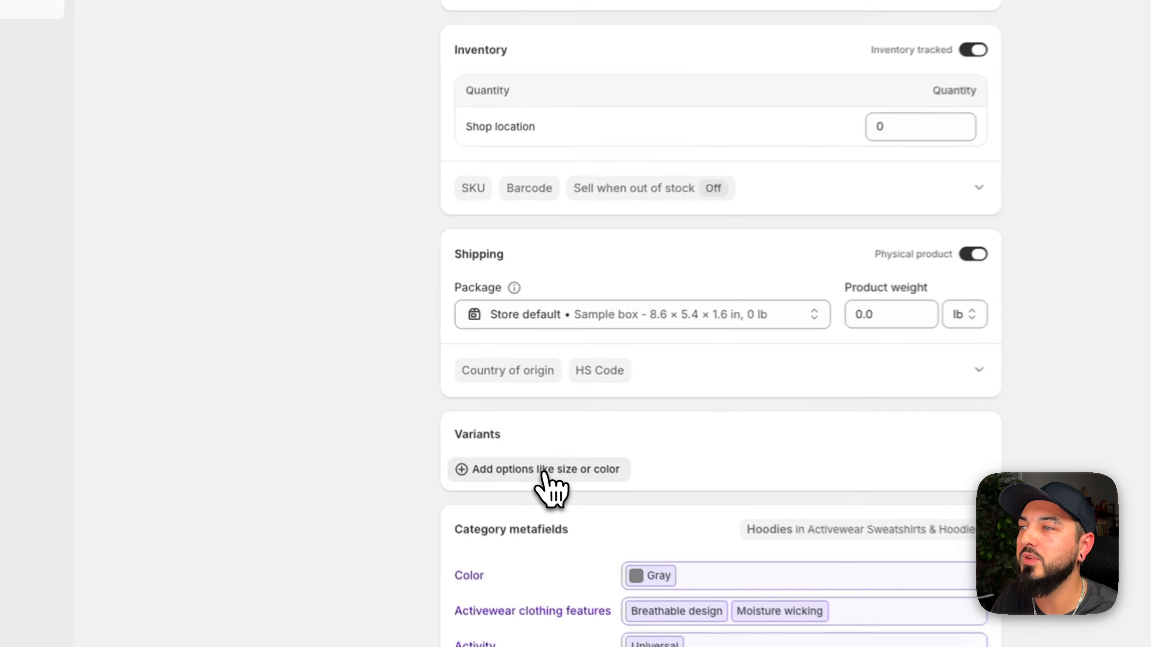
click(444, 410)
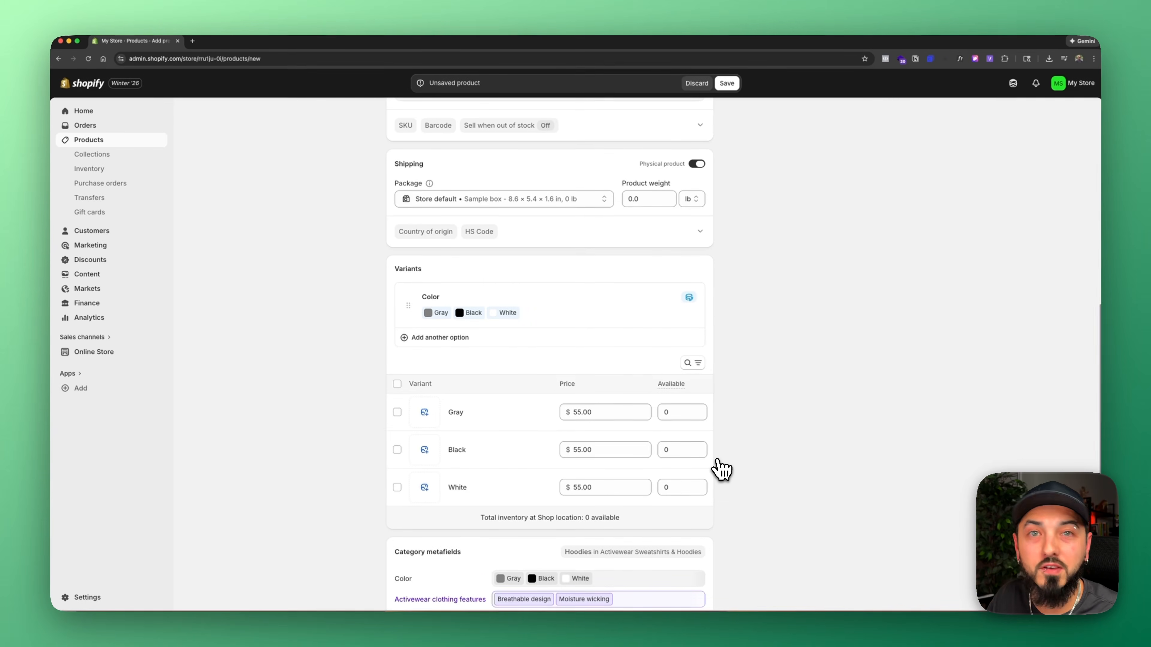
scroll(721, 469, up, 15)
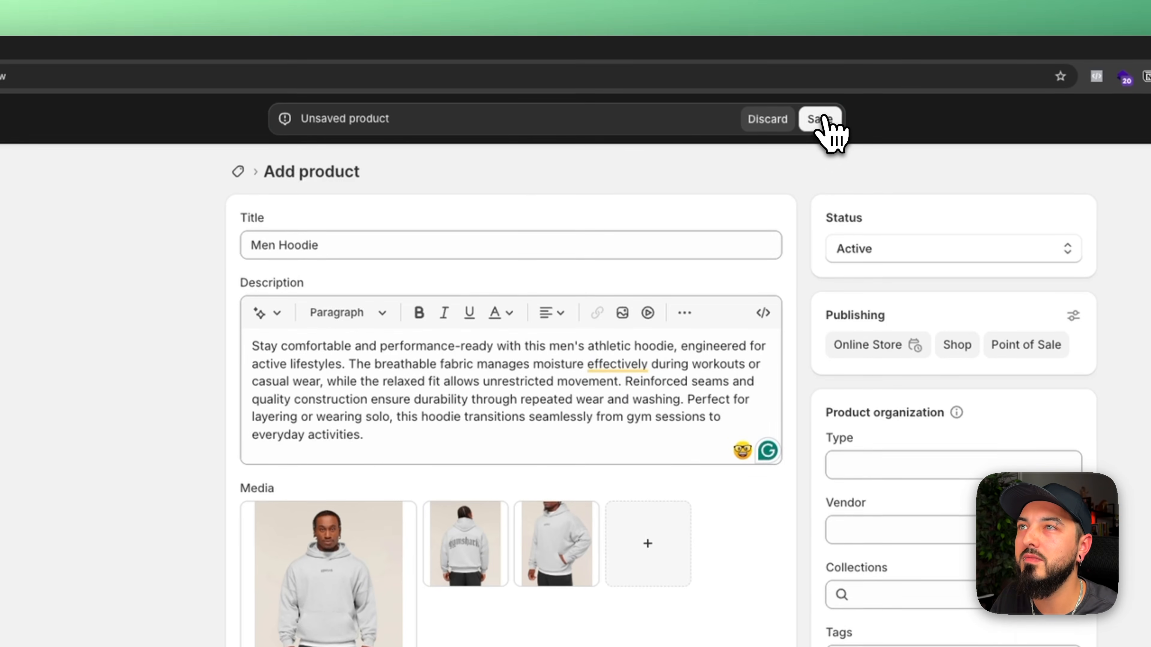
click(726, 83)
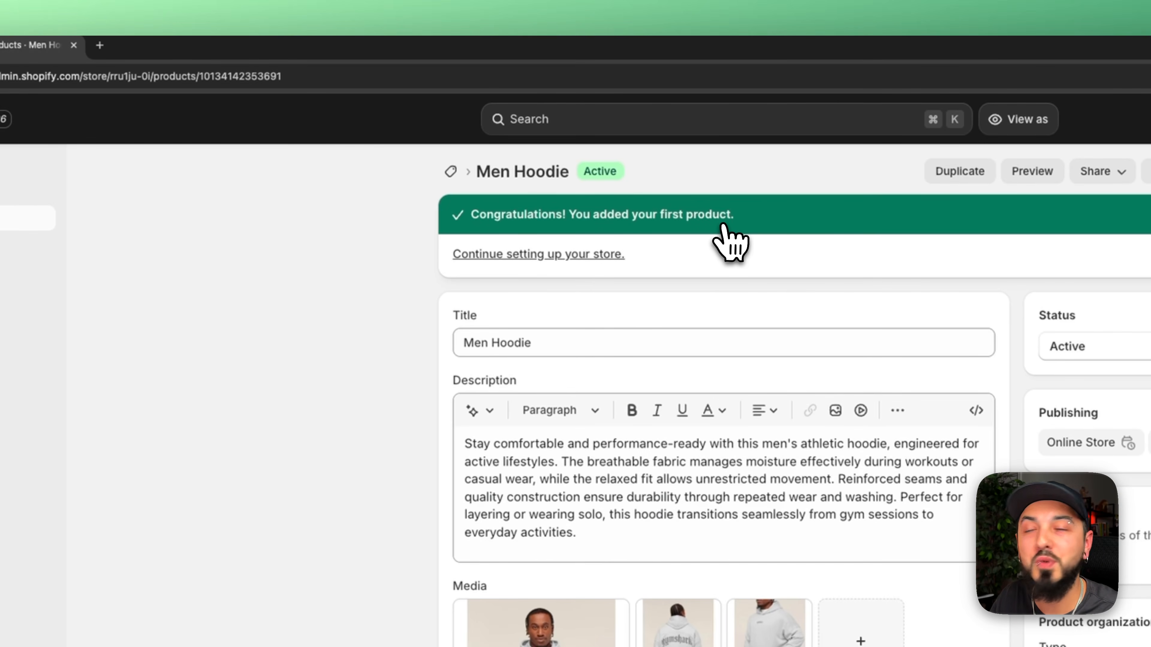
- Start a new collection in the store's collection list and title it "Men's Hoodies"
click(93, 222)
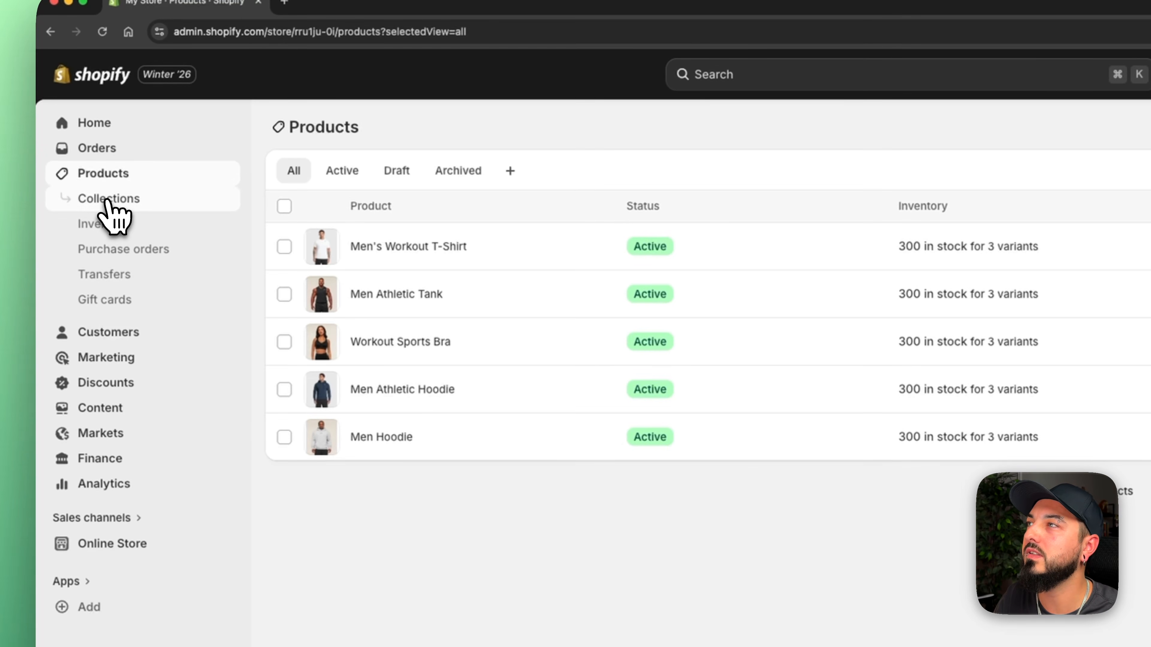
click(108, 200)
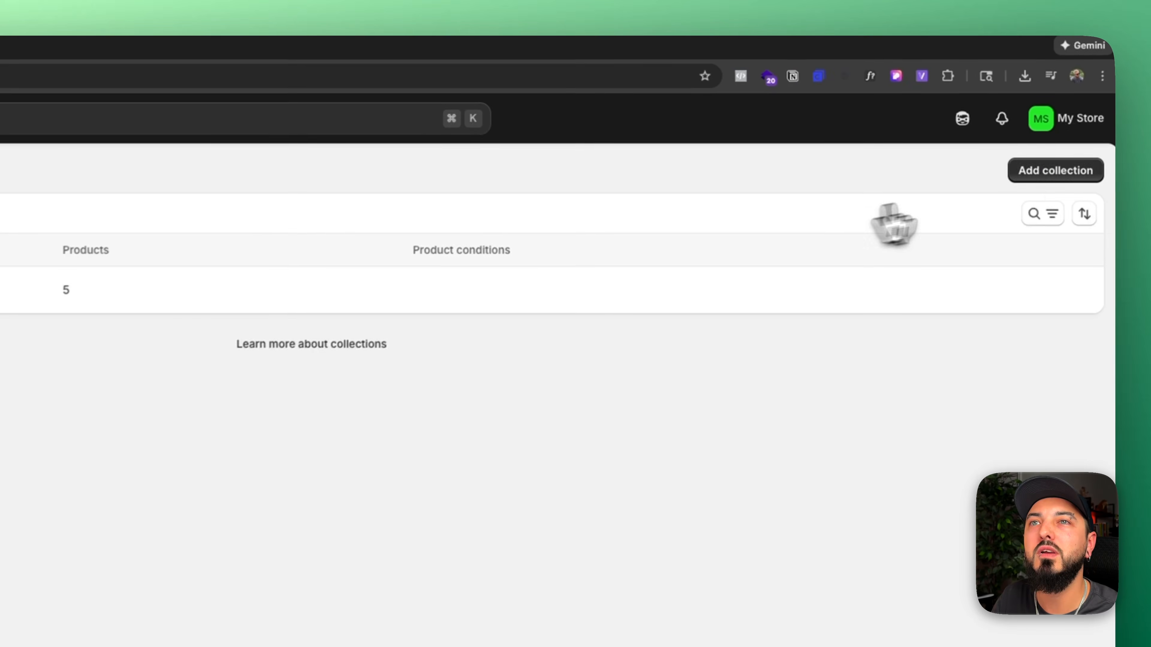
click(1065, 178)
text(Men's Hoodies)
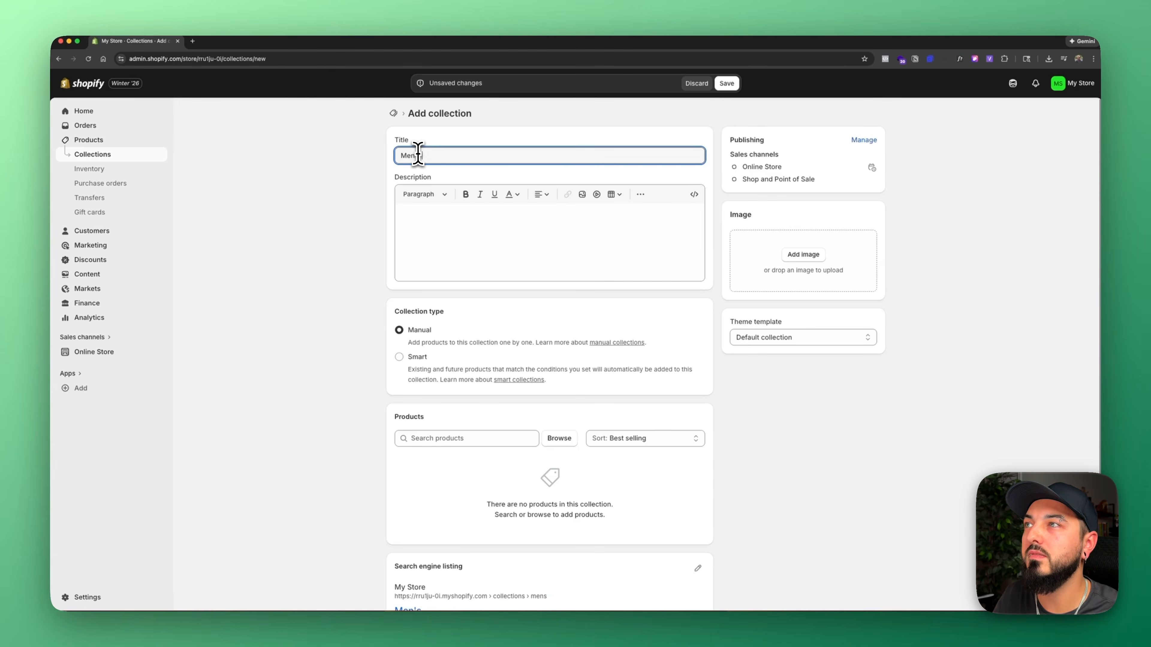
- Add the Men Hoodie and Men Athletic Hoodie products to the collection and give it an image
click(479, 437)
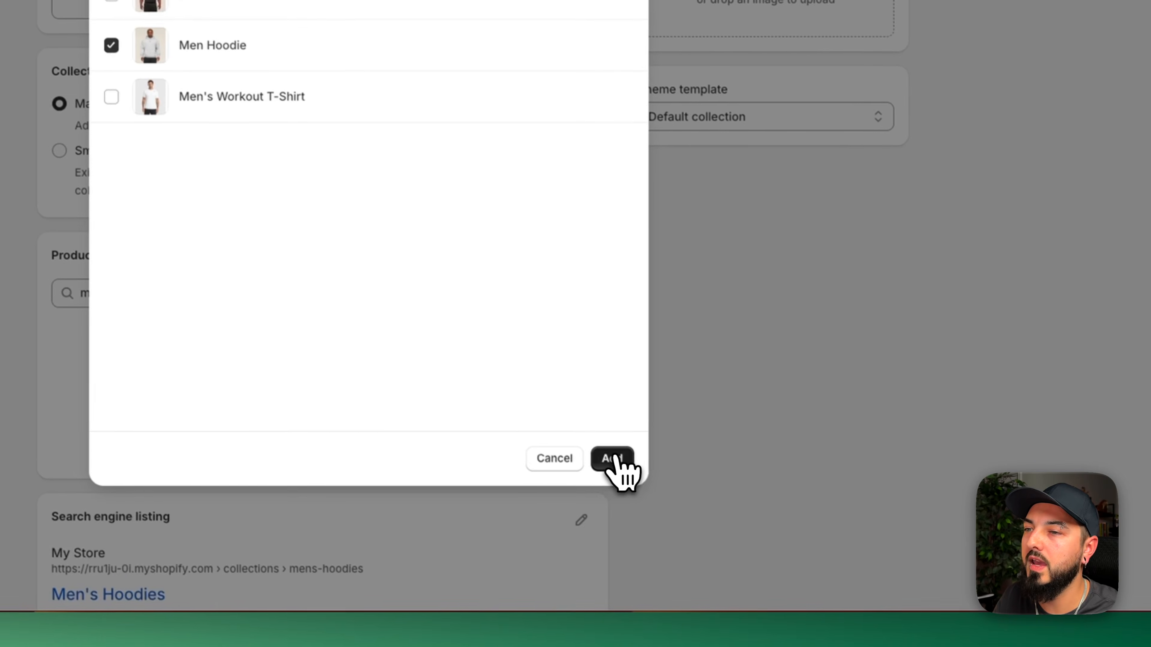
click(820, 644)
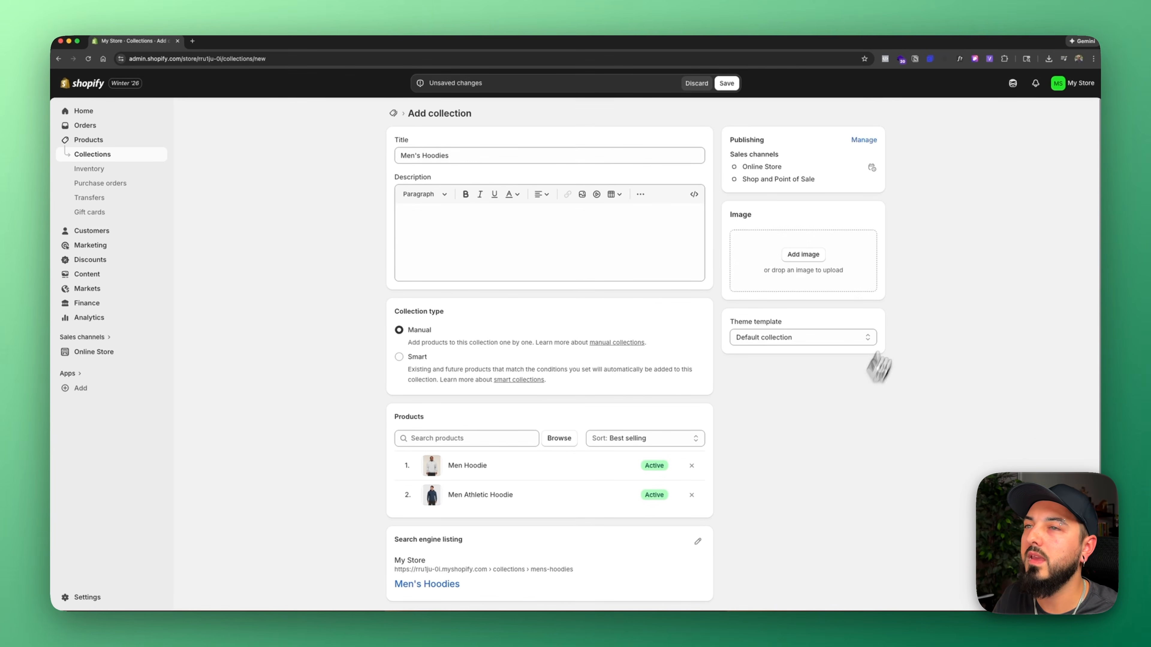
click(803, 254)
click(808, 538)
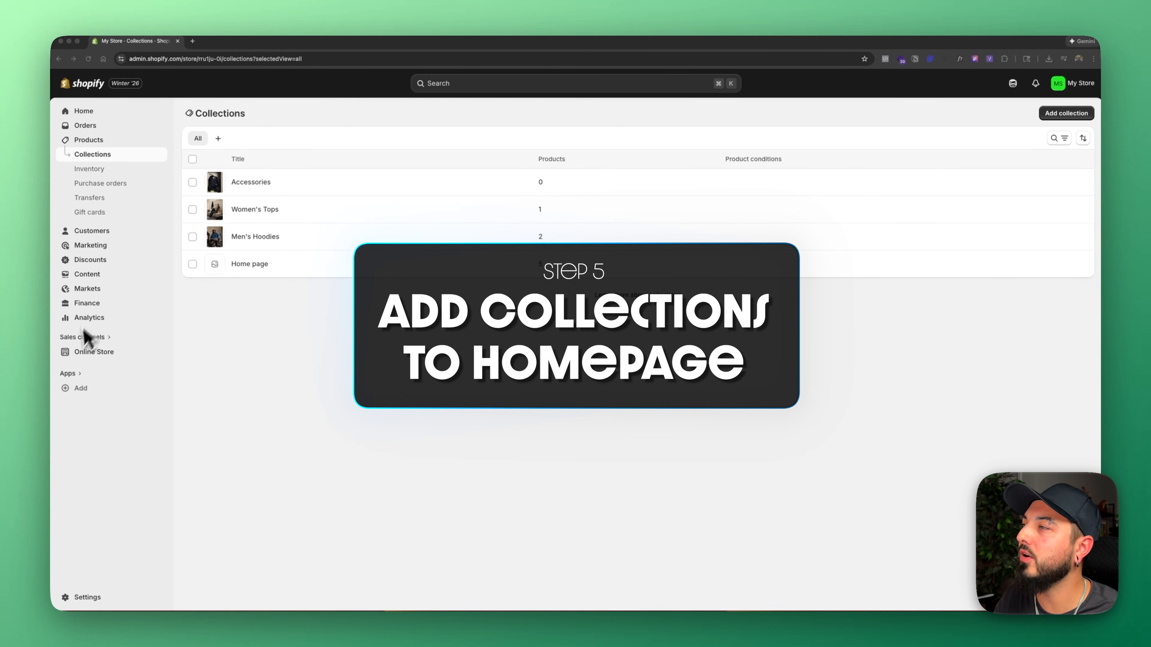
- Open the Horizon theme for editing and remove the Featured collection section from the home page
click(97, 356)
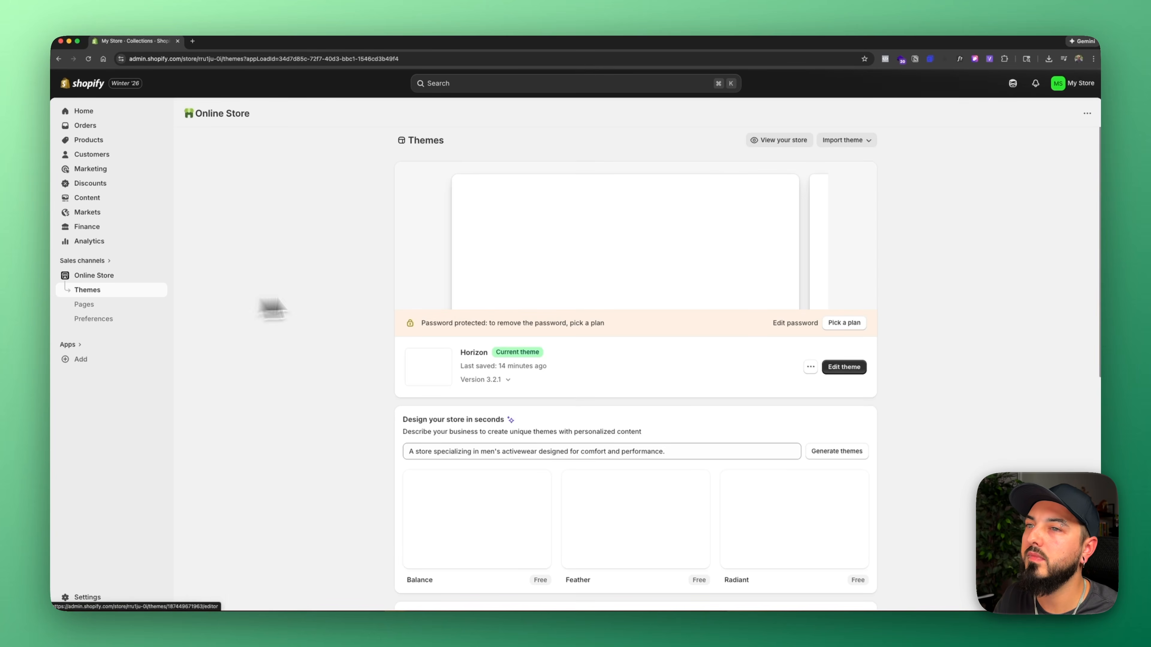
click(847, 369)
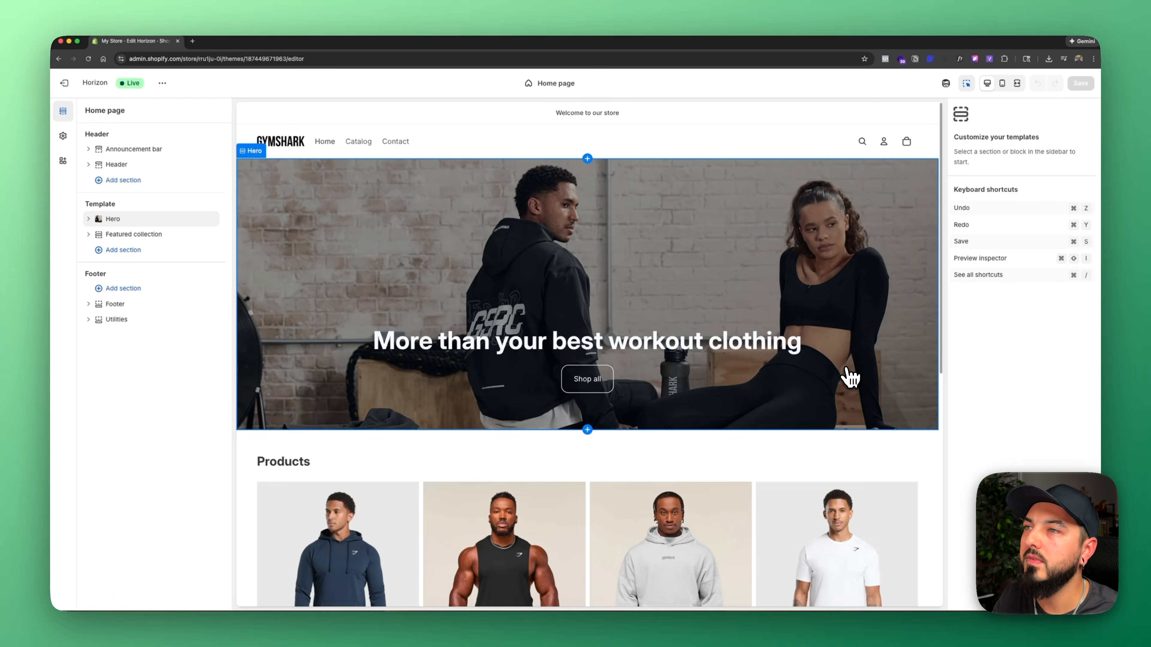
scroll(850, 377, down, 5)
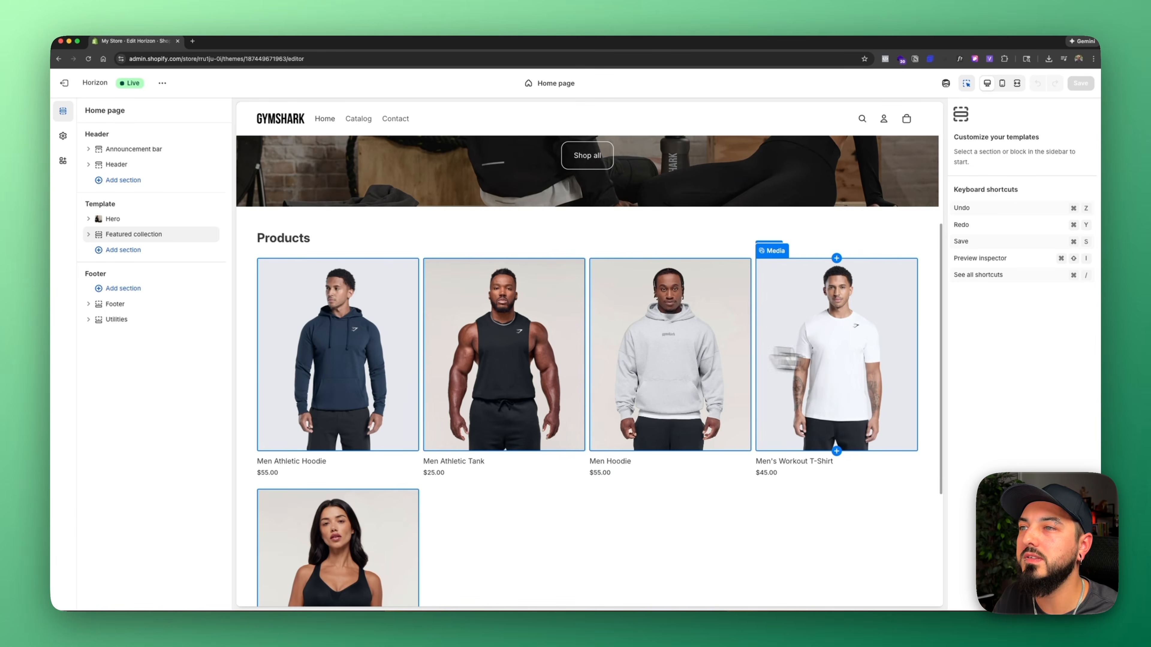
scroll(732, 471, down, 5)
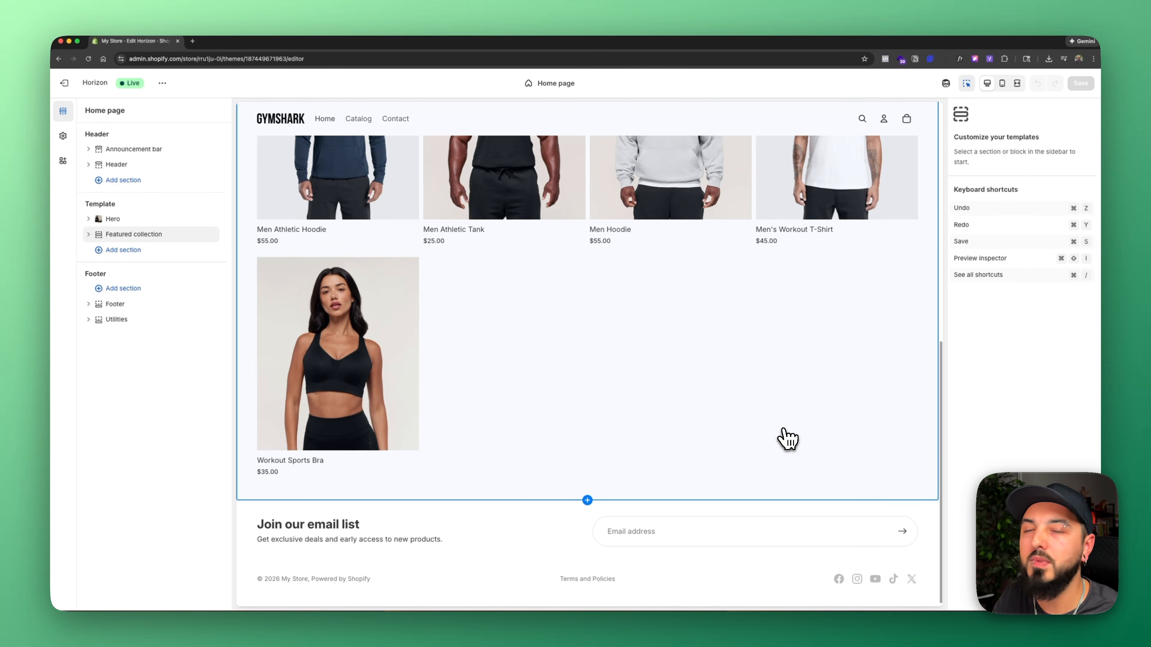
scroll(787, 438, up, 6)
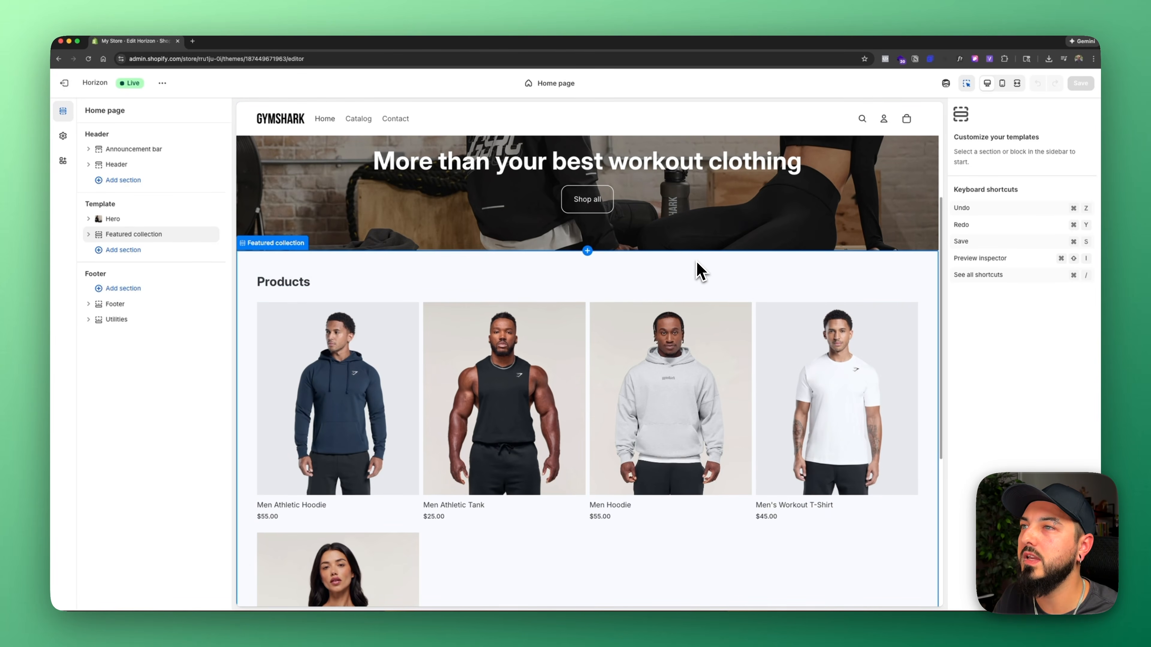
click(699, 271)
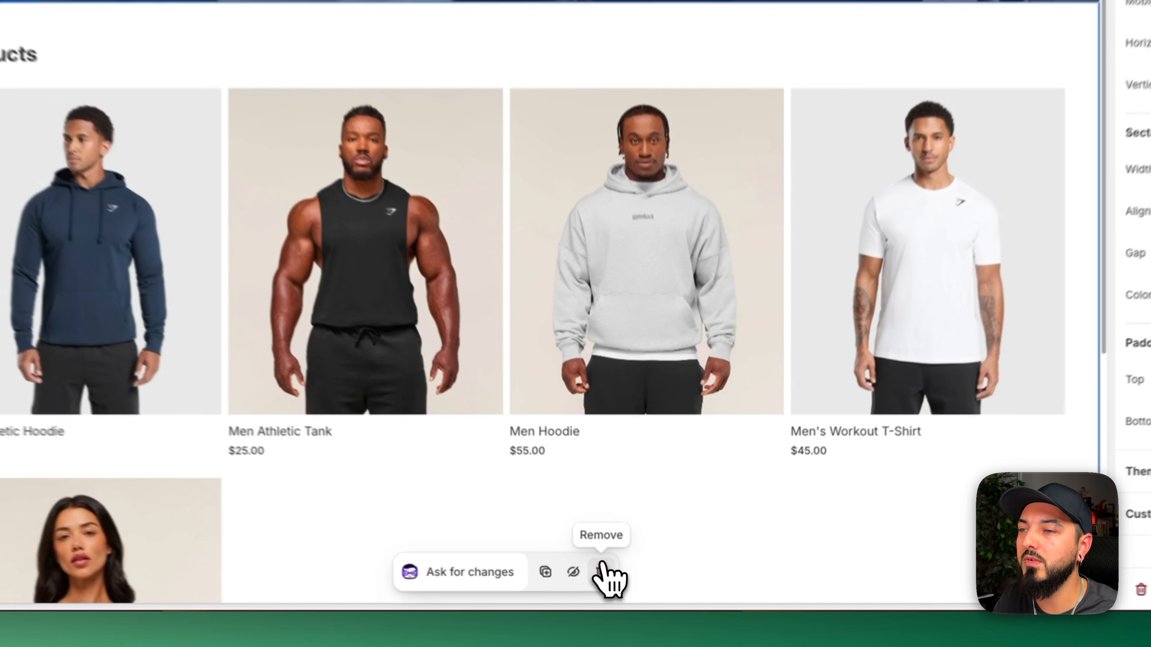
click(598, 570)
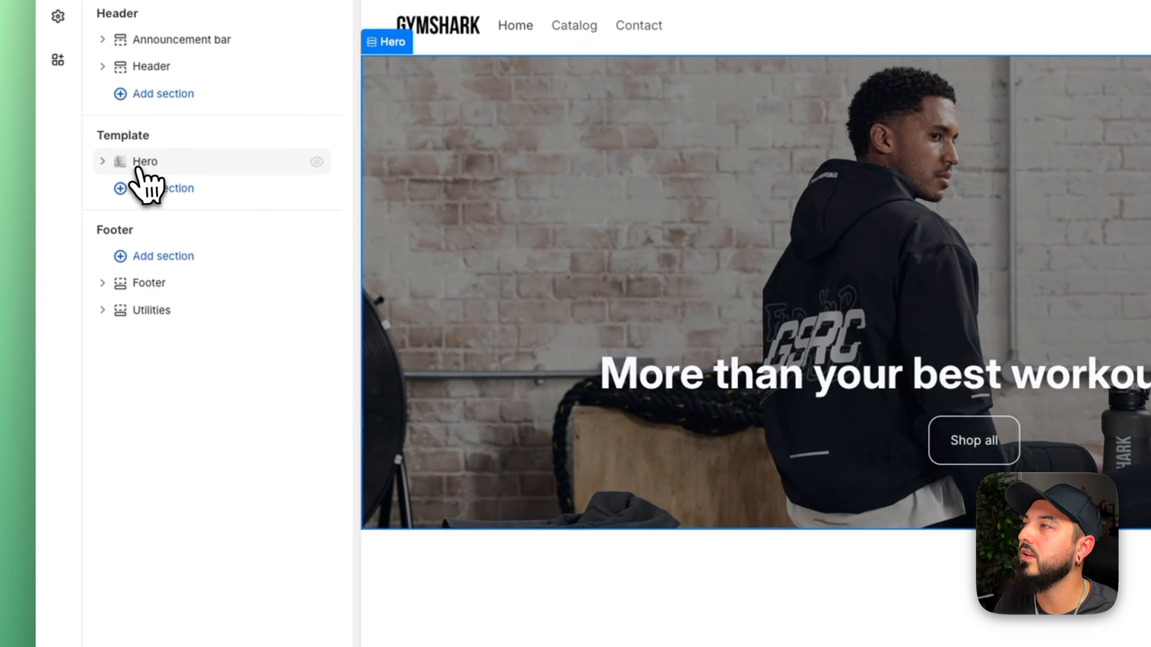
- Add a "Collection list: Grid" section to the home page template below the Hero
click(180, 202)
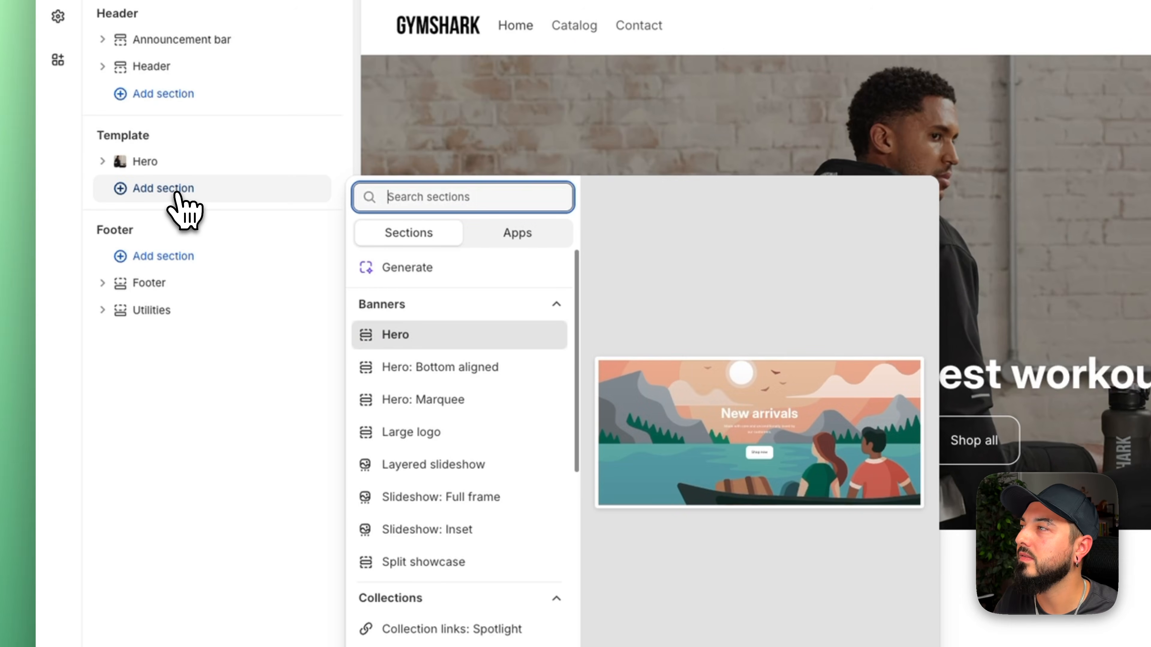
scroll(460, 472, down, 3)
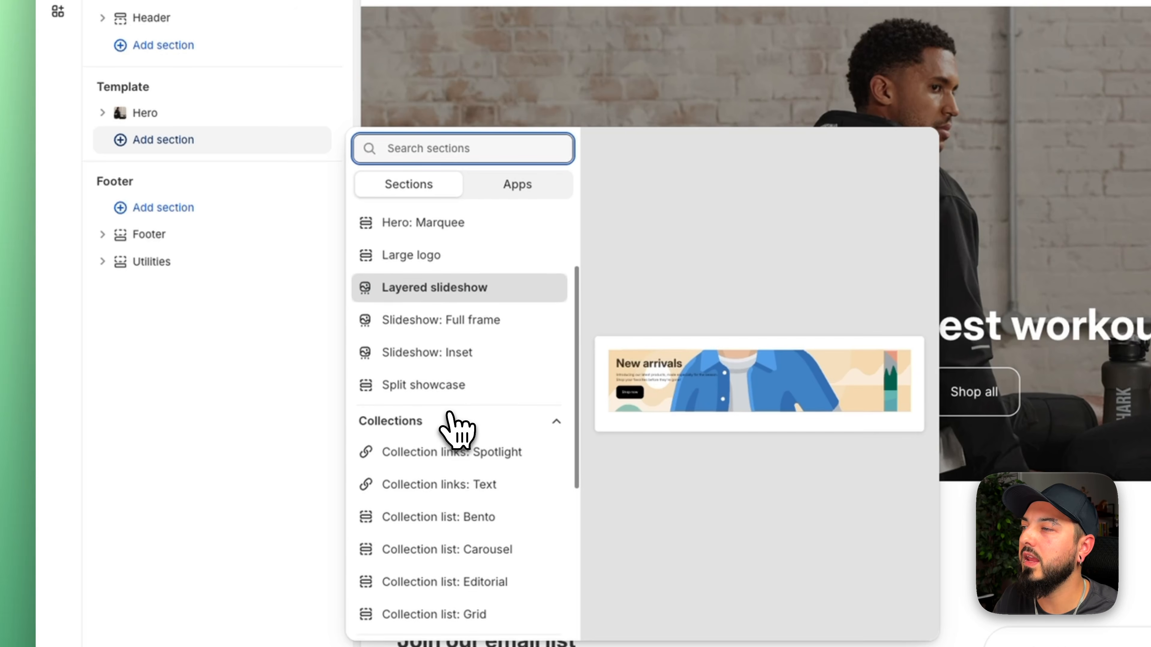
scroll(449, 413, down, 2)
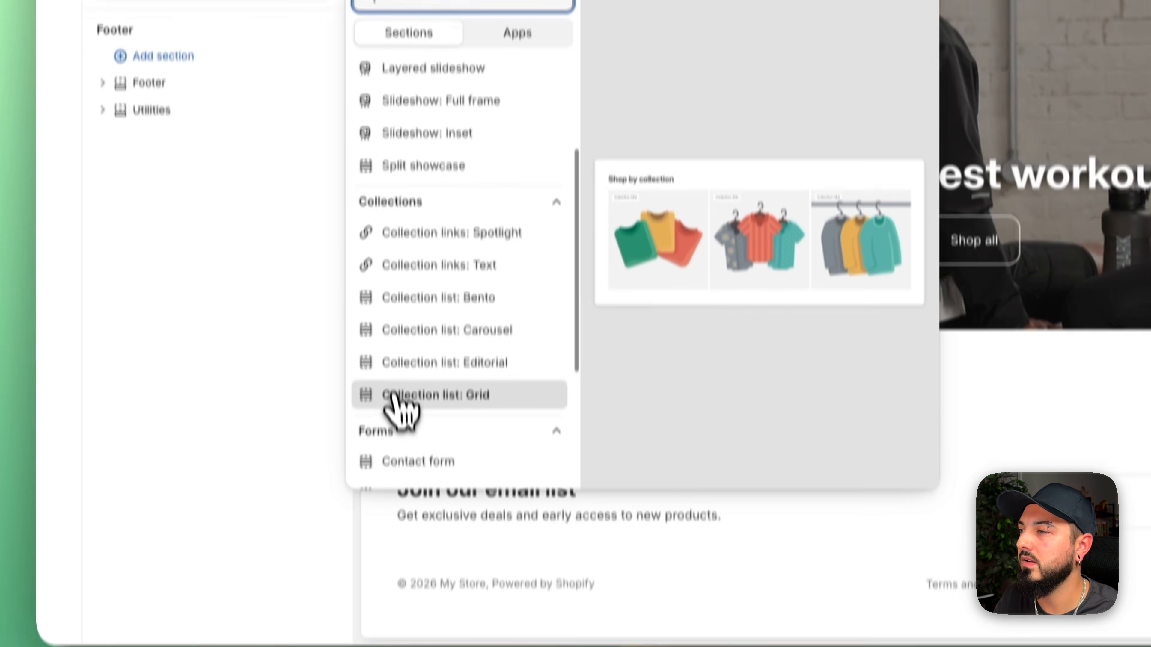
click(466, 375)
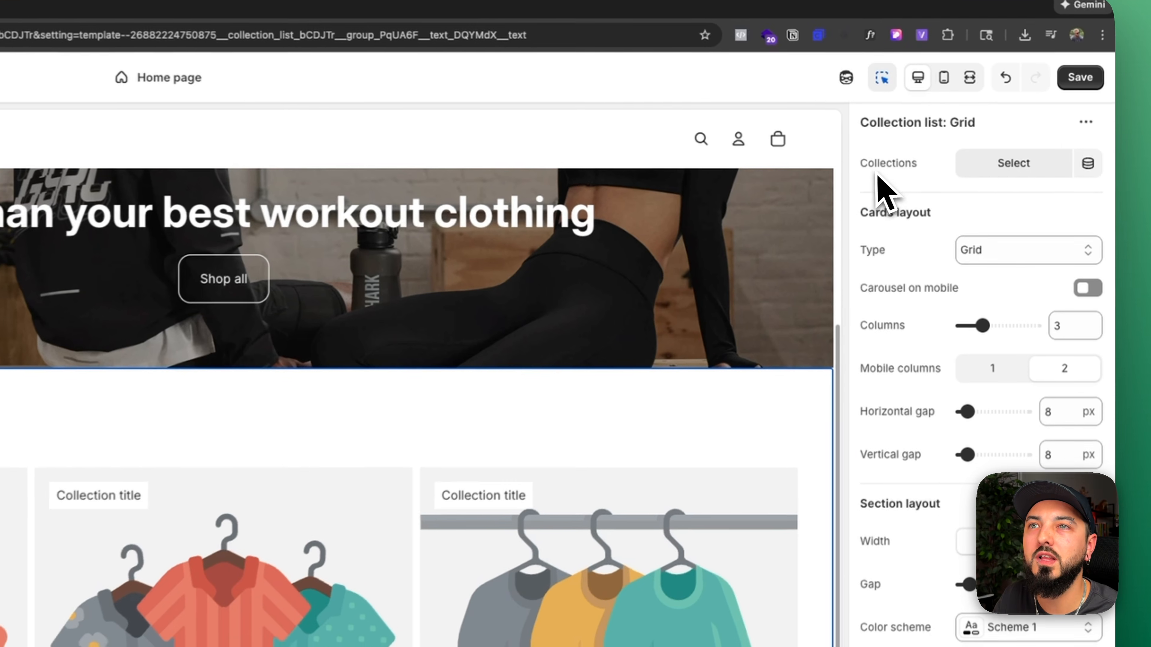
- Fill the collection grid with the Men's Hoodies, Women's Tops and Accessories collections
click(1033, 167)
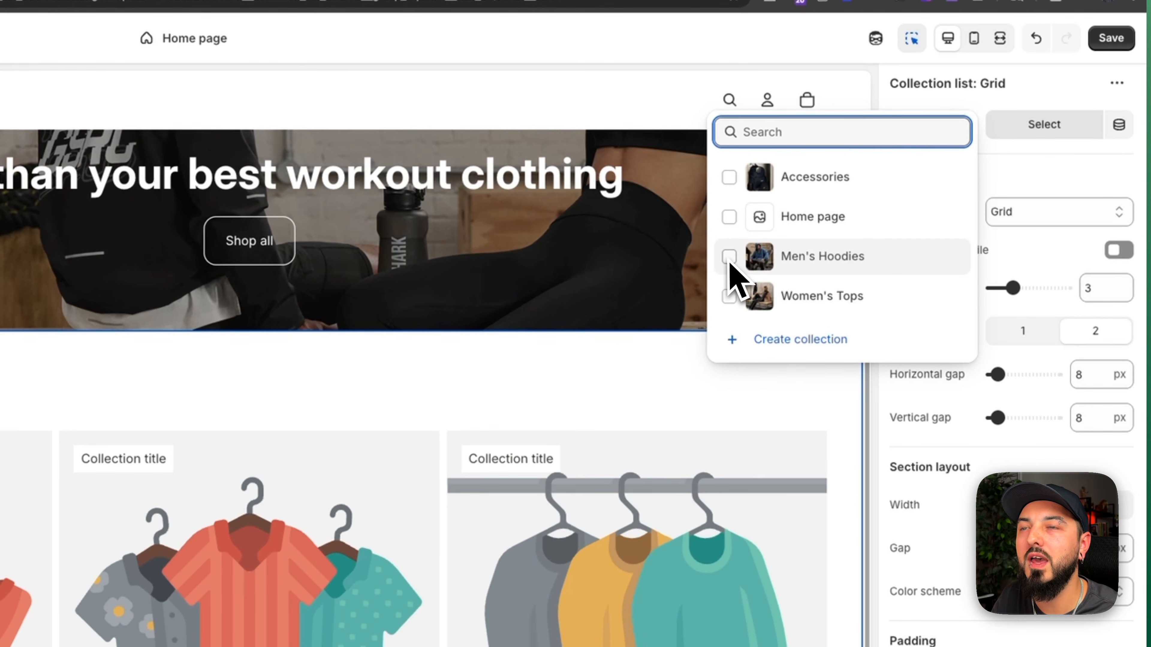
click(729, 256)
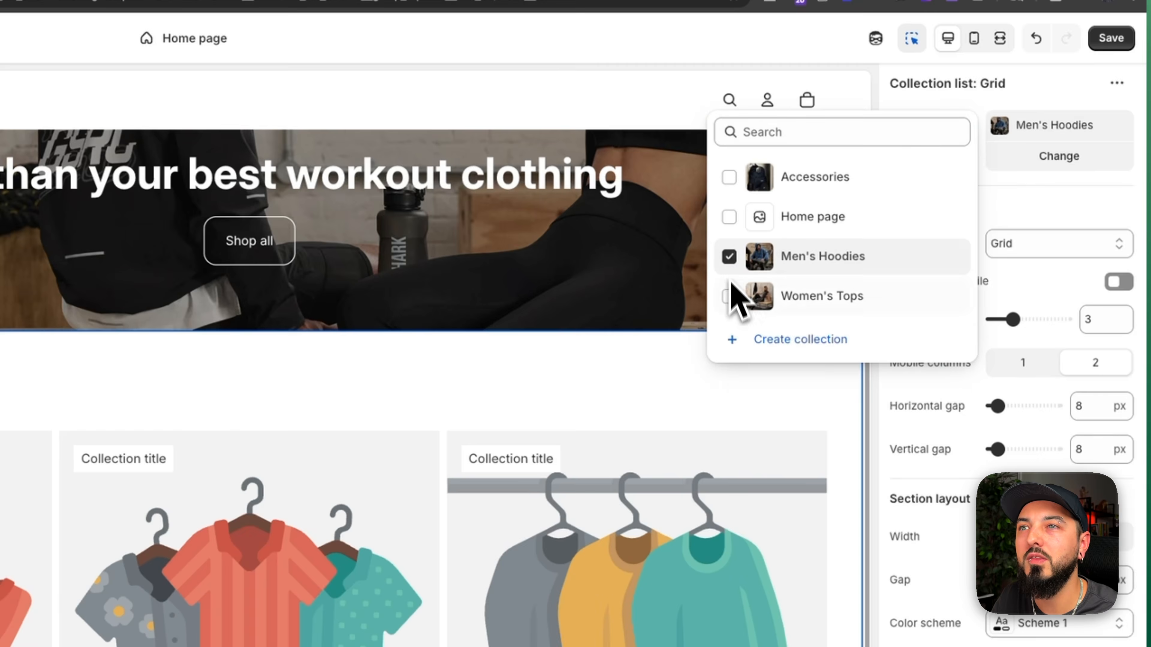
click(730, 297)
click(730, 179)
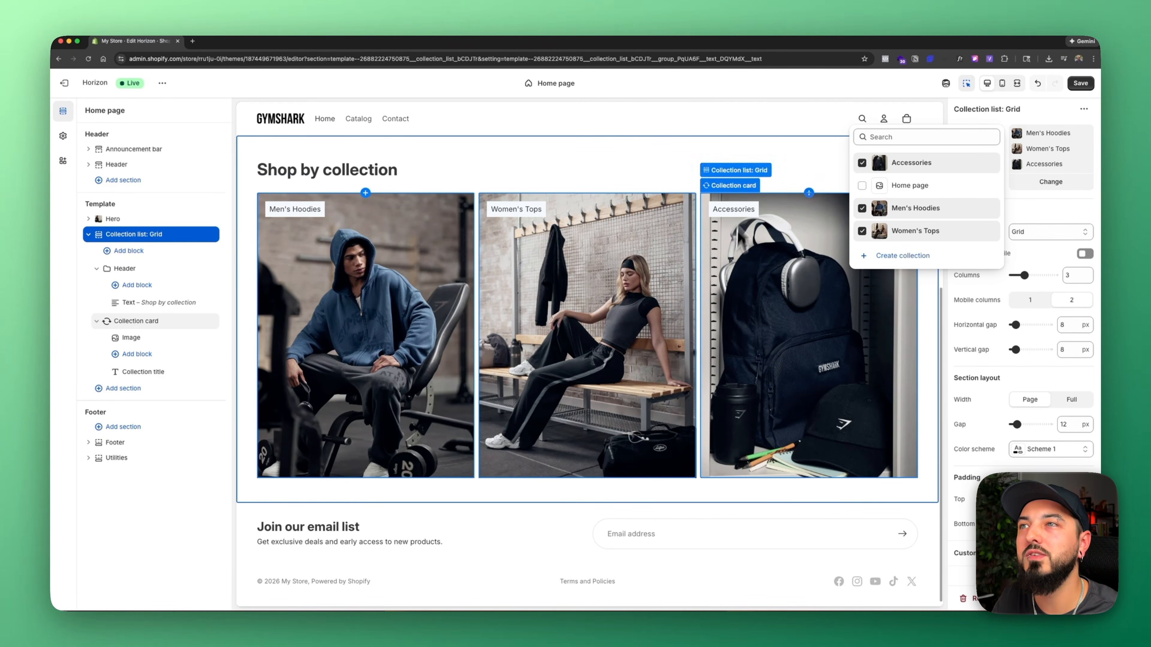
scroll(746, 182, up, 5)
click(639, 343)
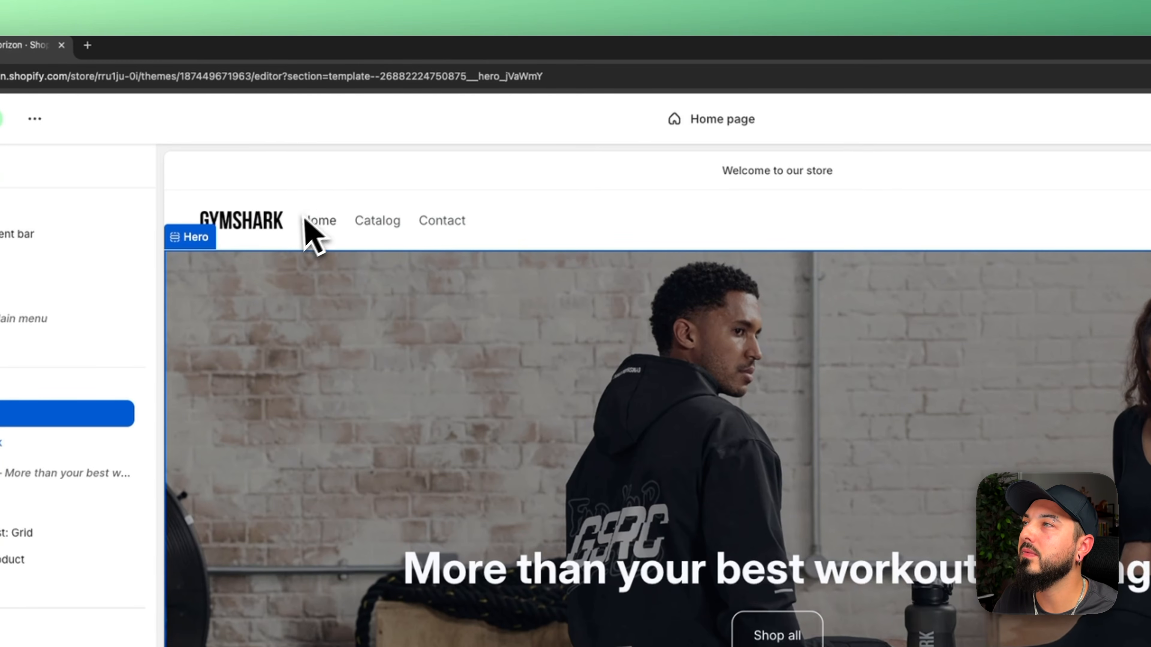
- Select the header's navigation menu and open its Main menu for editing
click(375, 231)
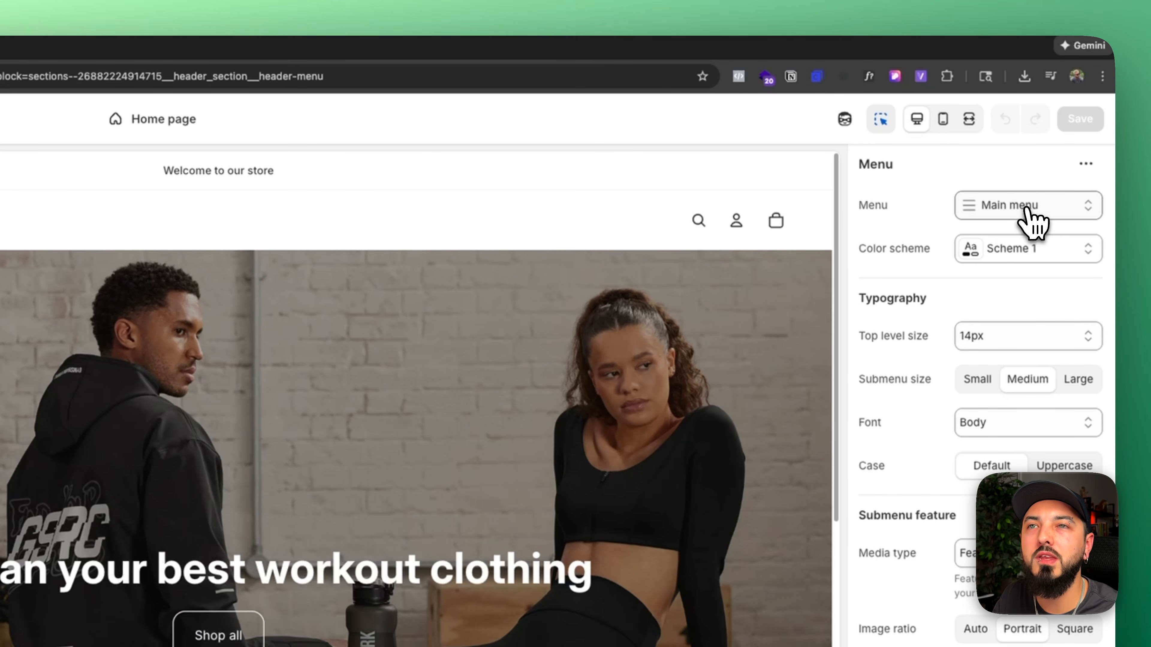
click(1034, 222)
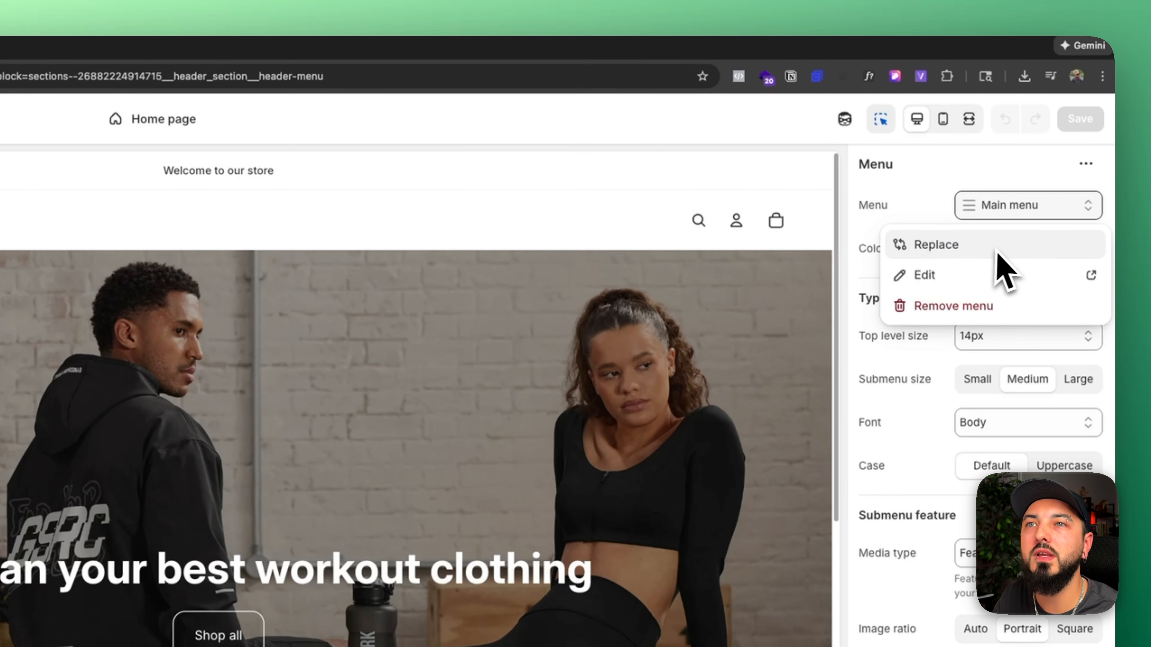
click(942, 283)
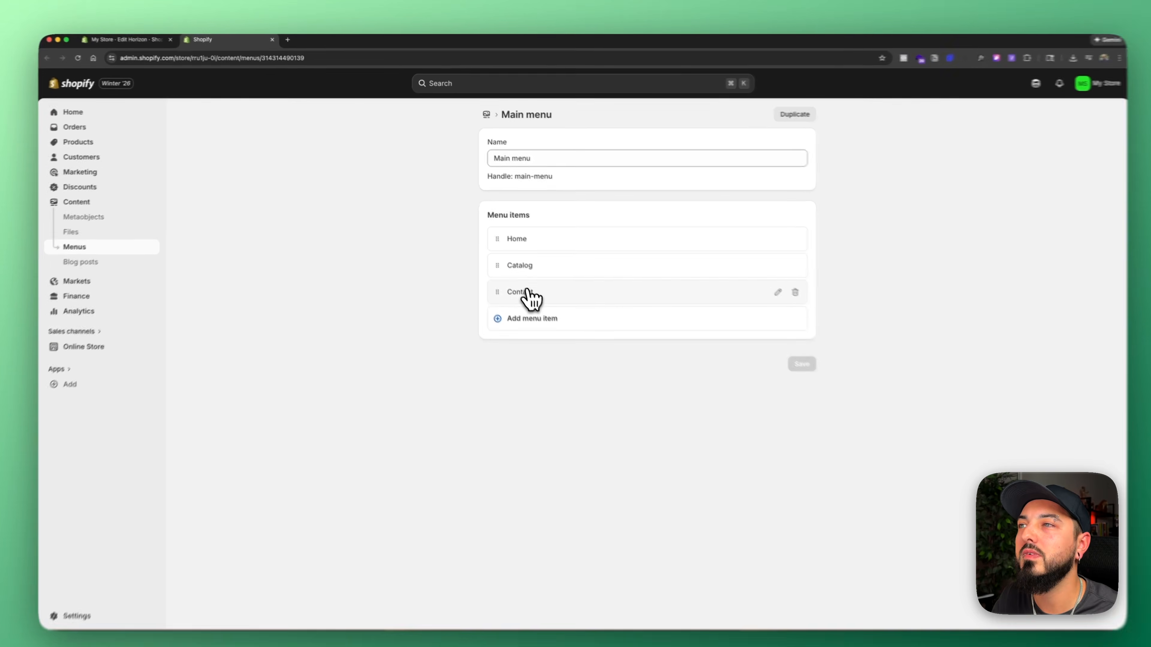
- Remove the Catalog item from the Main menu and add a "Shop" item linked to All collections
click(780, 258)
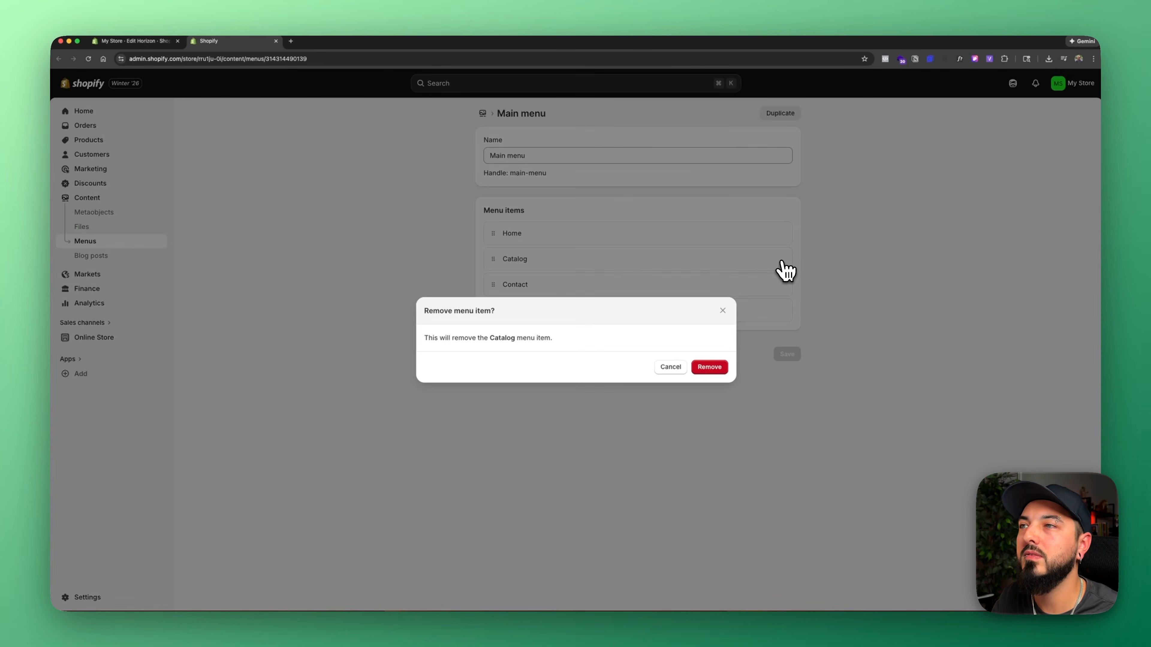
click(709, 368)
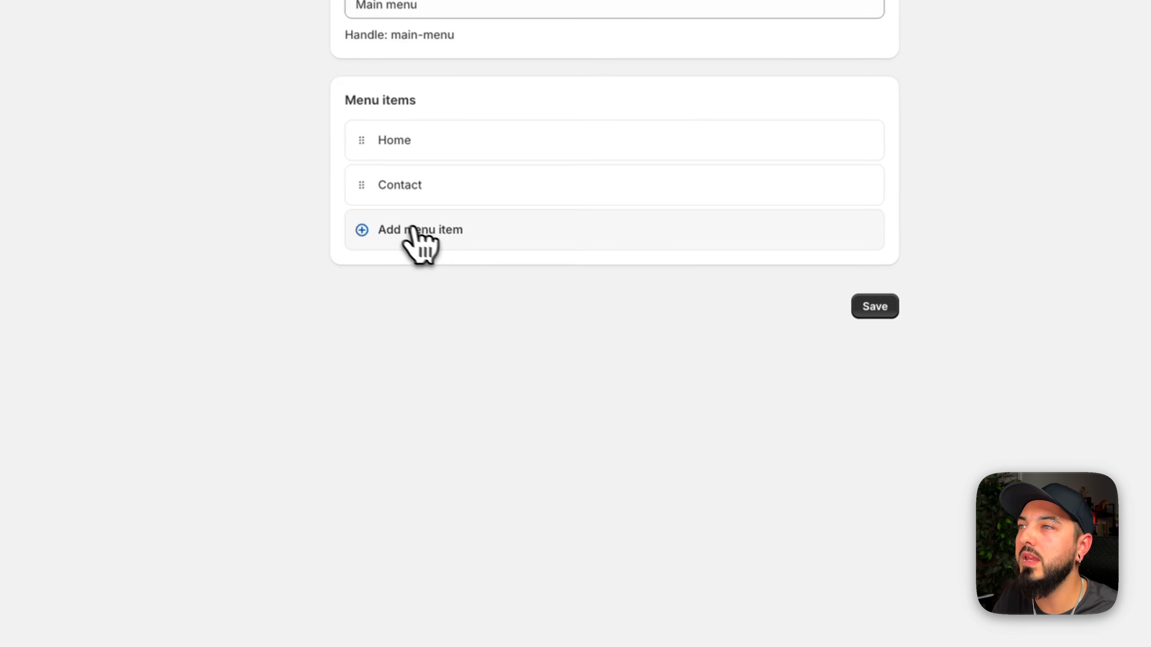
click(427, 237)
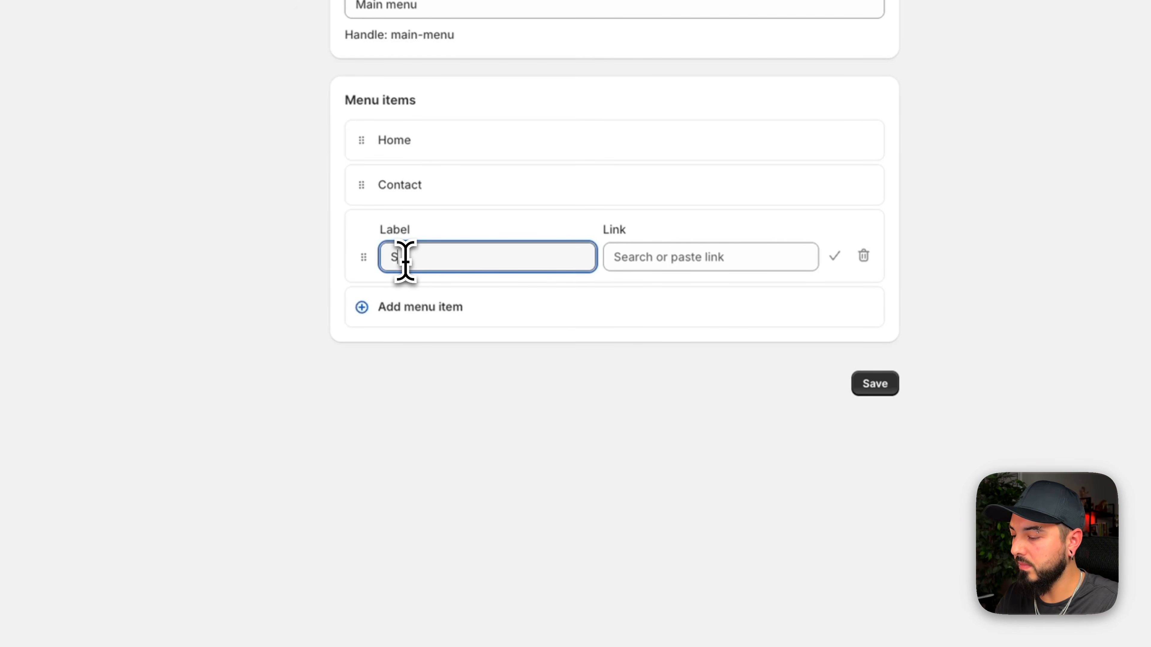
click(684, 256)
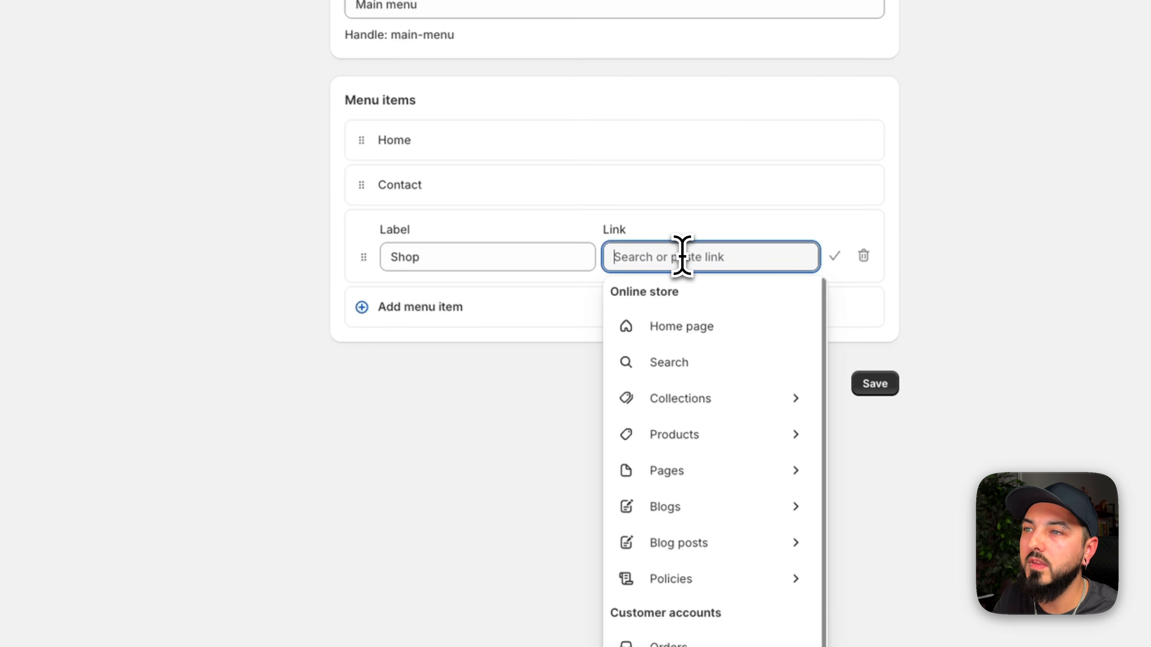
click(680, 402)
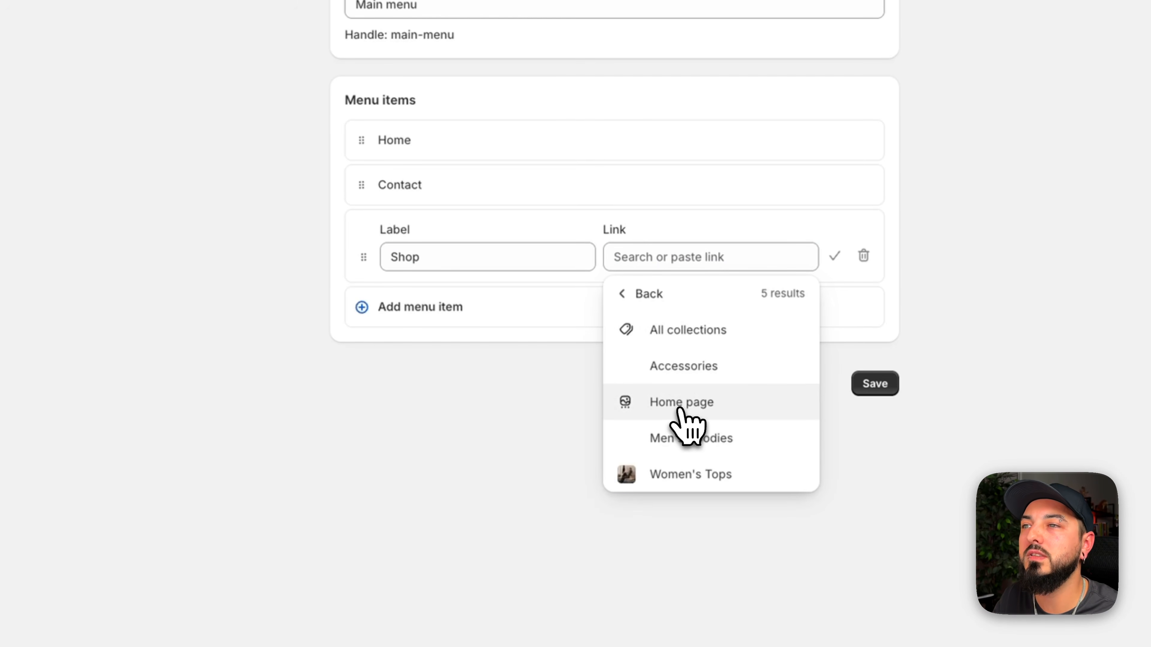
click(742, 332)
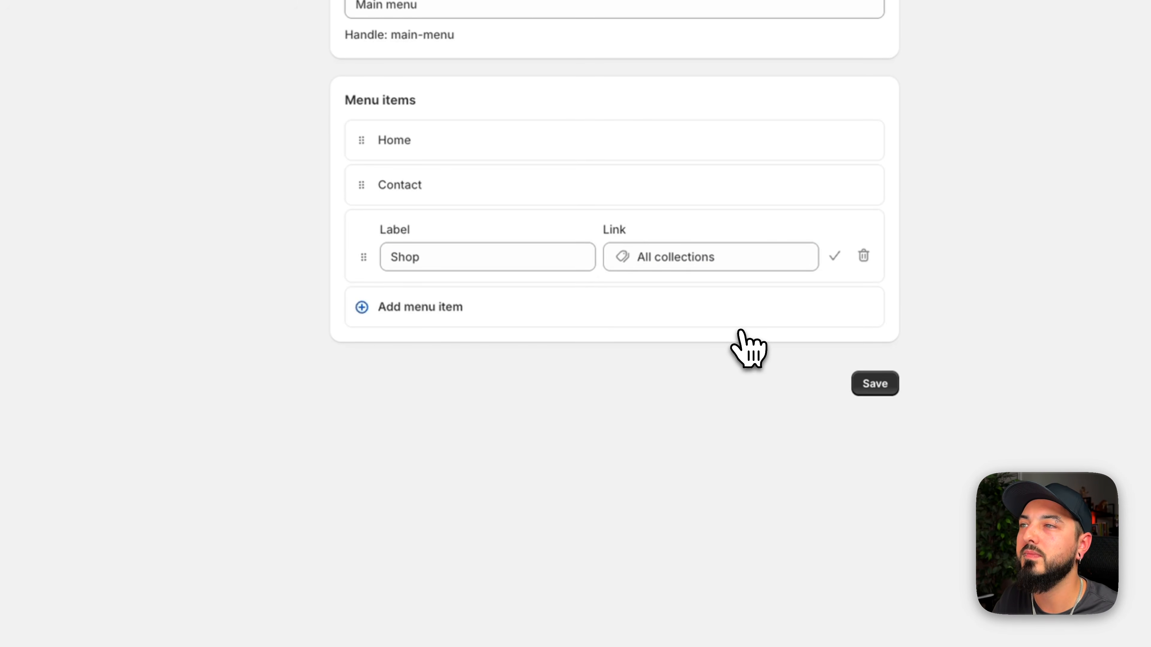
click(835, 256)
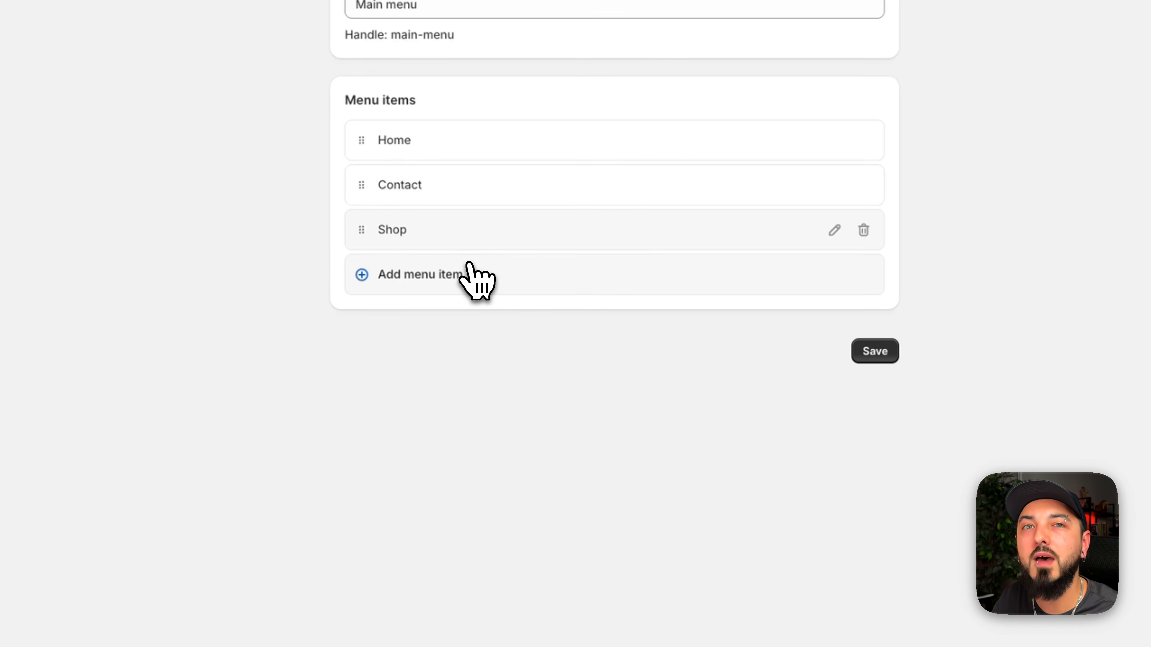
- Add a "Men's Hoodies" menu item linked to the Men's Hoodies collection
click(403, 275)
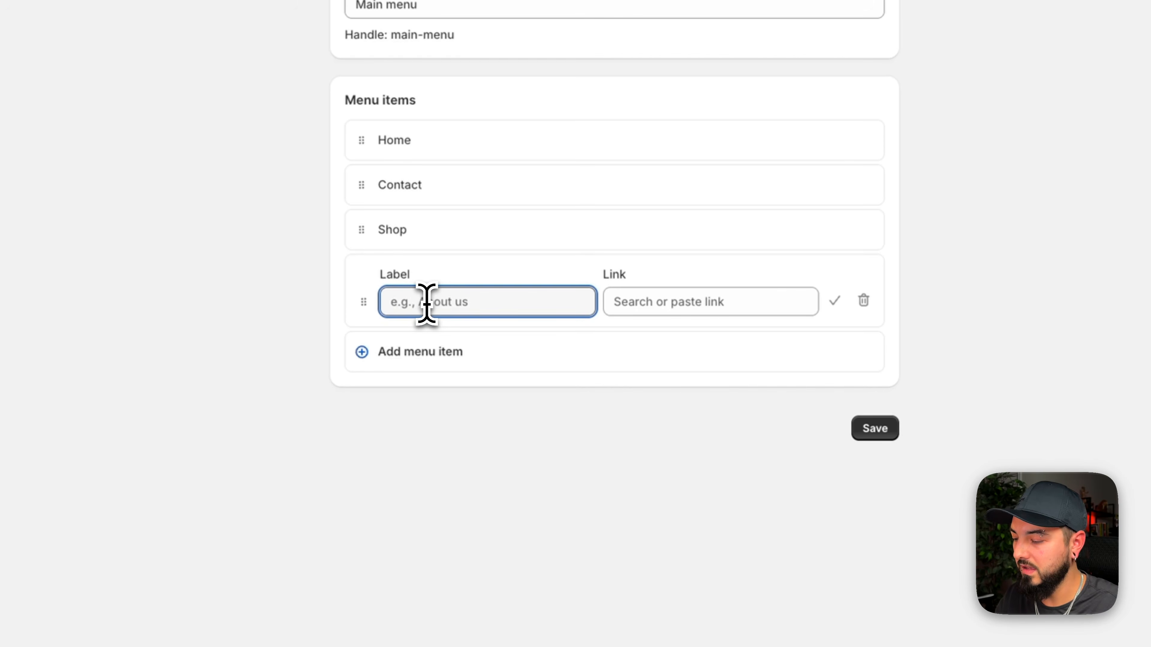
text(Men's Hoodies)
click(630, 301)
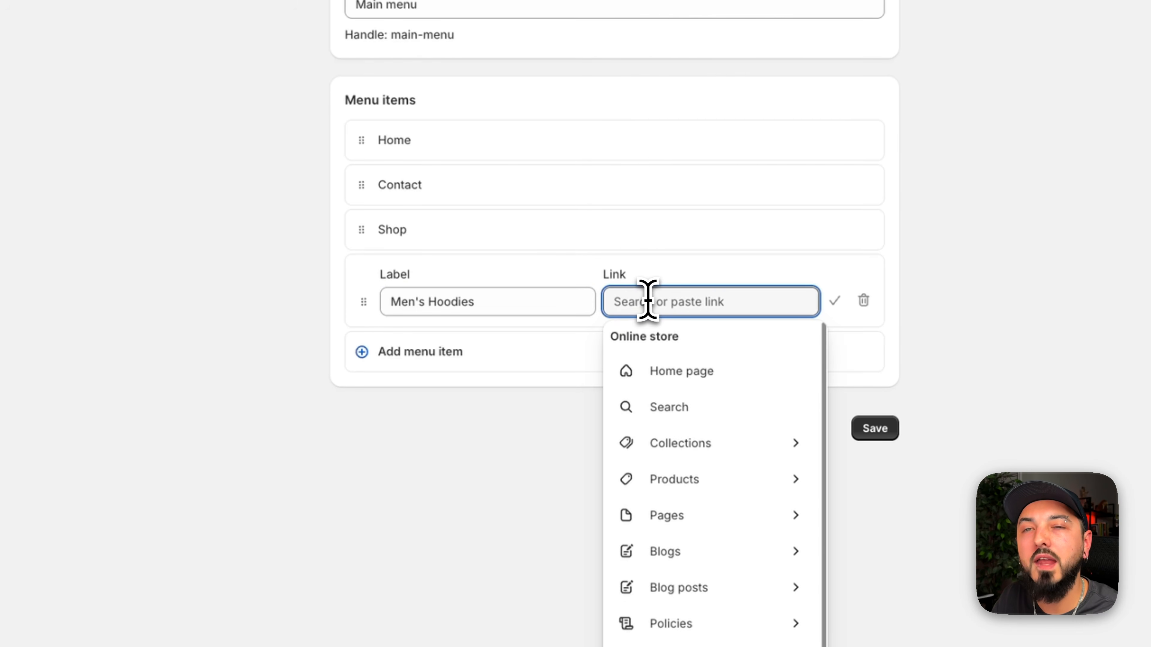
click(671, 446)
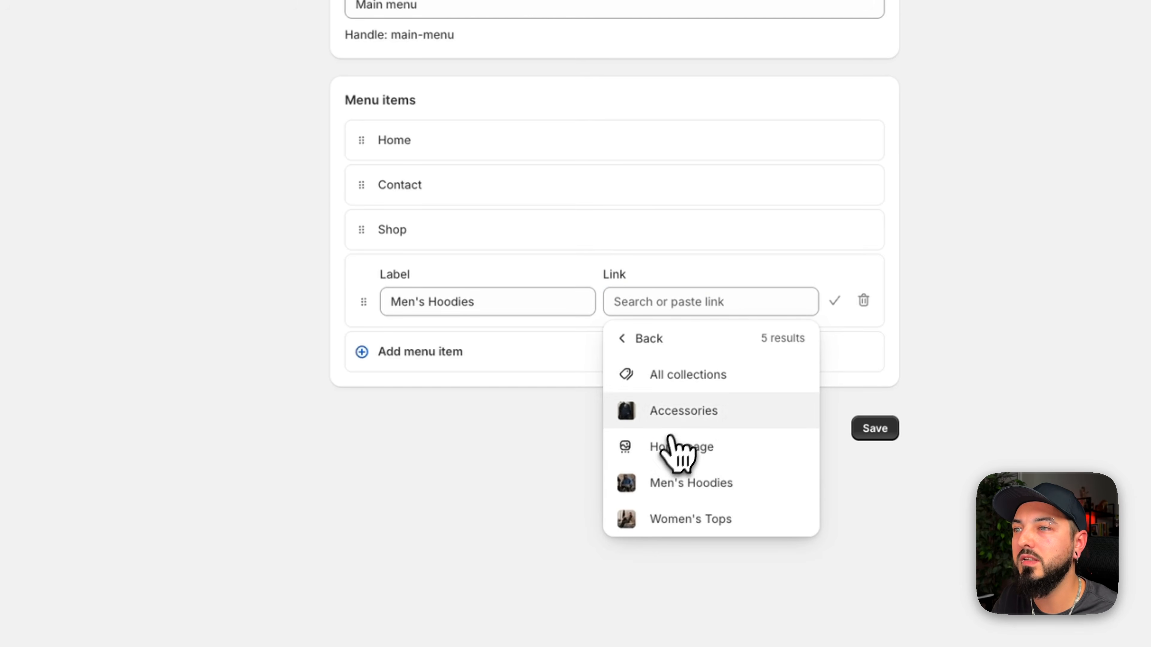
click(670, 485)
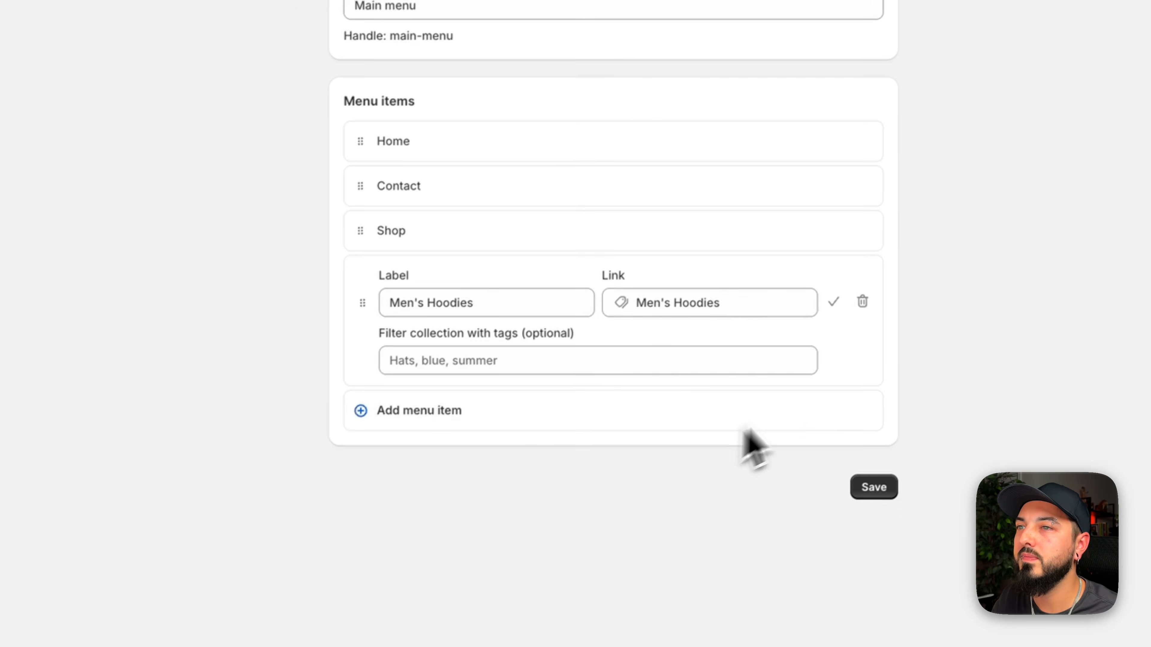
click(834, 300)
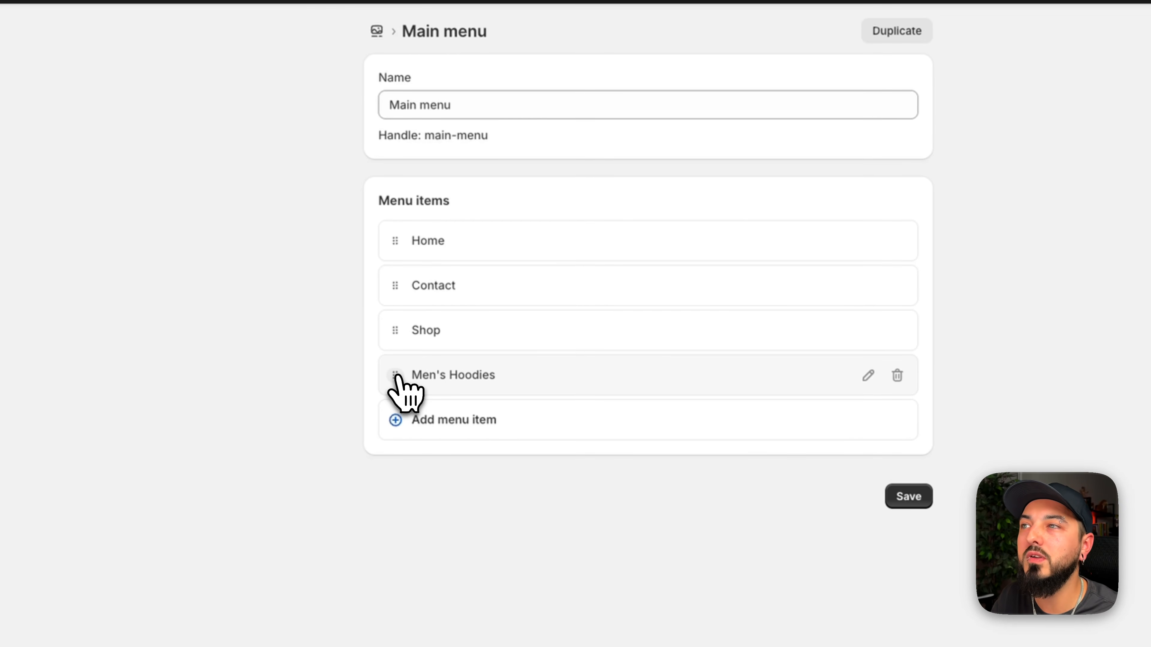
- Nest the Men's Hoodies item under Shop and move Shop between Home and Contact
drag(398, 374, 488, 360)
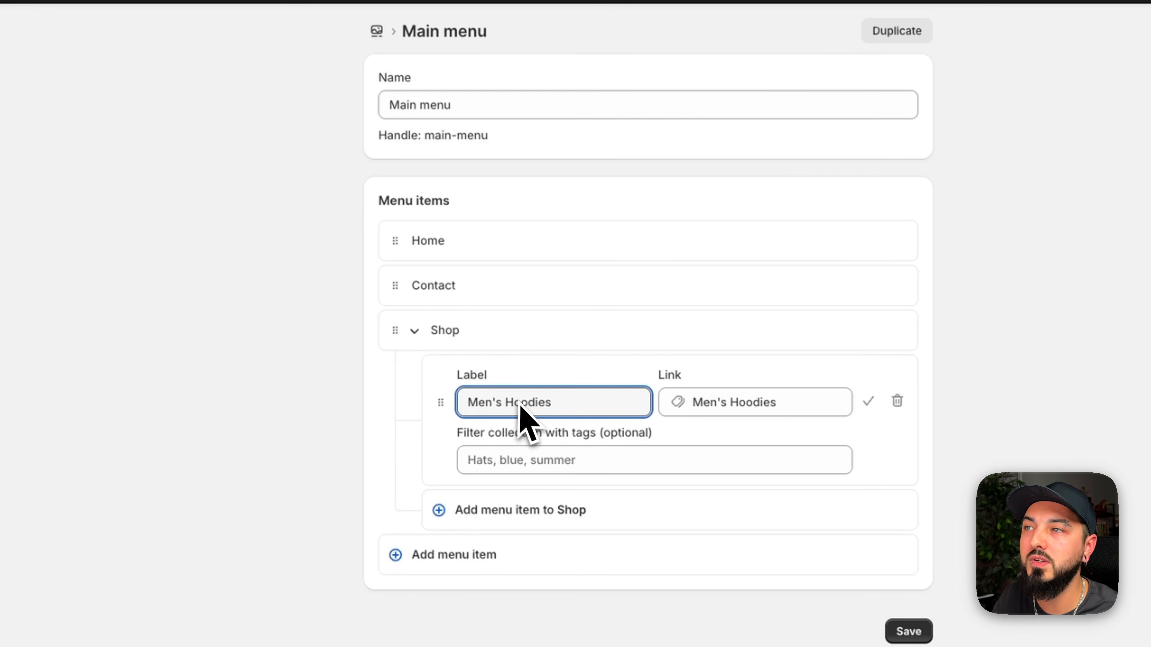
click(415, 332)
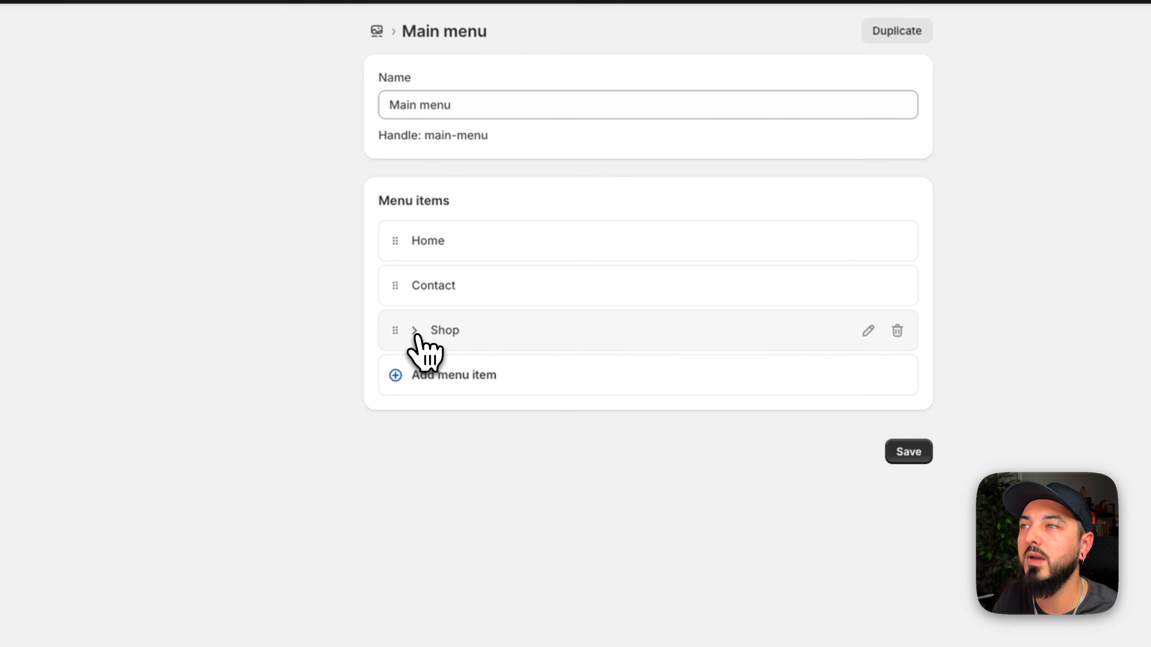
click(415, 332)
click(414, 332)
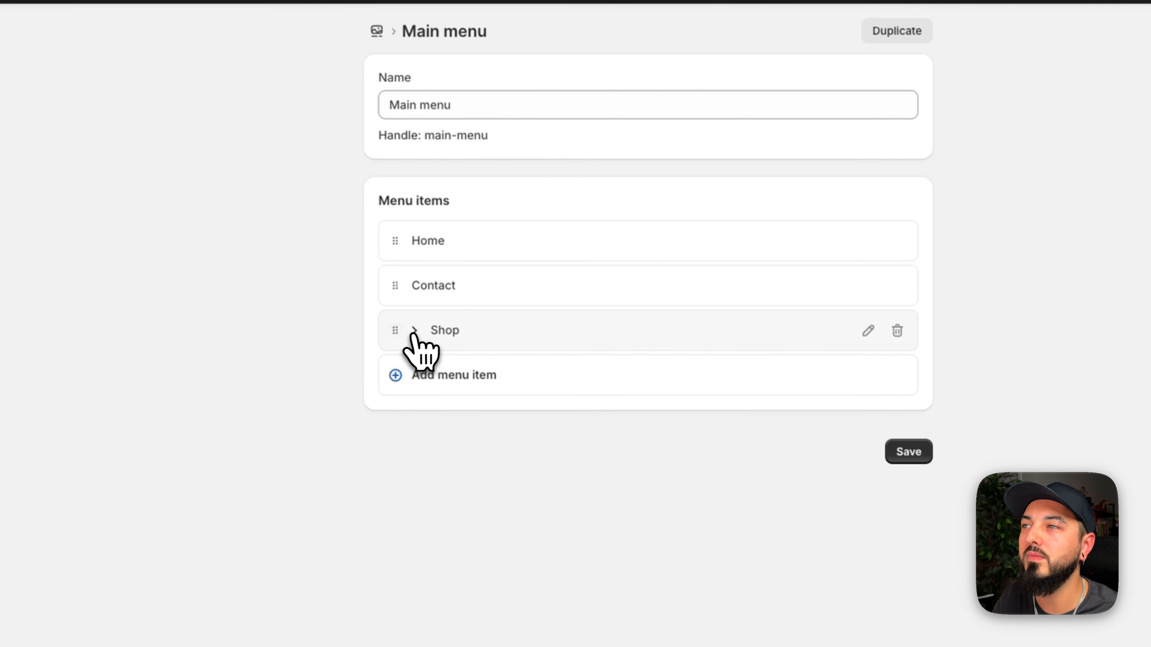
drag(392, 334, 399, 291)
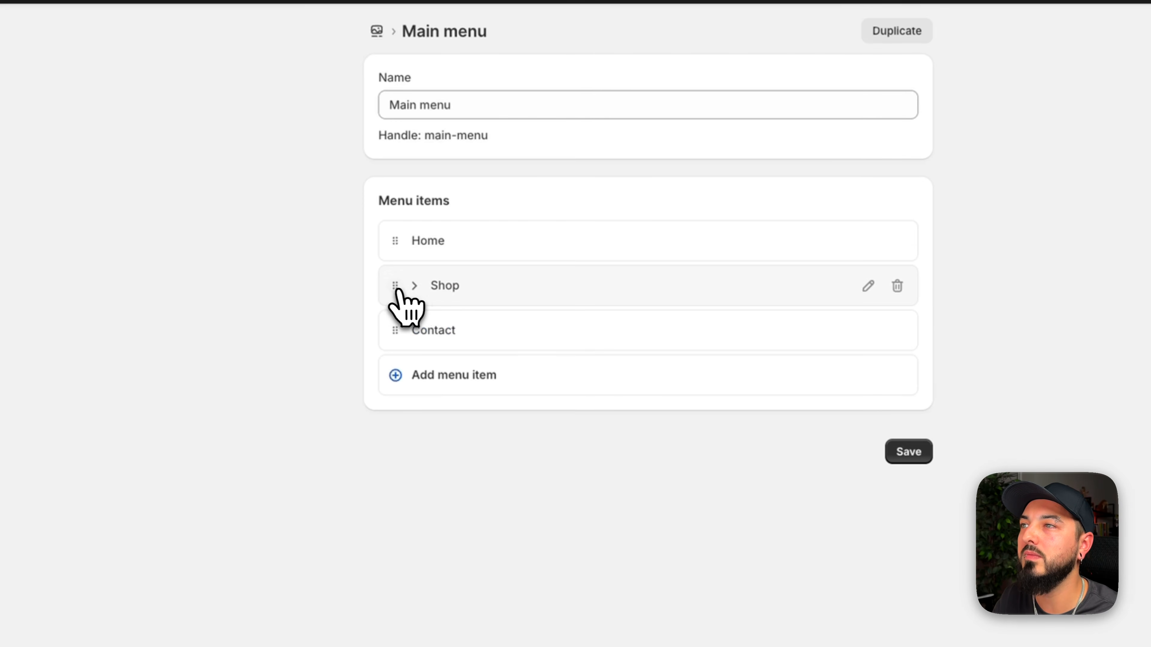
- Add Women's Tops and Accessories as further submenu items under Shop and save the Main menu
click(416, 286)
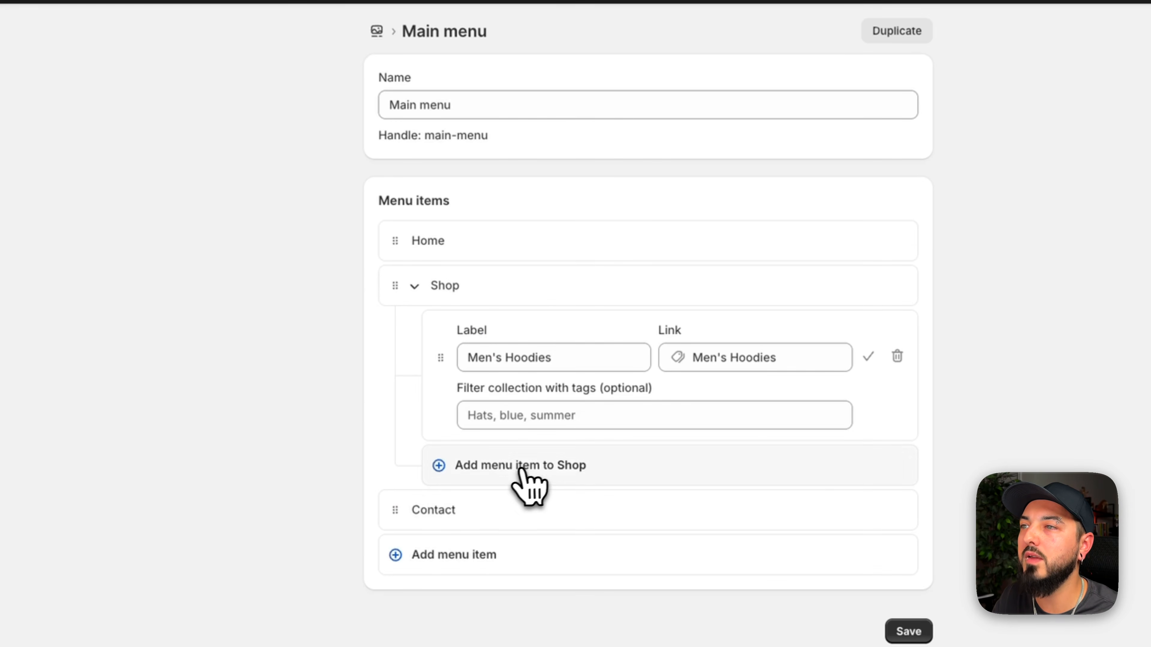
click(515, 471)
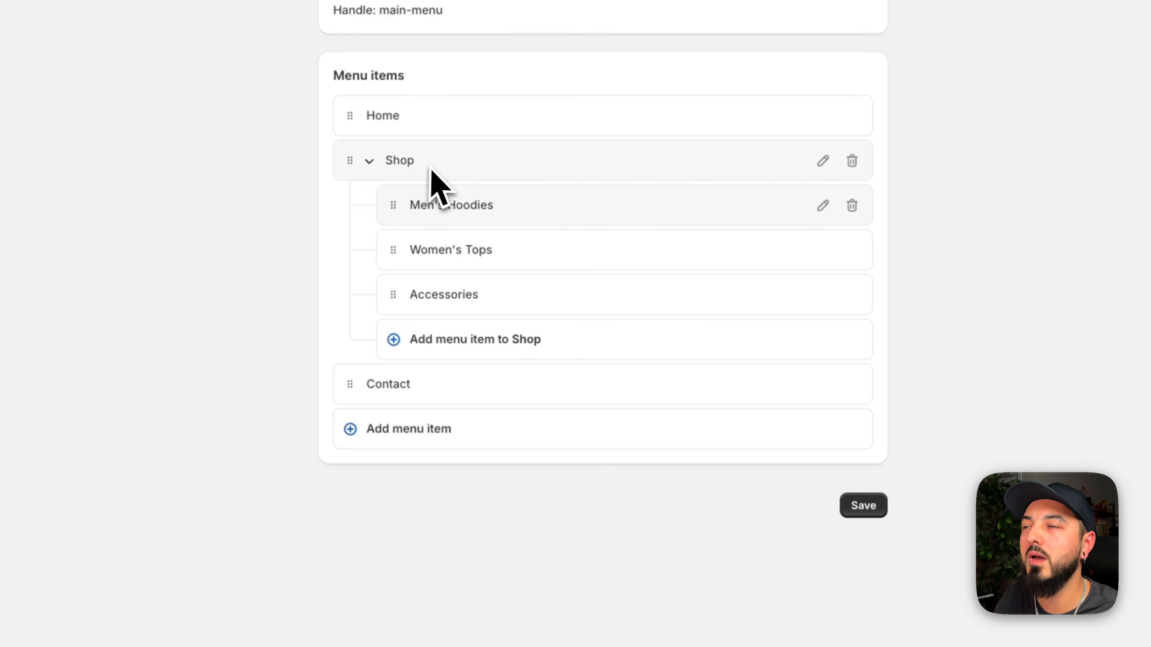
click(862, 506)
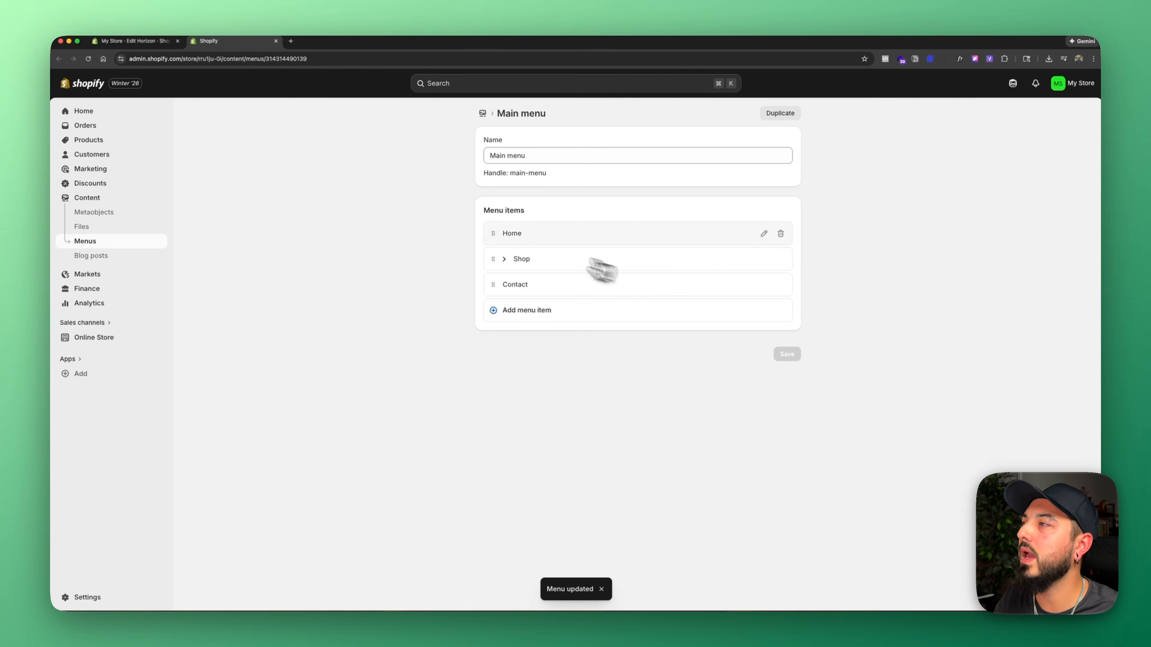
- Return to the Horizon theme editor and open the live storefront view of the store
click(154, 42)
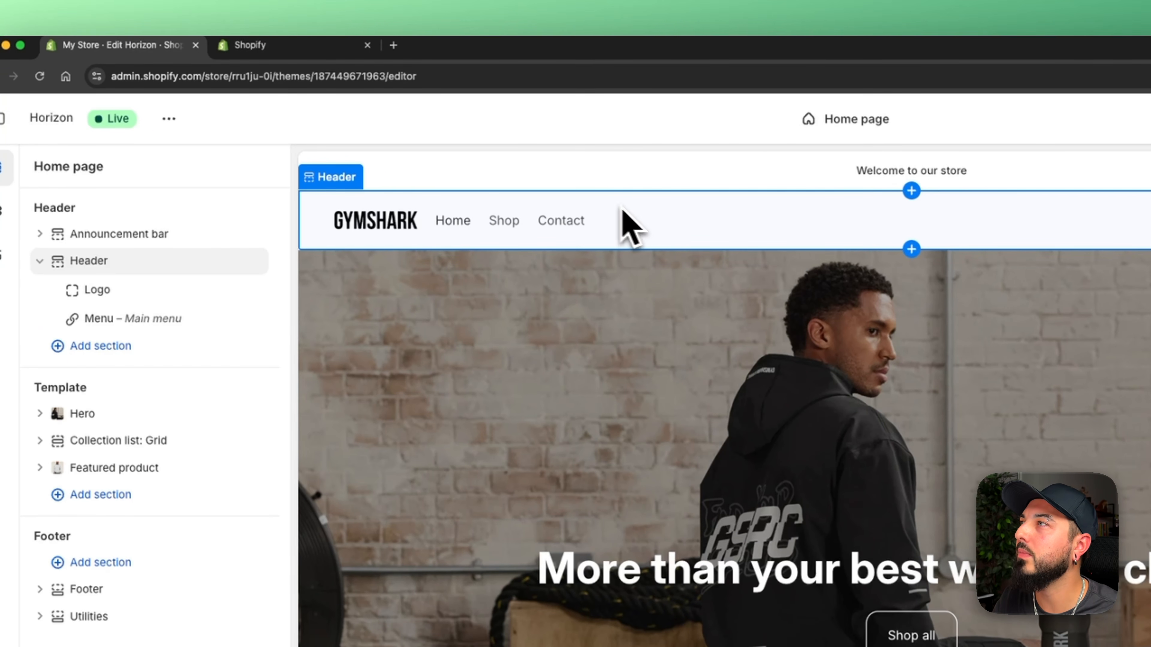
click(168, 119)
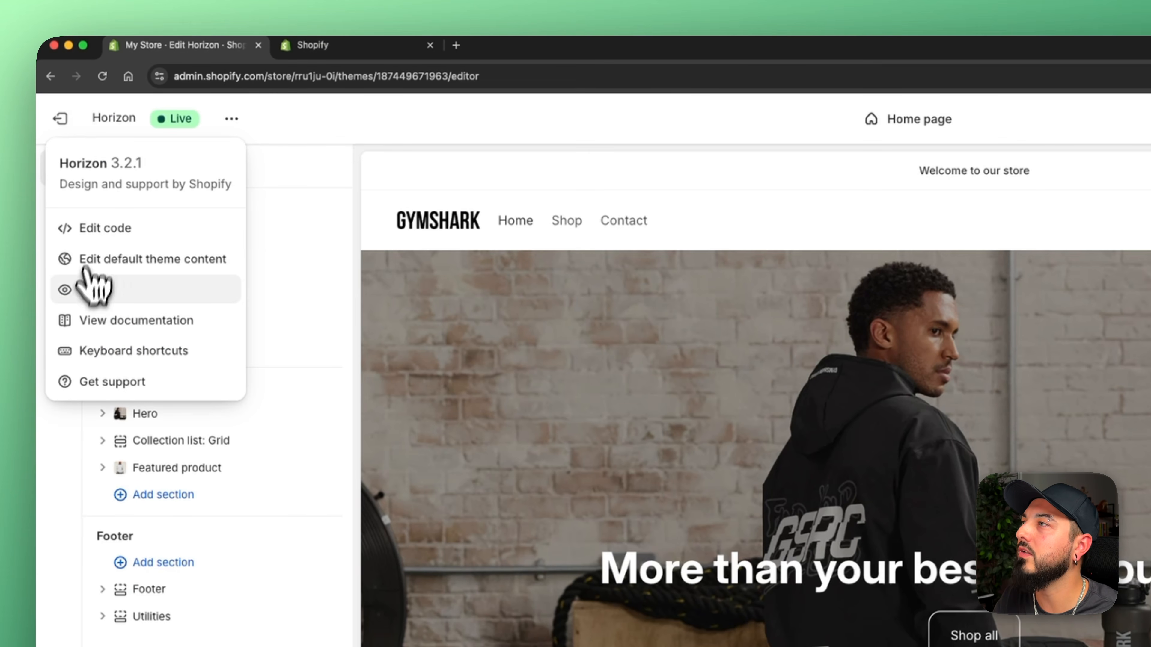
click(112, 296)
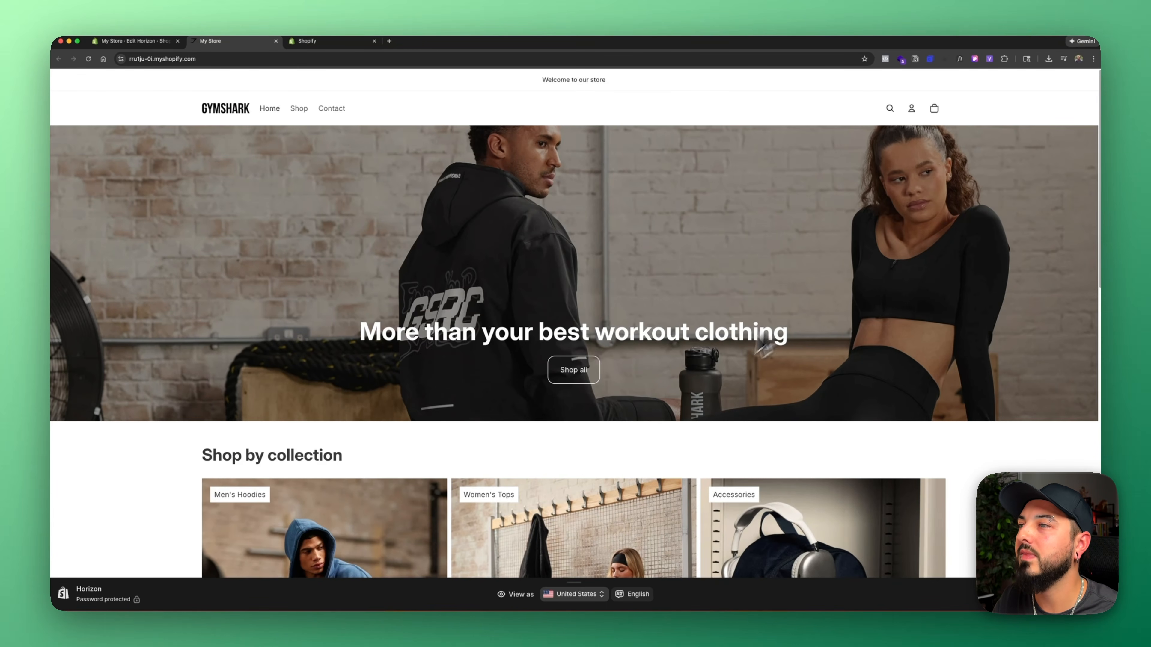
- Examine the storefront home page, follow the Shop submenu to the Men's Hoodies collection, and close the storefront view
scroll(663, 244, down, 10)
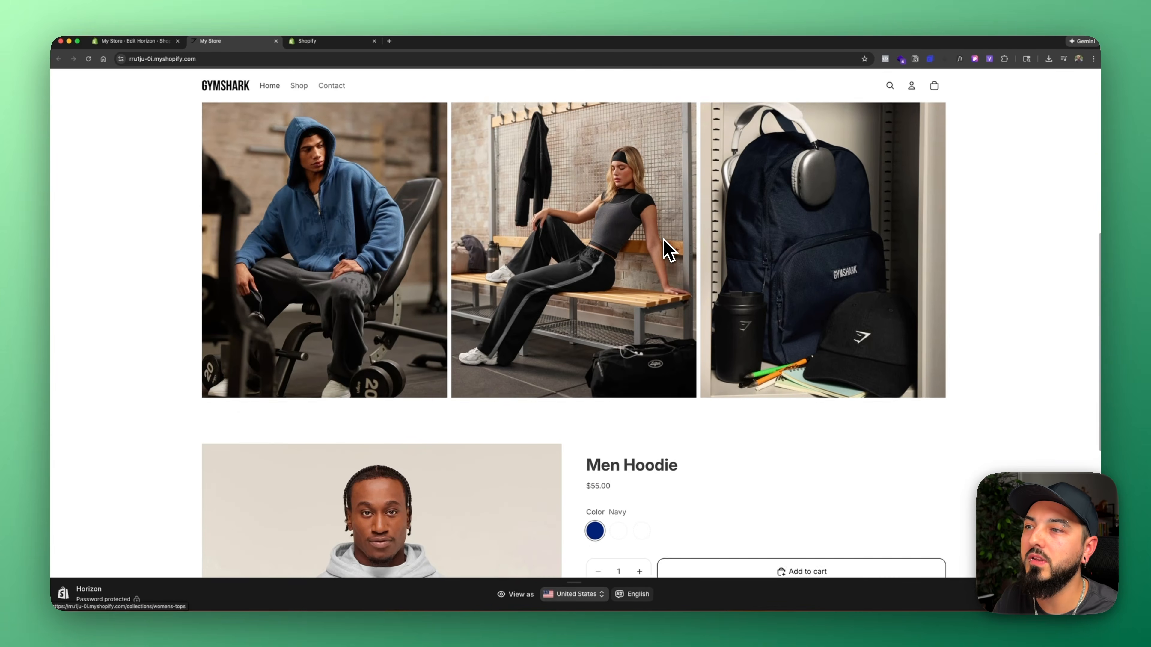
scroll(663, 249, up, 10)
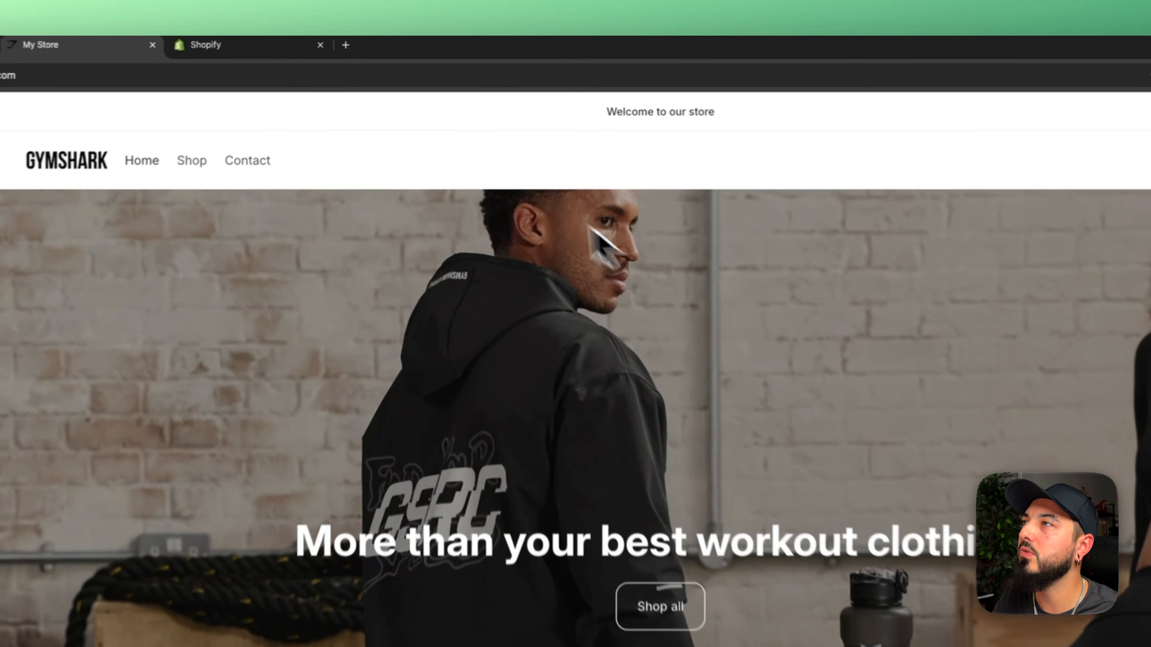
mouse_move(192, 160)
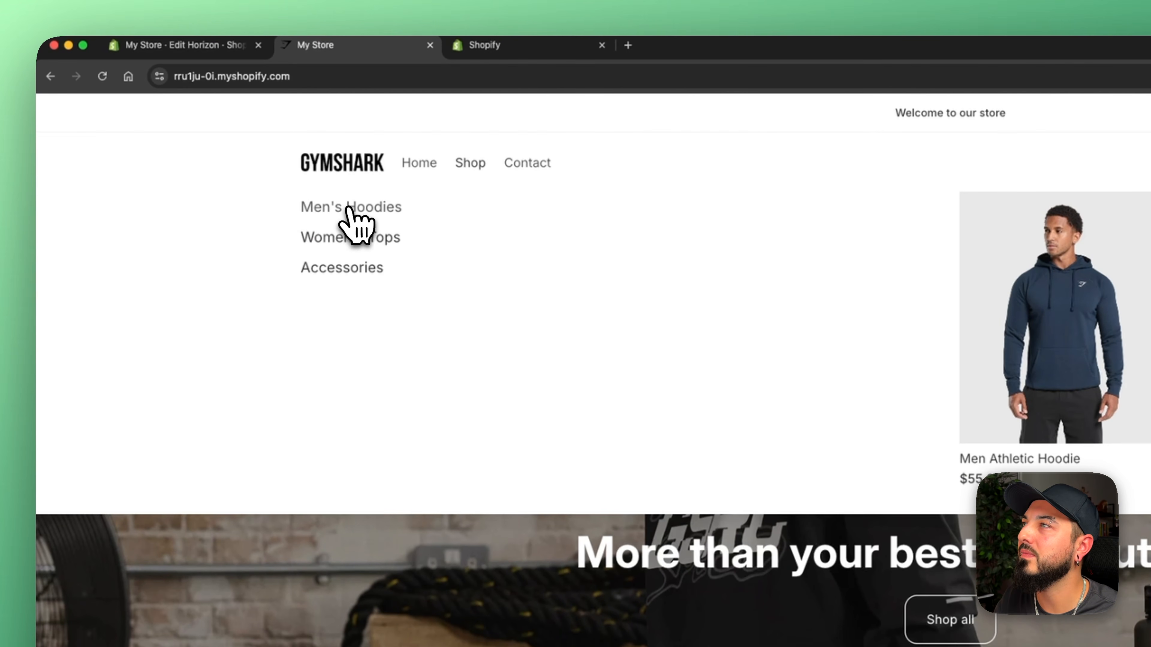
click(349, 209)
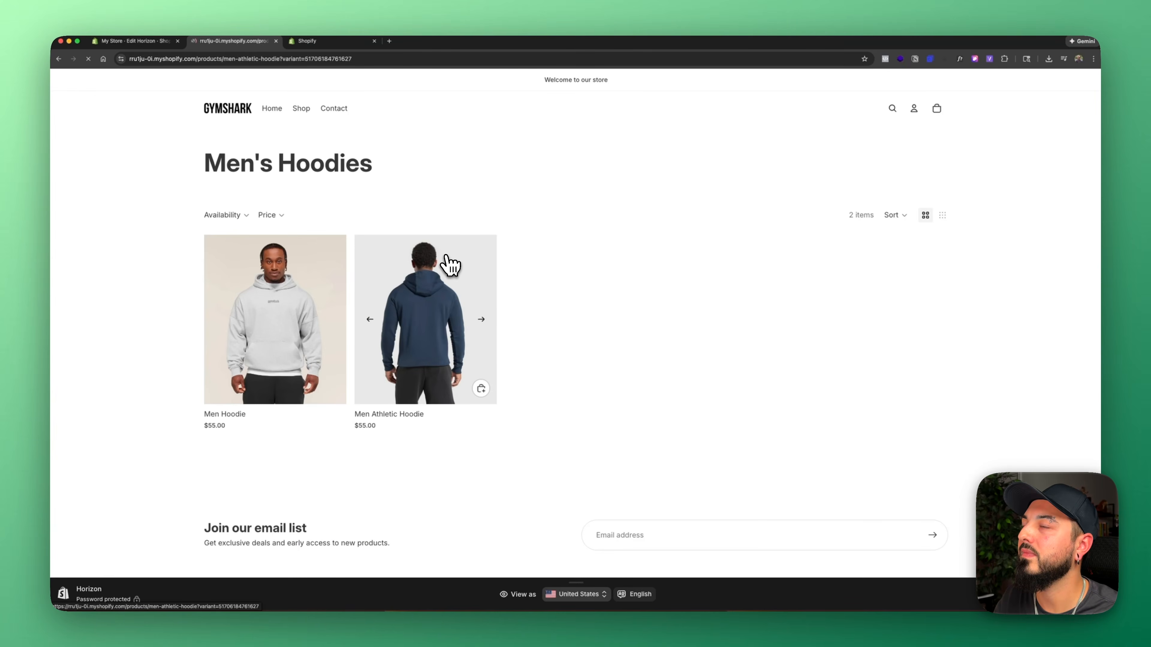
click(276, 41)
click(267, 41)
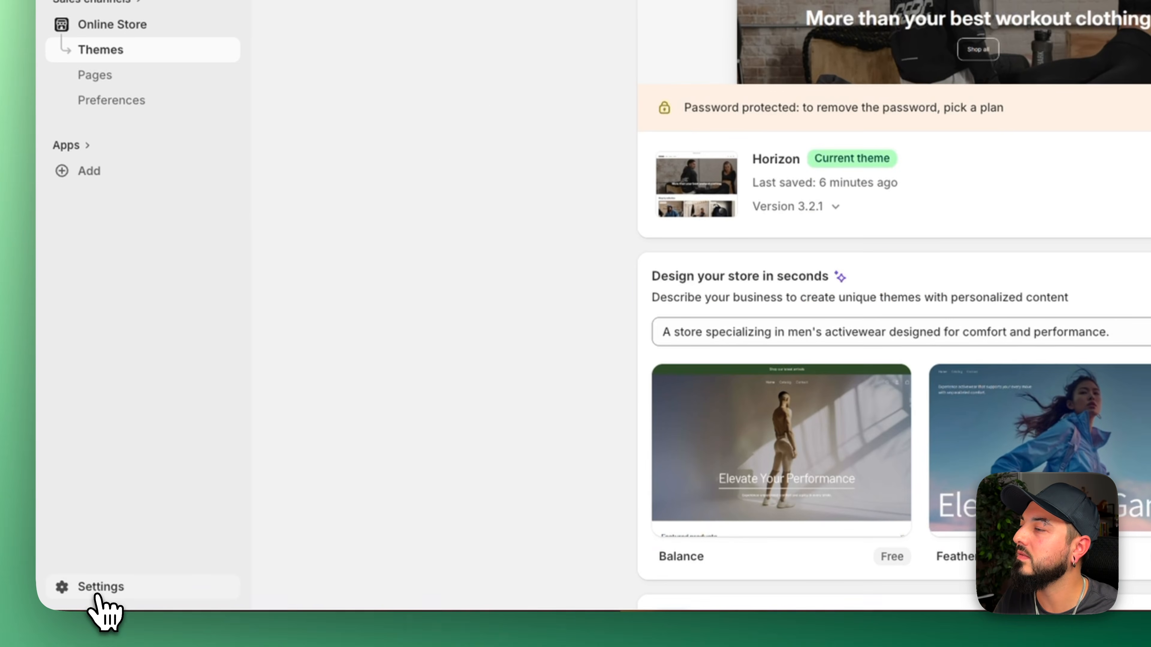
- Open the store's policy settings, fill the Return and refund policy with the template text, and publish it
click(97, 622)
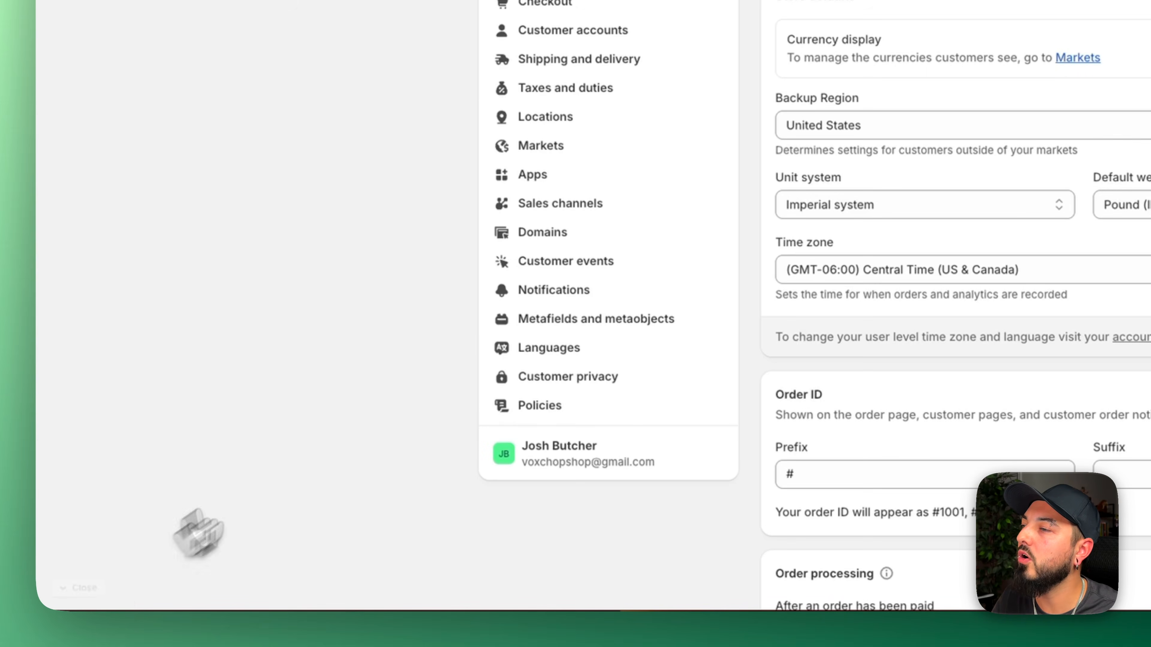
click(551, 410)
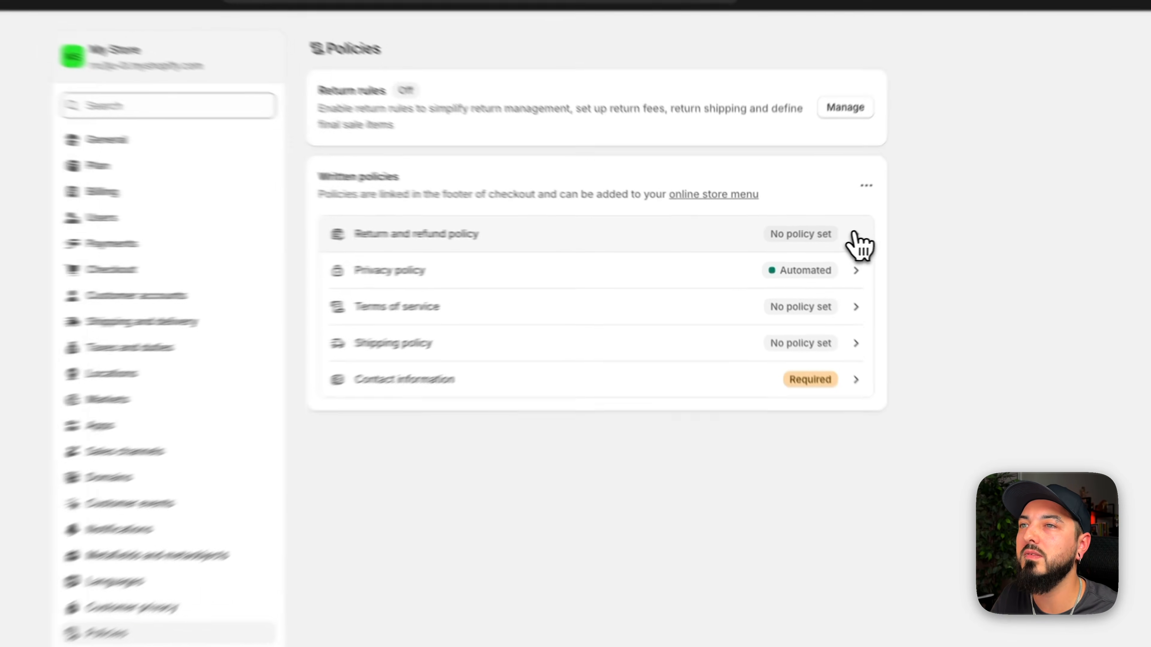
click(816, 247)
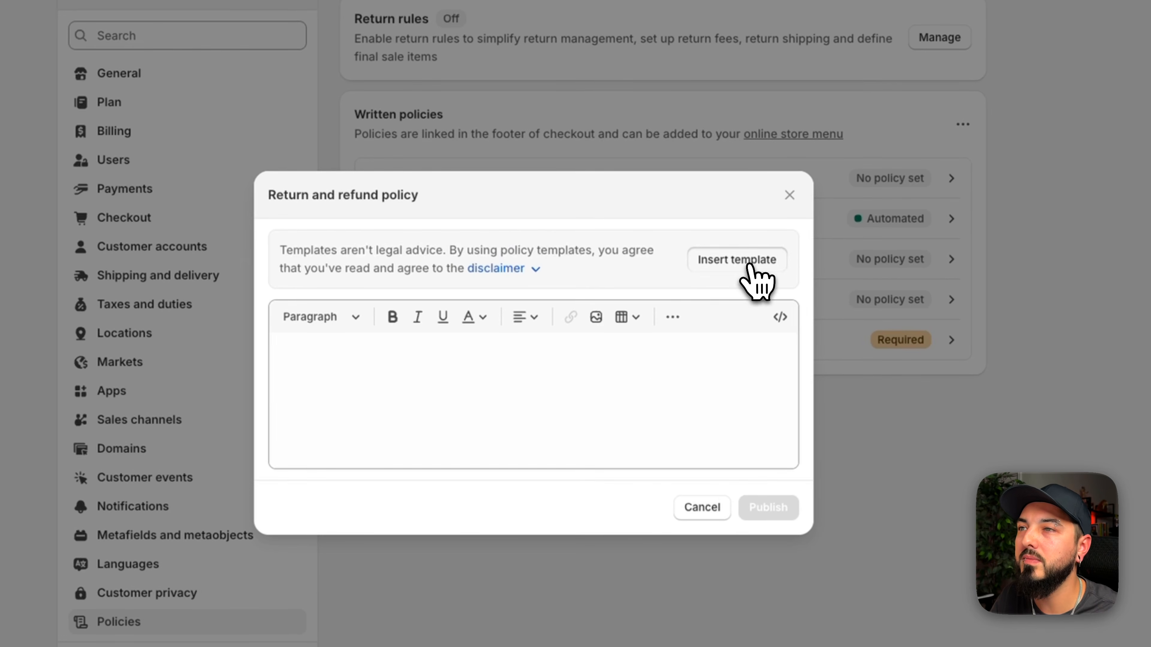
click(752, 267)
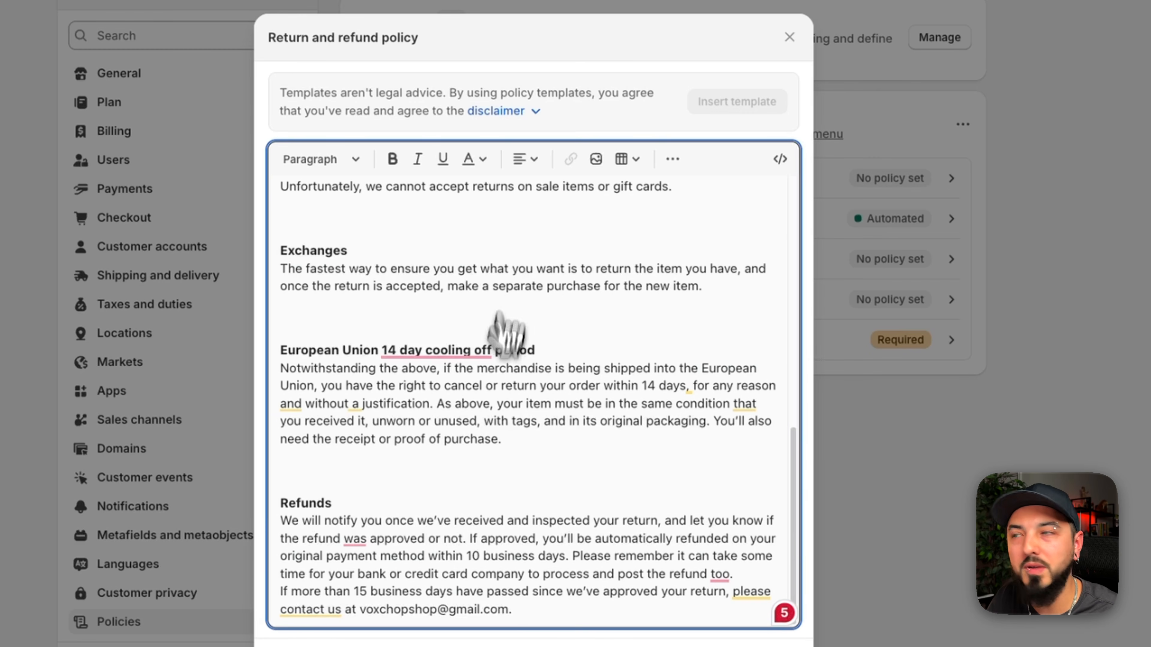
scroll(484, 439, up, 10)
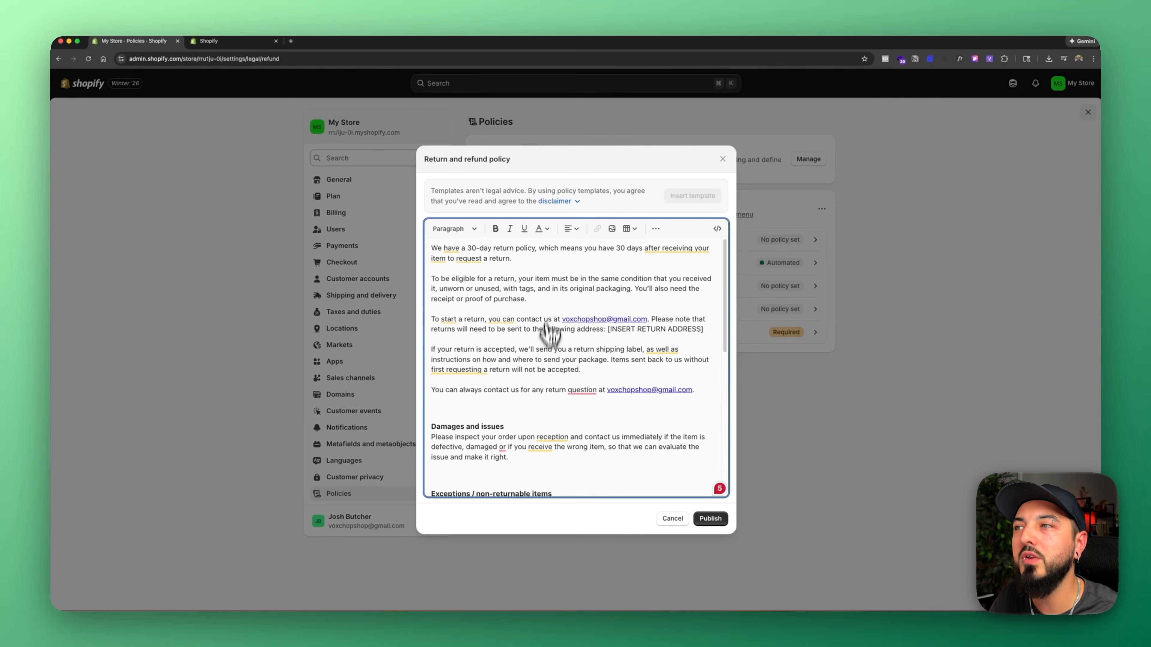
scroll(532, 415, down, 10)
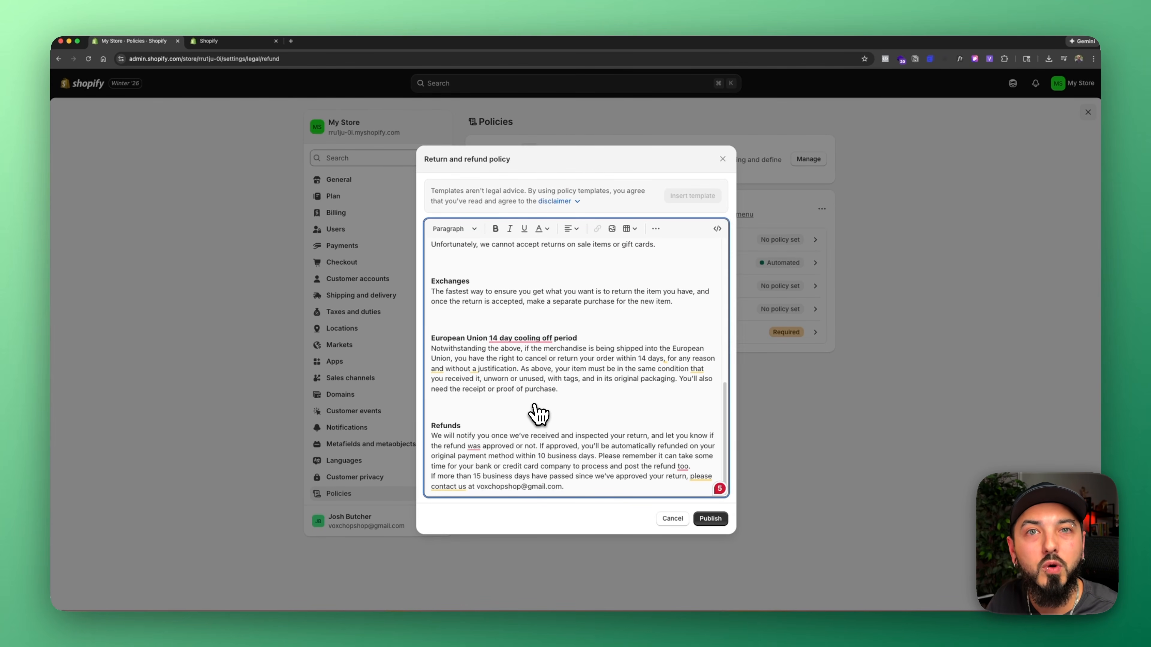
click(717, 522)
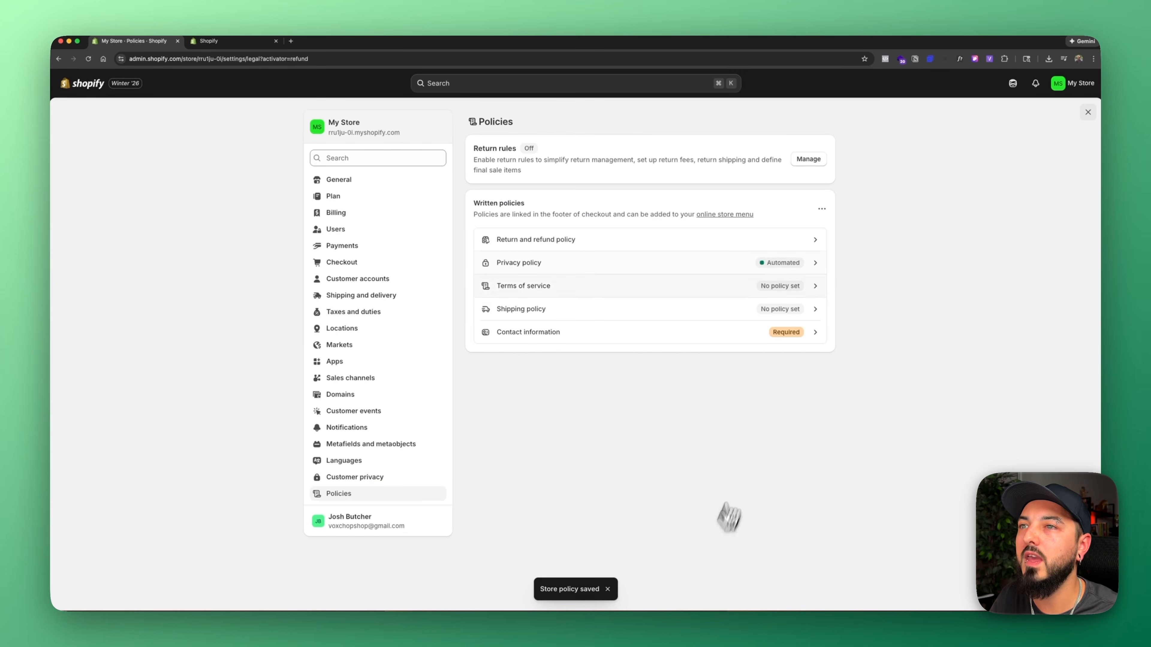
- Open the automated Privacy policy for review, dismiss it without editing, and leave the store settings
click(818, 268)
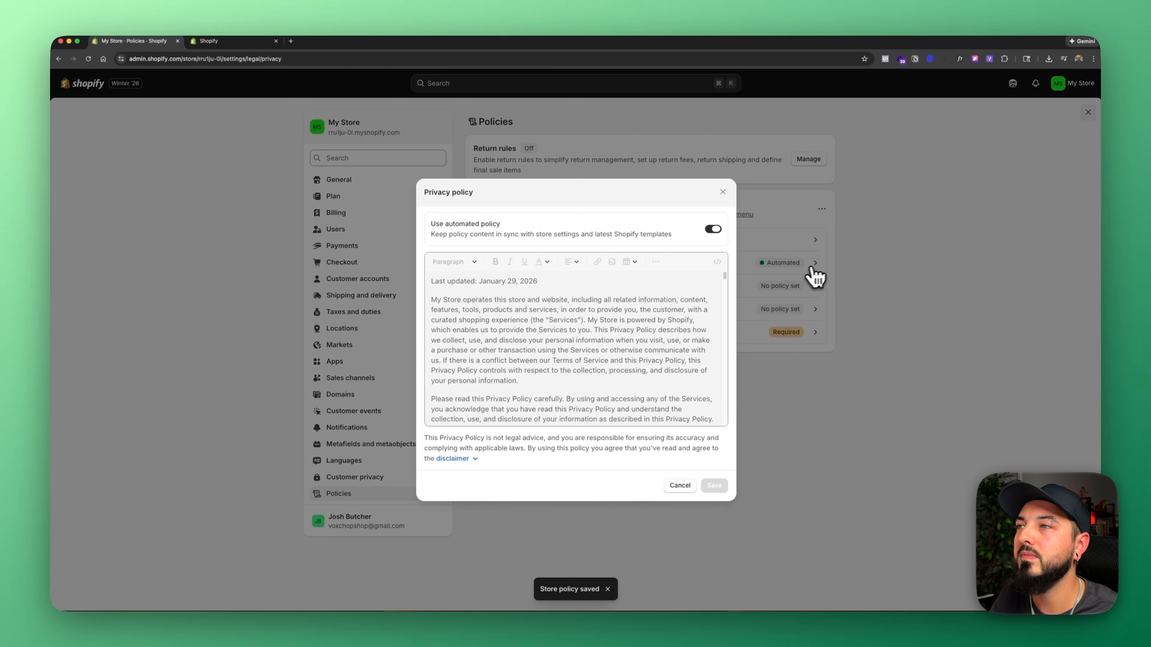
click(679, 486)
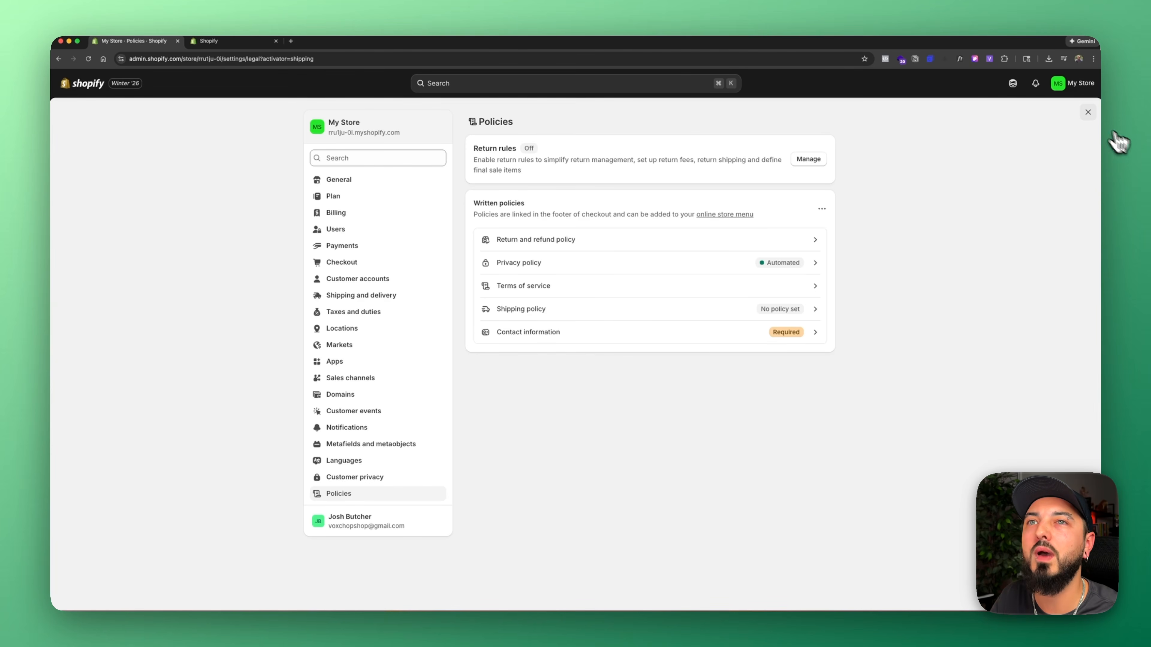
click(1087, 113)
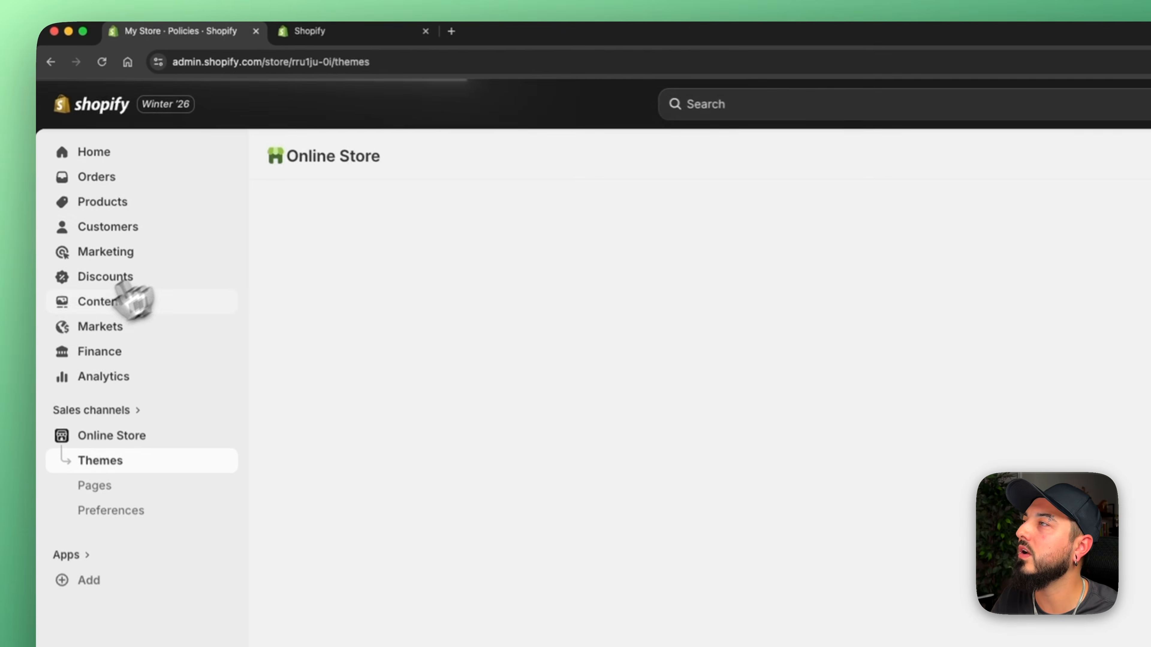
- Open the Footer menu in the store's content menus and add a Privacy Policy item linked to that policy
click(64, 310)
click(101, 381)
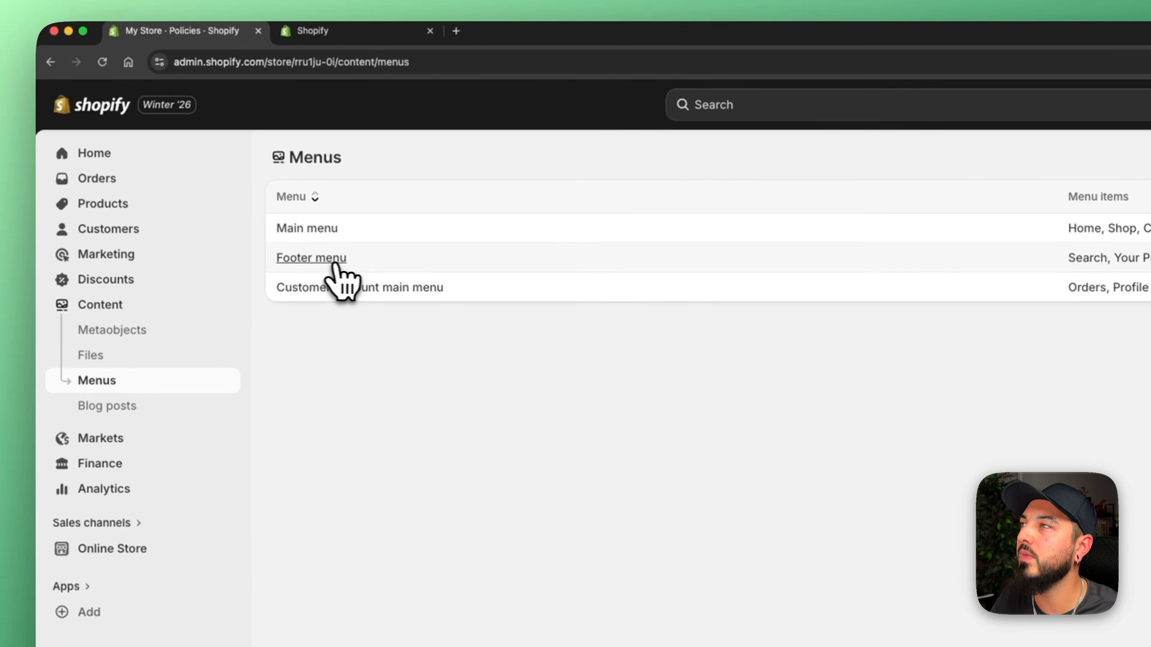
click(342, 266)
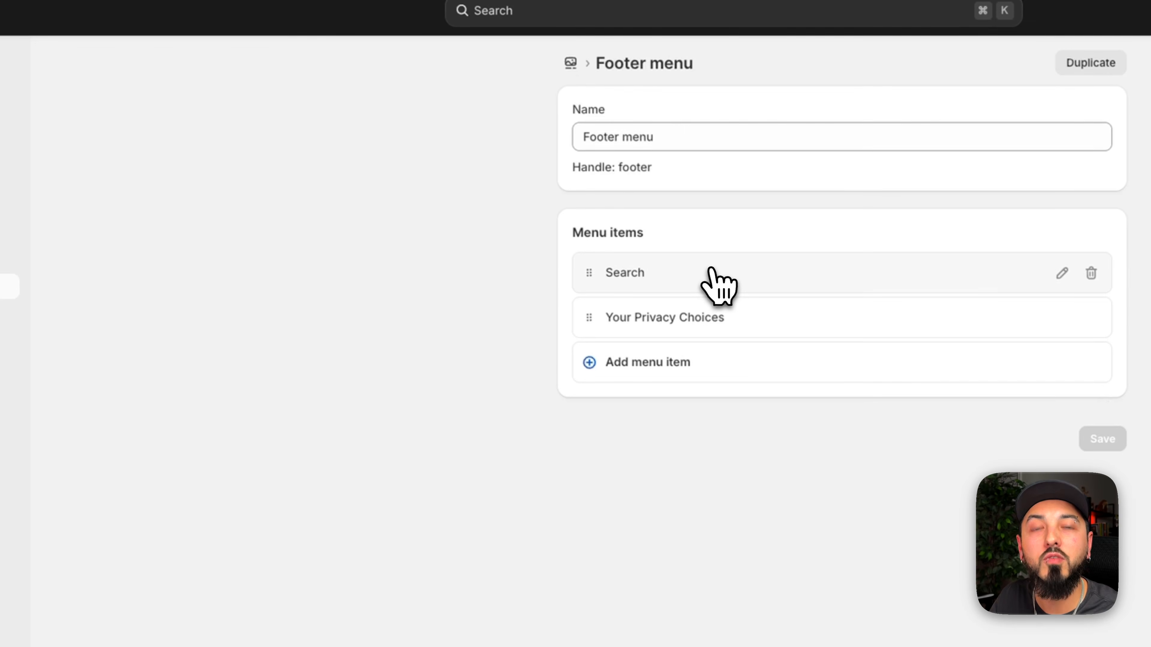
click(637, 361)
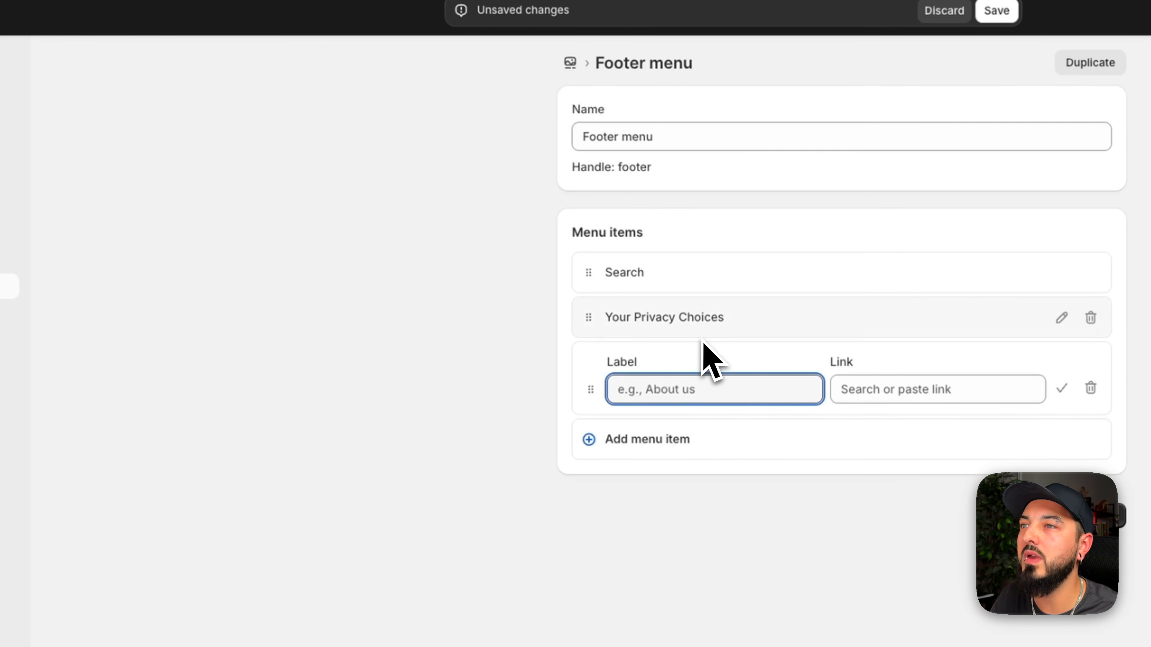
click(854, 389)
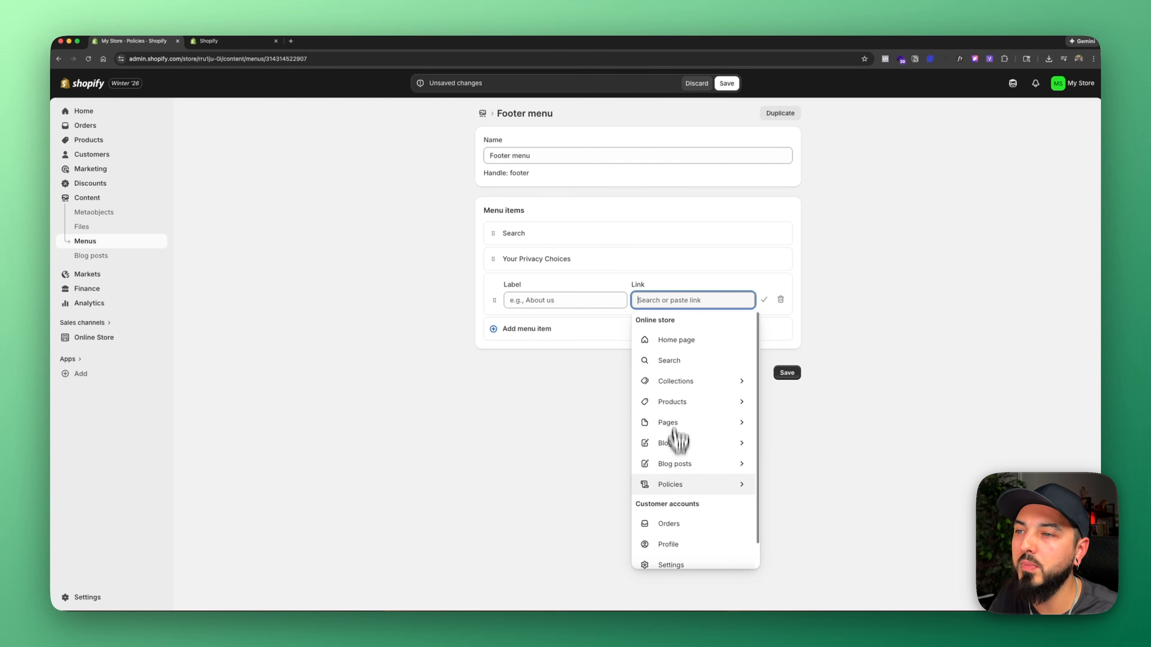
click(675, 488)
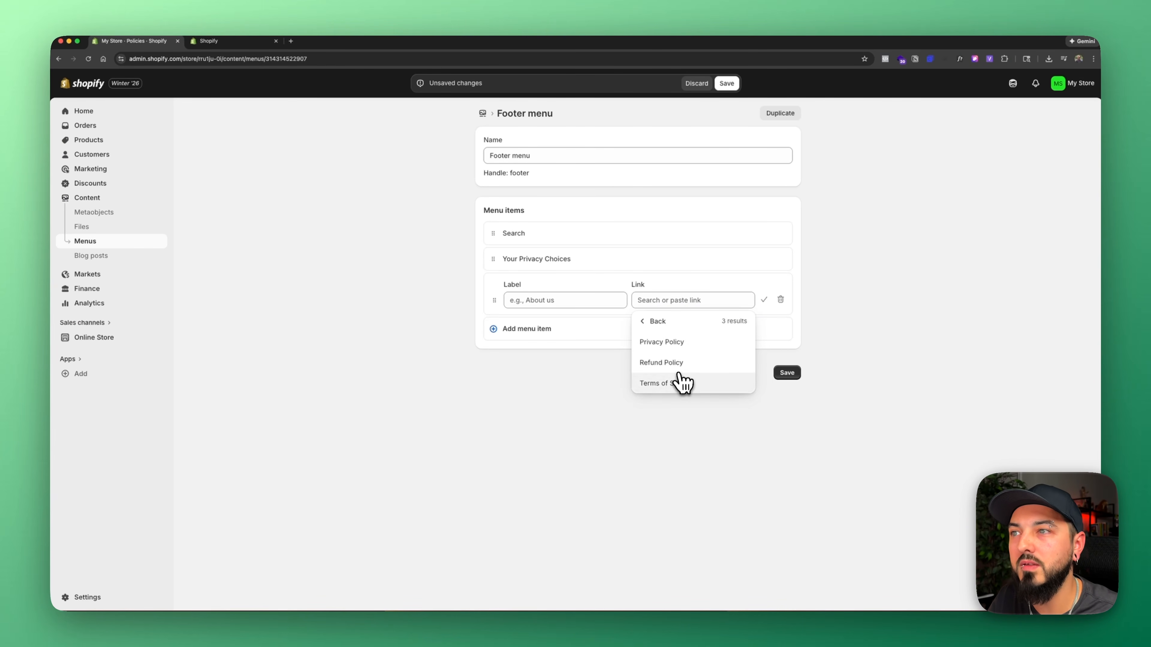
click(663, 344)
click(764, 299)
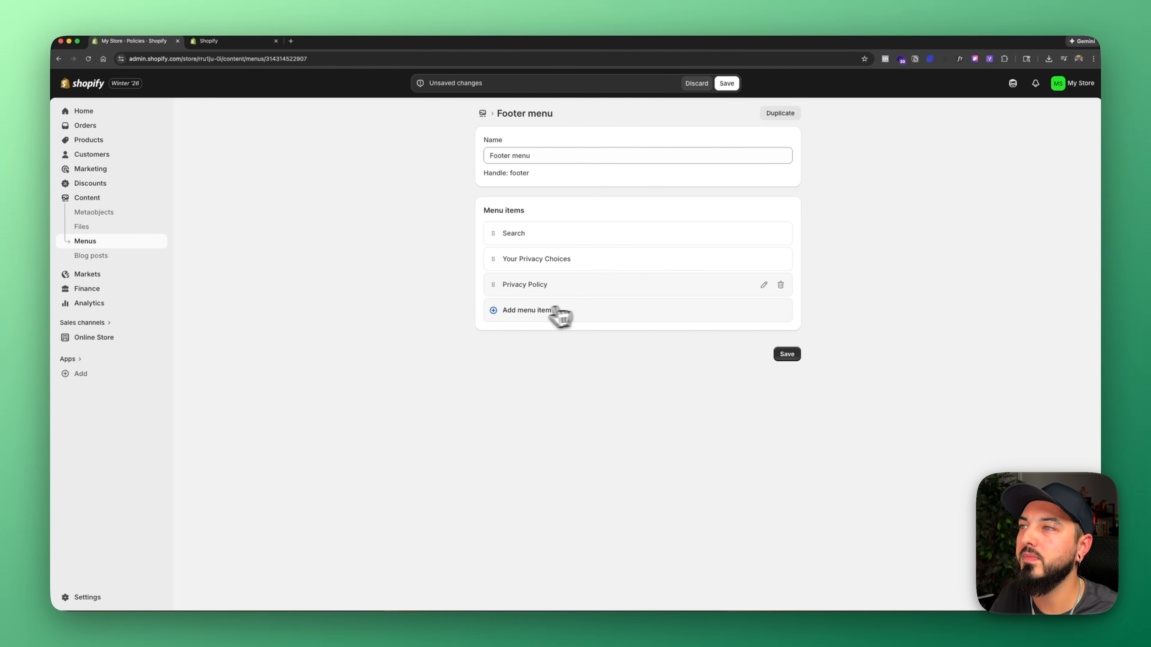
- Add Refund Policy and Terms of Service items to the Footer menu, each linked to its store policy
click(534, 313)
click(653, 325)
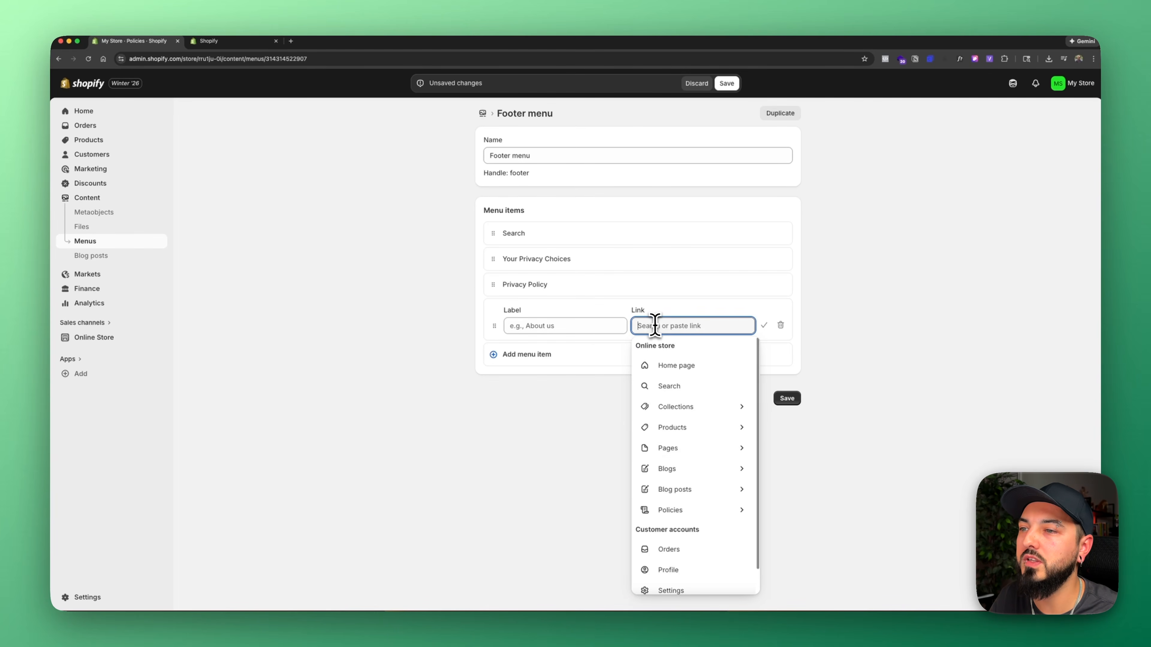
click(688, 513)
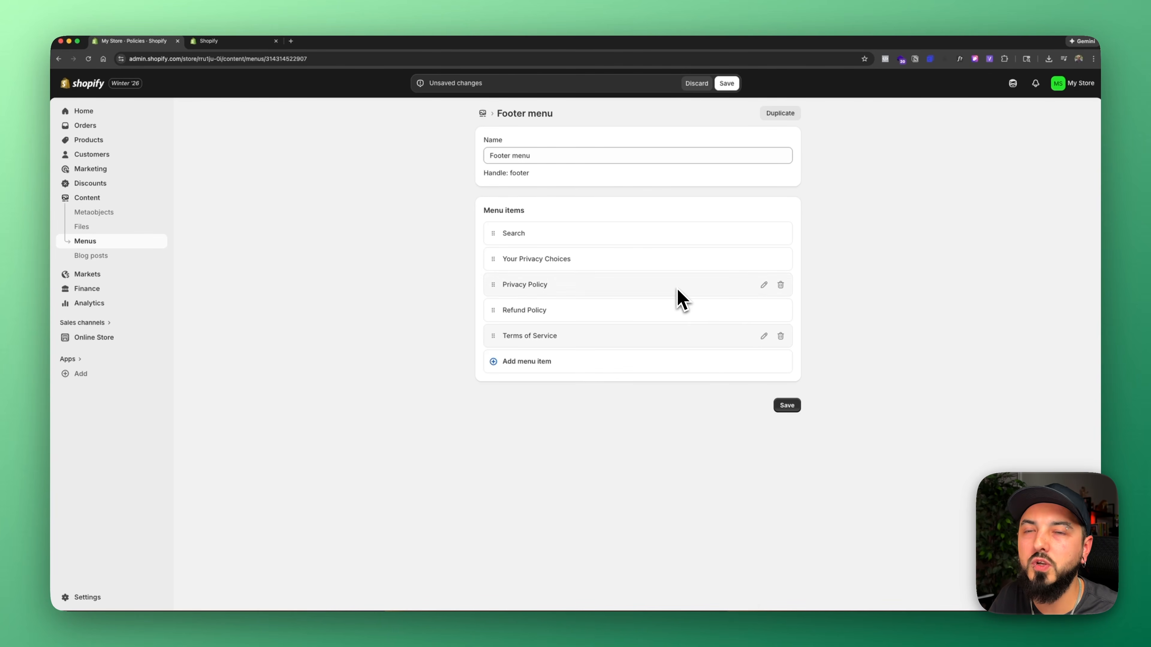
- Delete the Your Privacy Choices and Search items from the Footer menu and save it
click(780, 259)
click(705, 367)
click(781, 233)
click(705, 367)
click(789, 356)
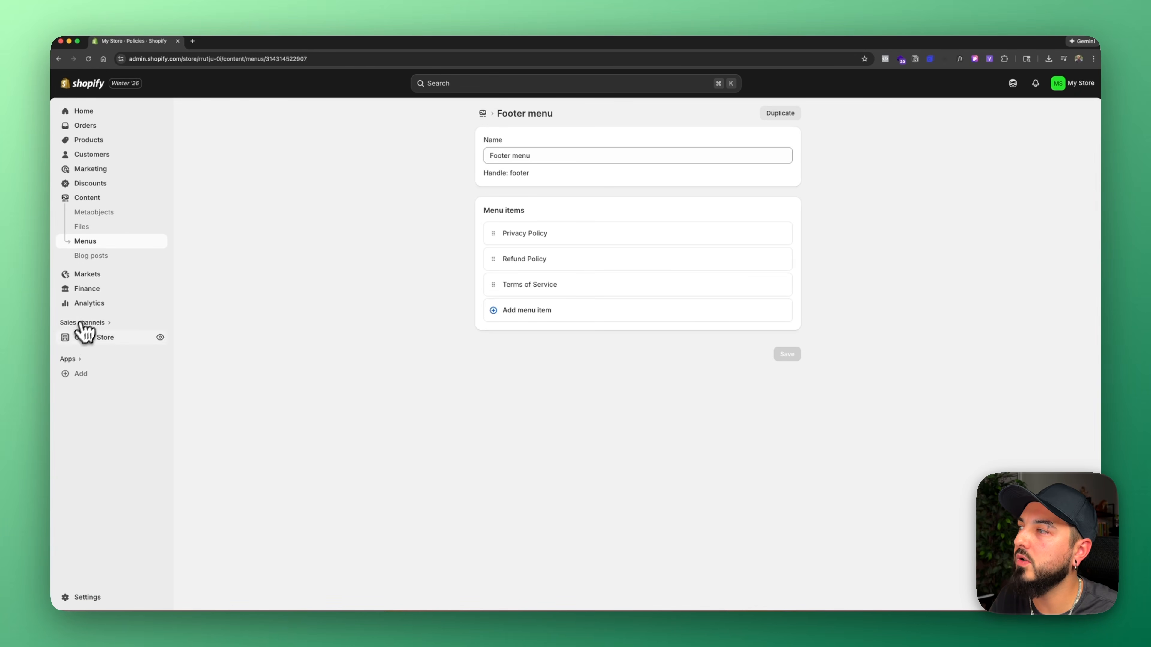
- View the online store, examine the Terms and Policies links in its footer, and close the storefront
mouse_move(86, 337)
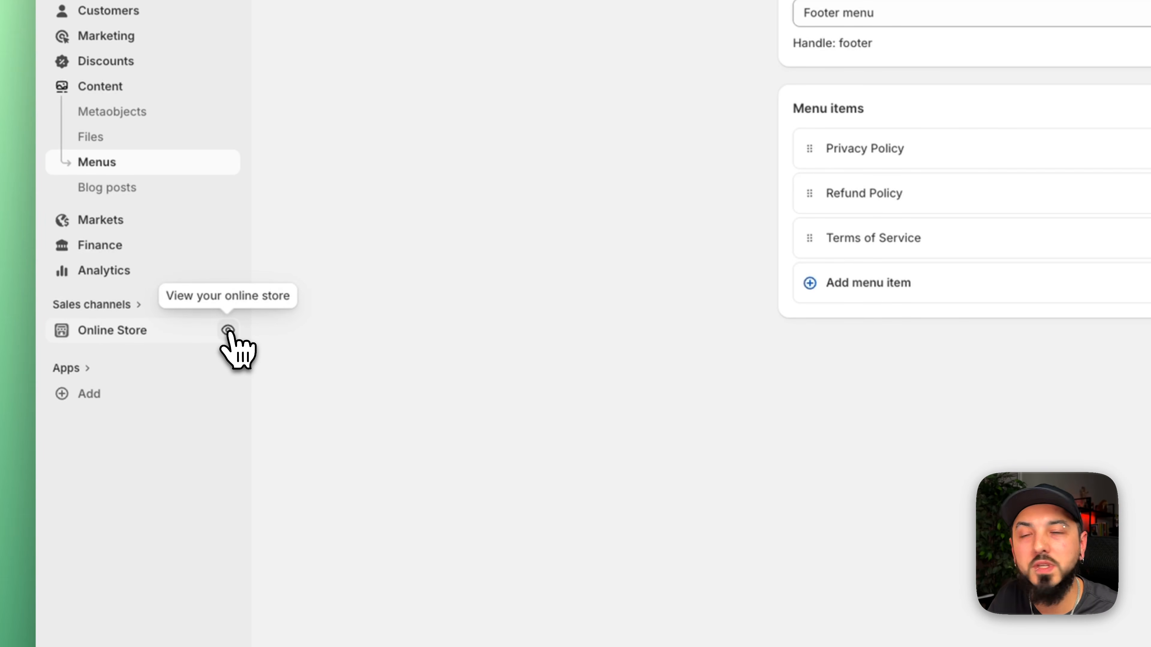
click(228, 331)
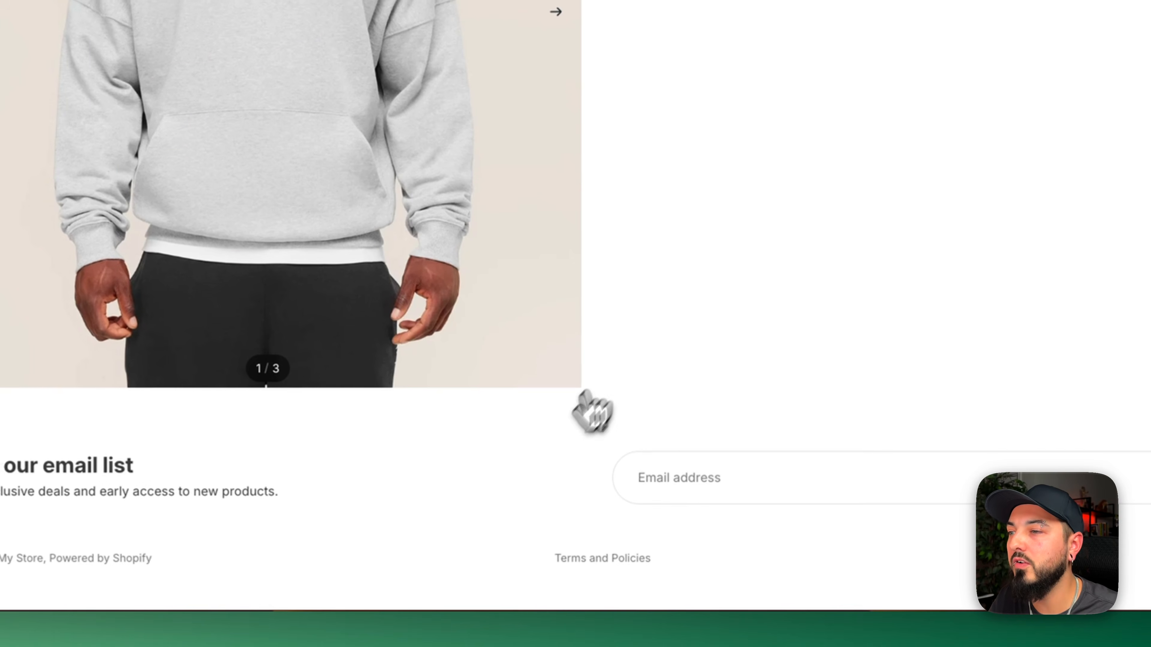
click(573, 560)
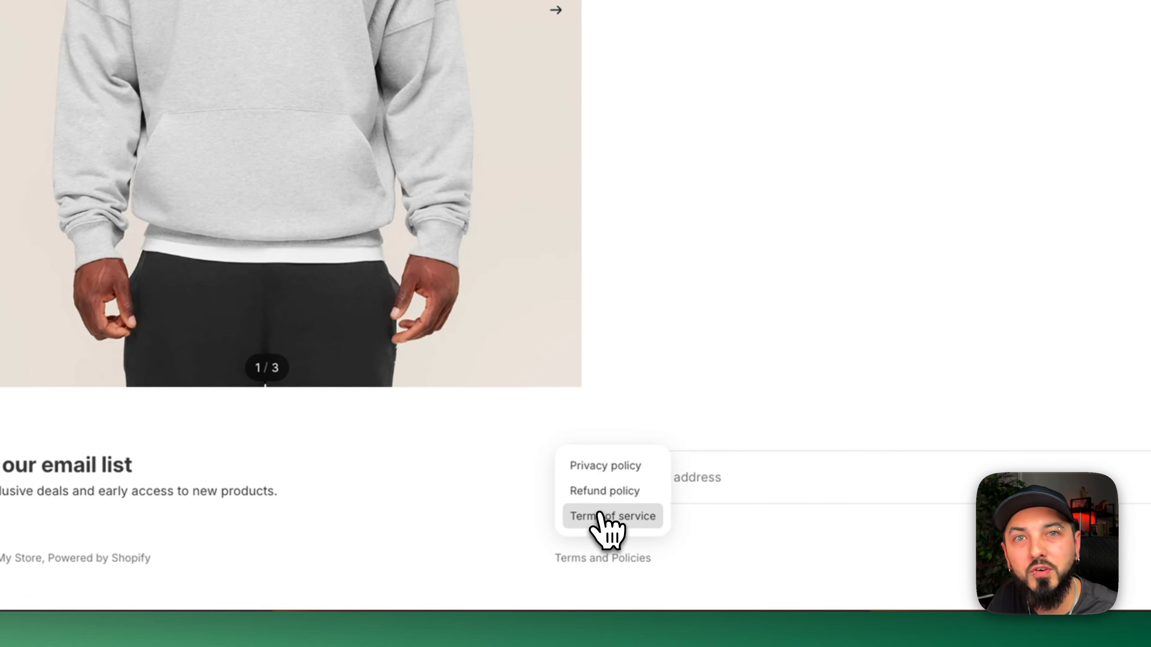
click(628, 424)
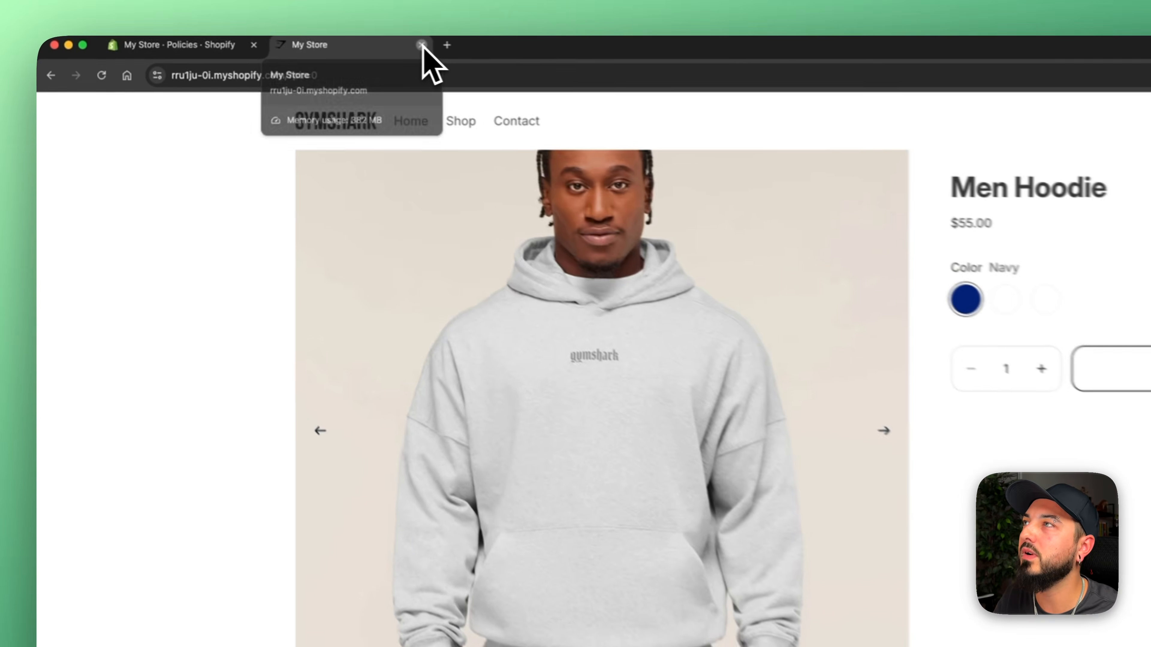
click(276, 41)
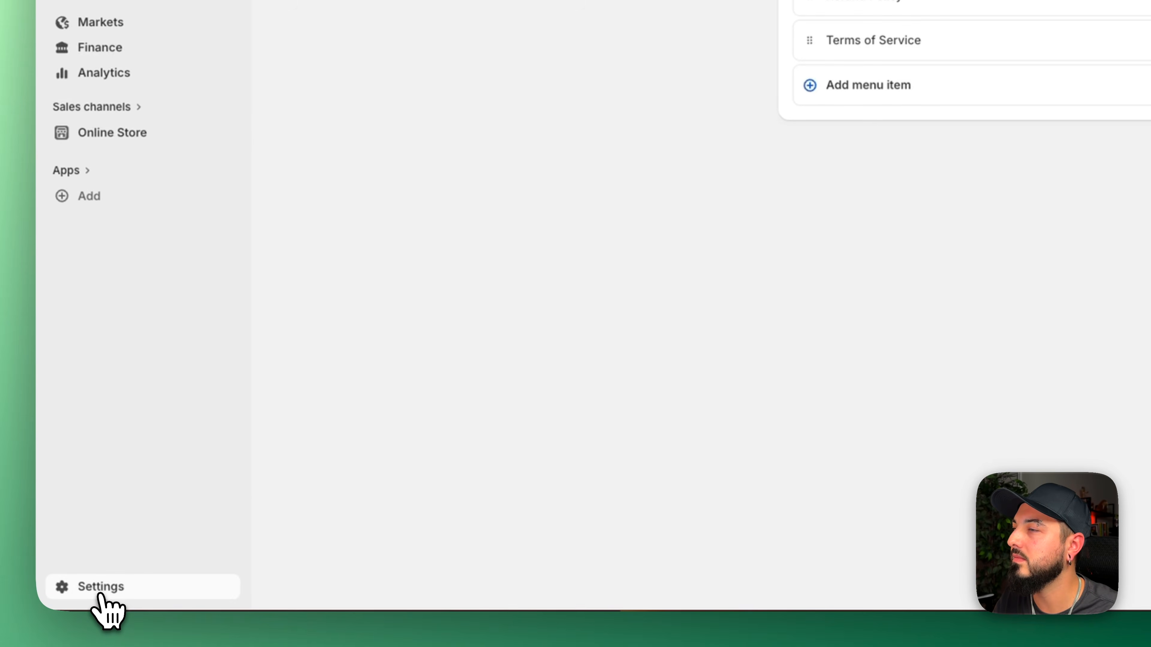
- Open the store's payment settings and go to the Shopify Payments account setup
click(99, 589)
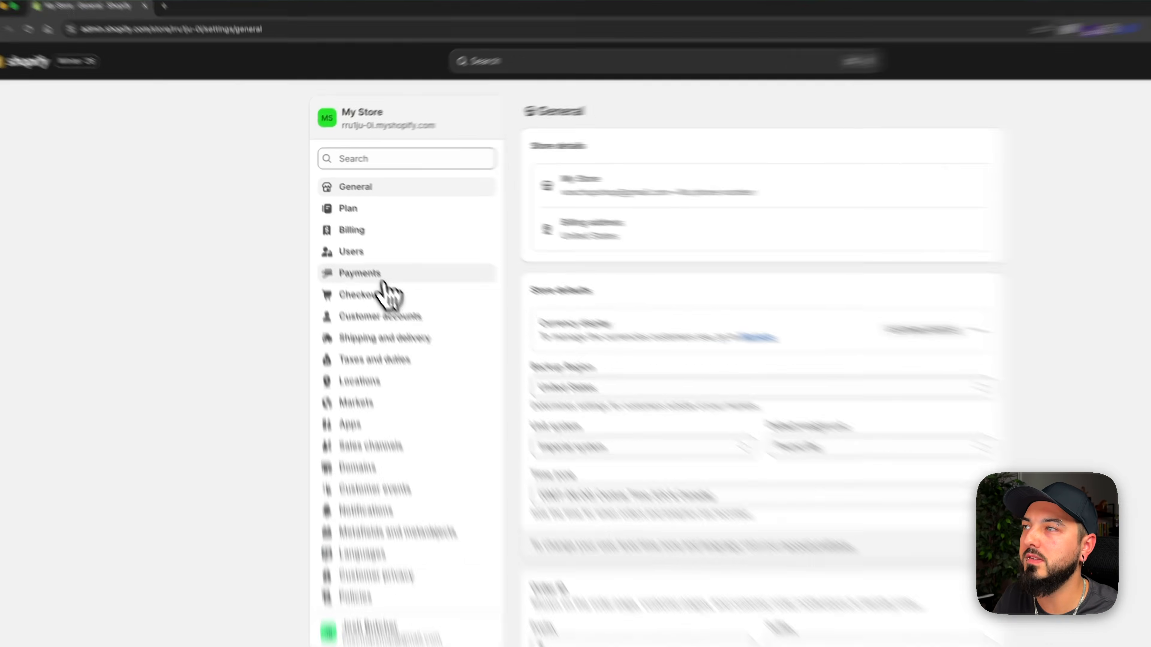
click(410, 246)
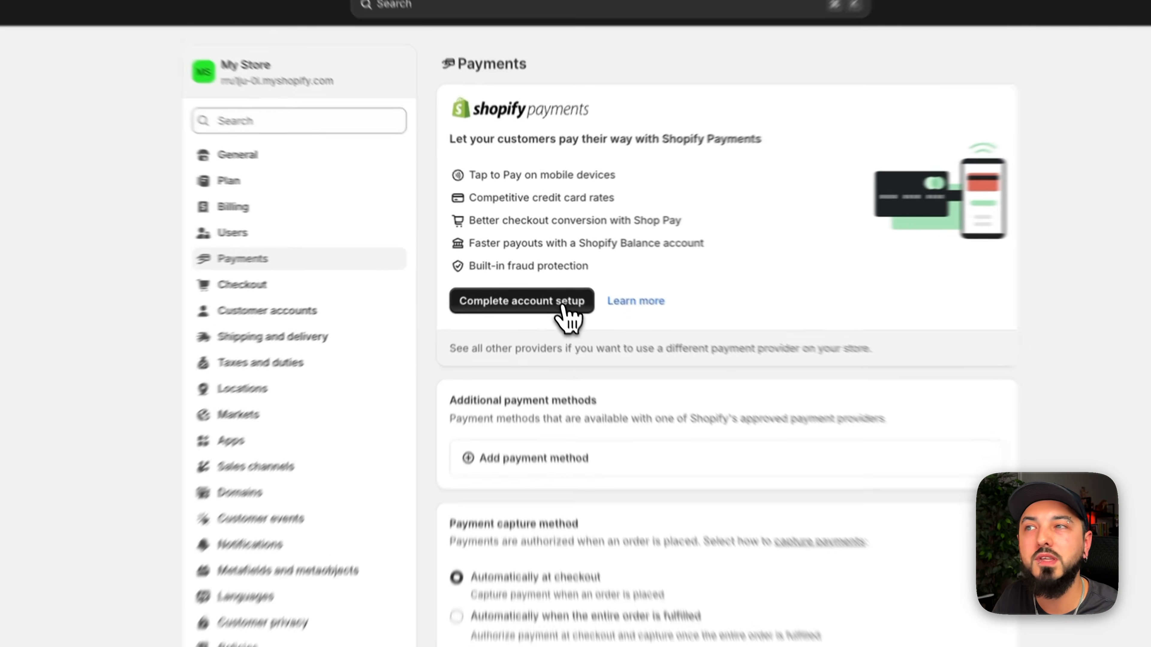
click(533, 277)
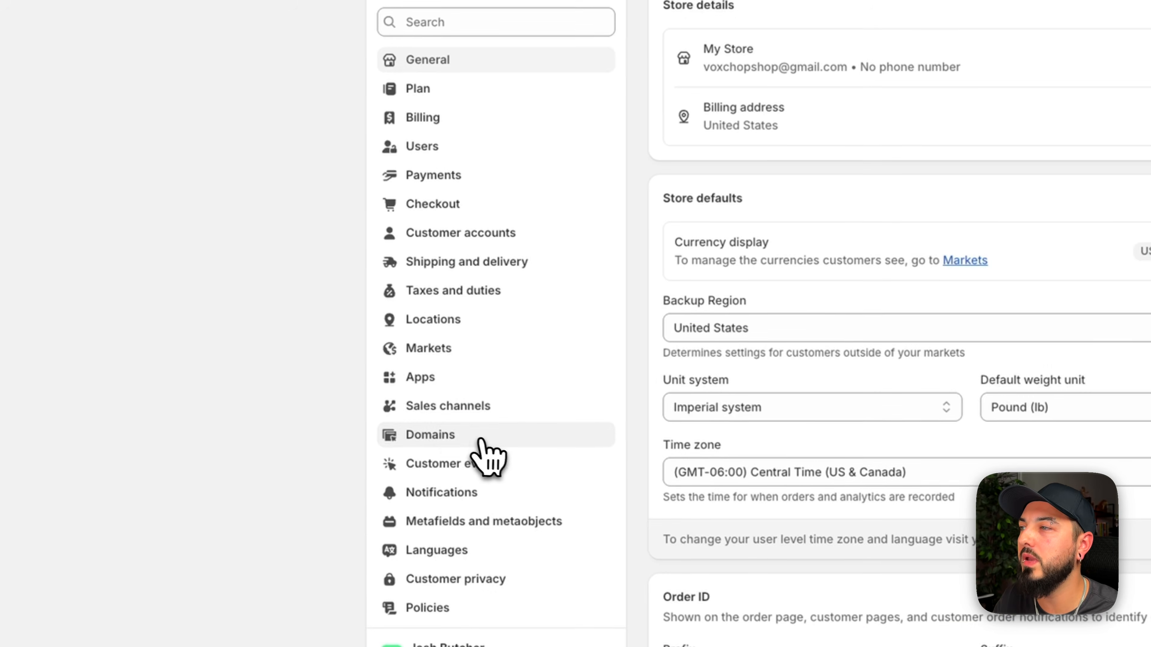
- Open the store's domain settings and go to the page for buying a new domain
click(368, 396)
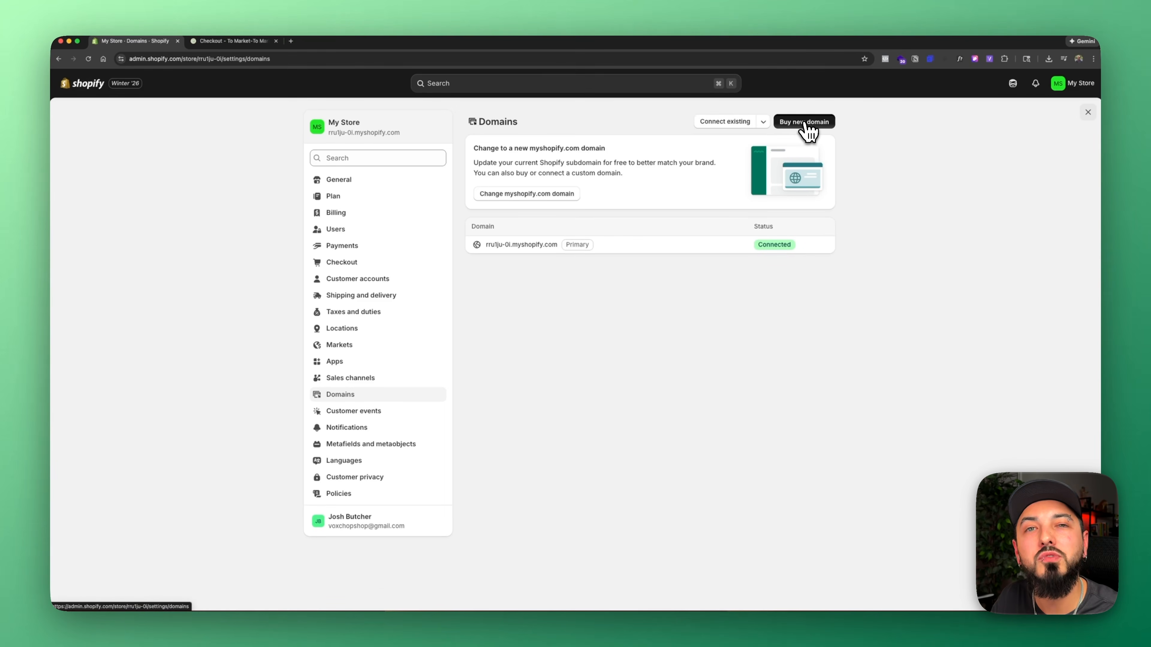
click(805, 123)
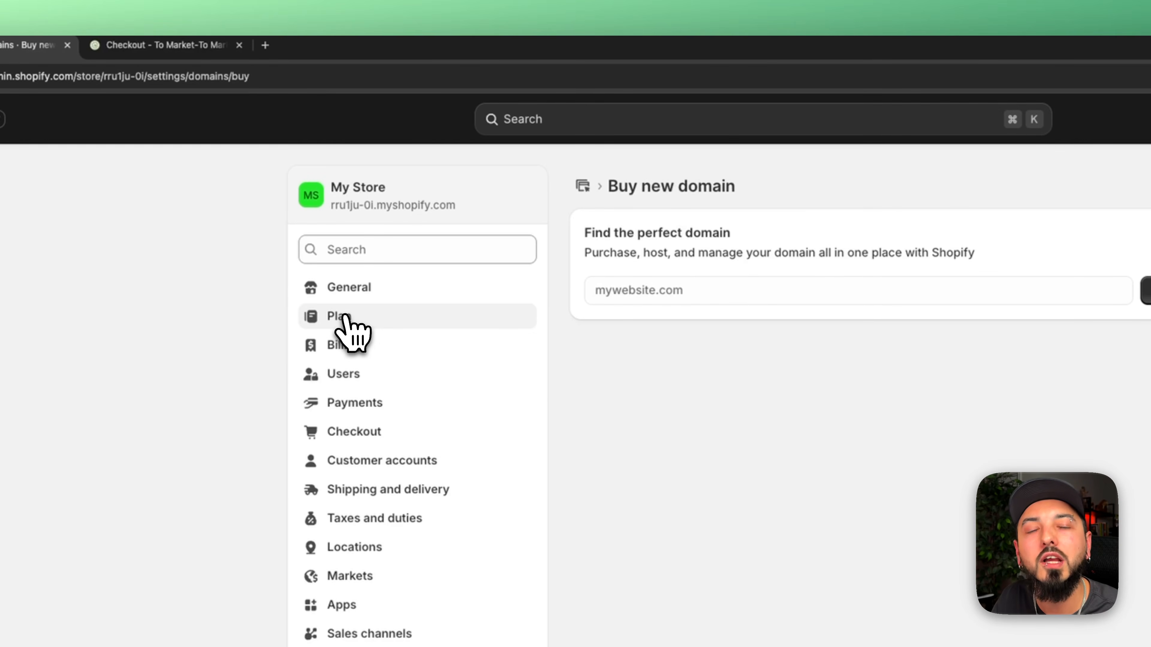
- Open the plan settings, compare the available subscription plans and their introductory pricing, and leave the settings
click(344, 317)
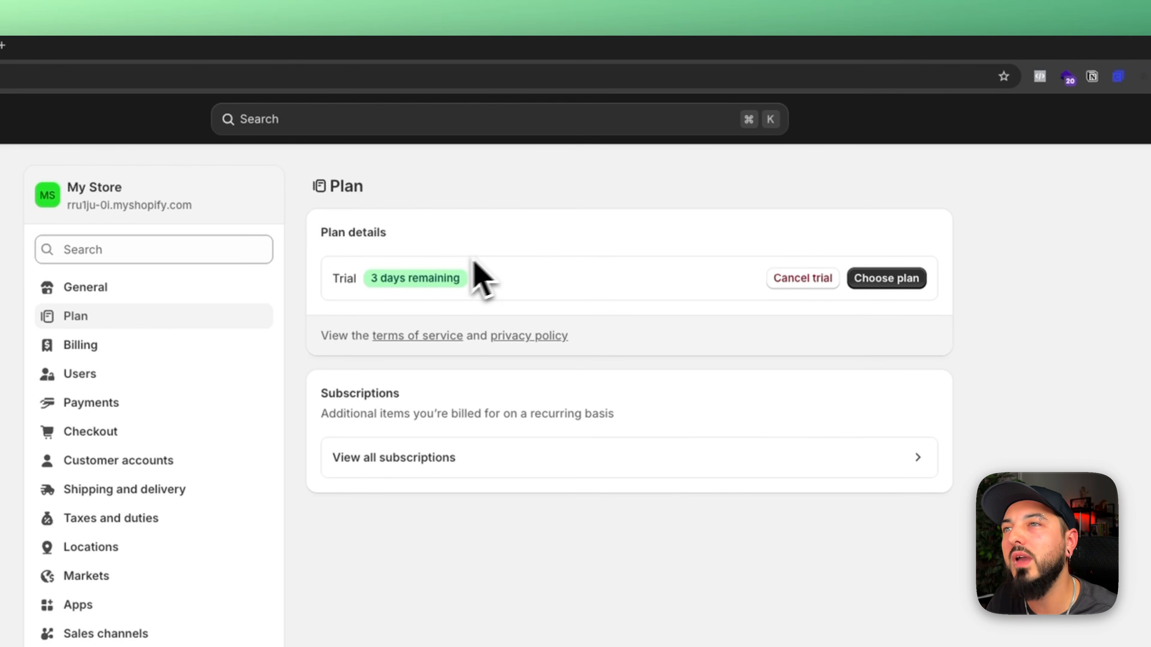
click(647, 286)
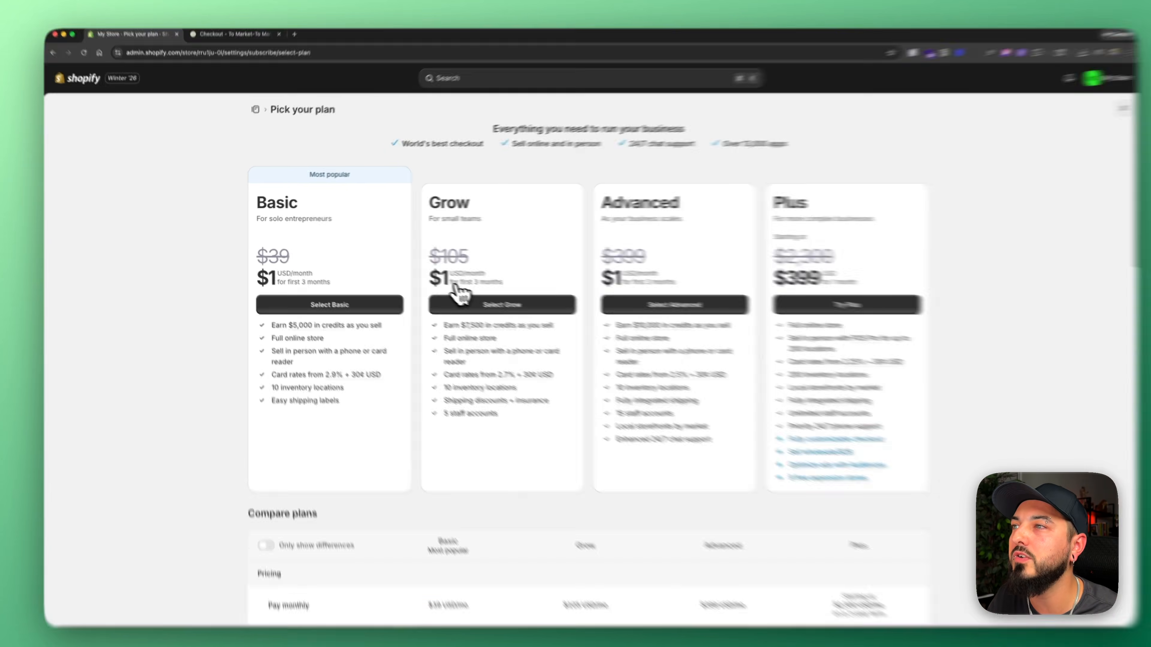
drag(441, 280, 501, 280)
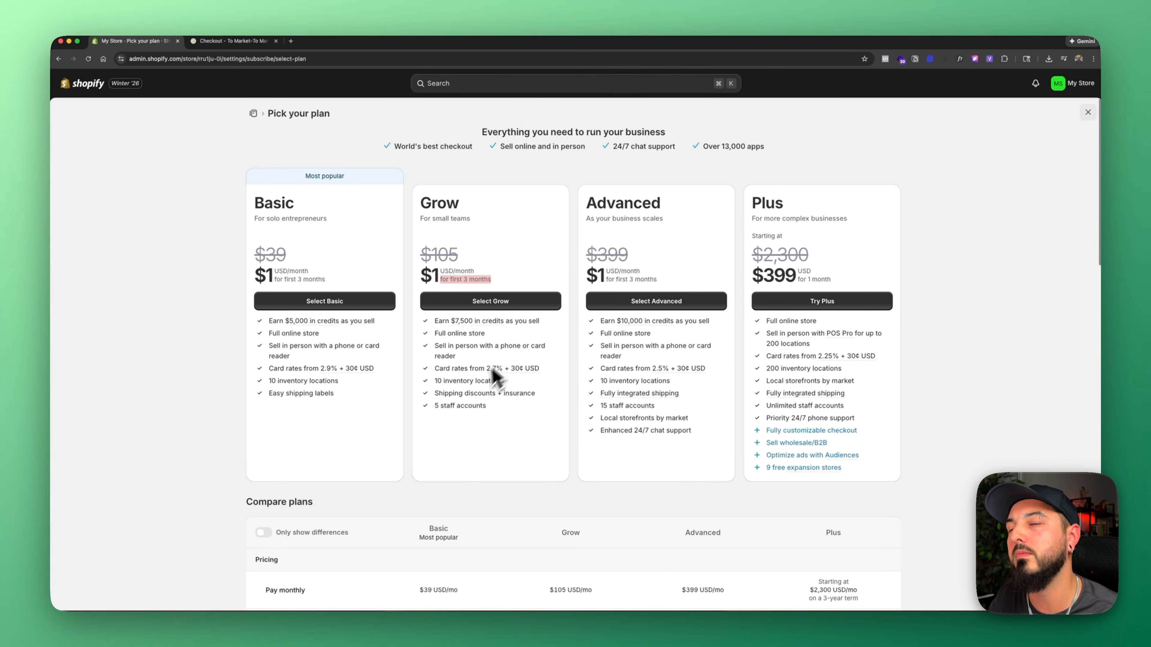
click(343, 313)
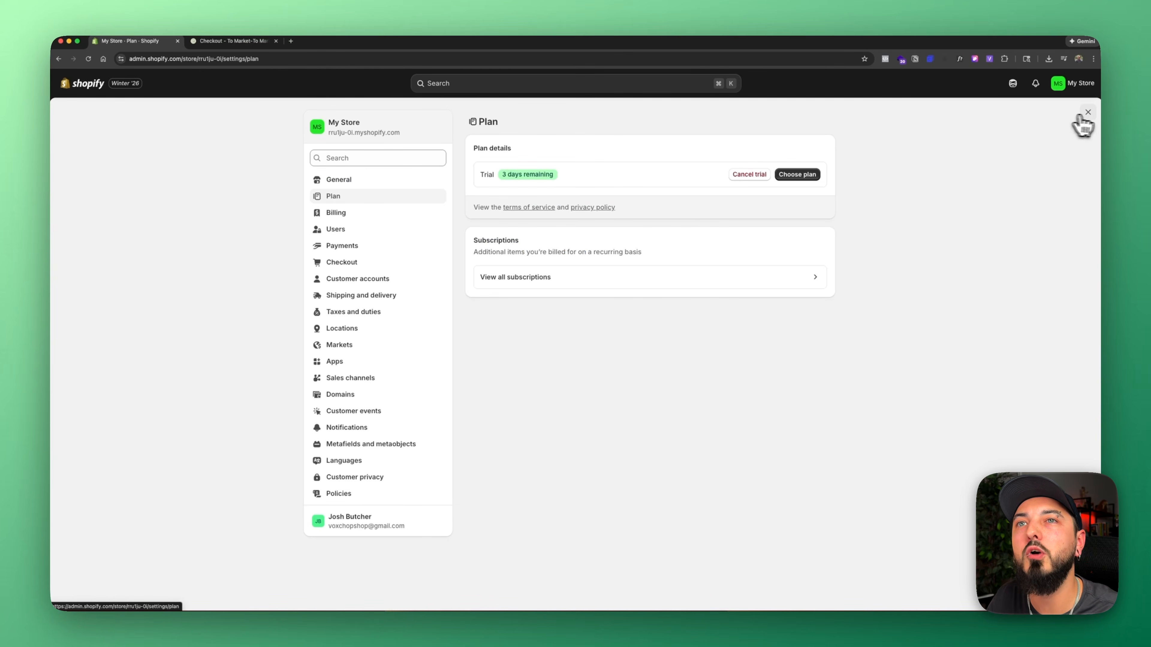
click(1088, 114)
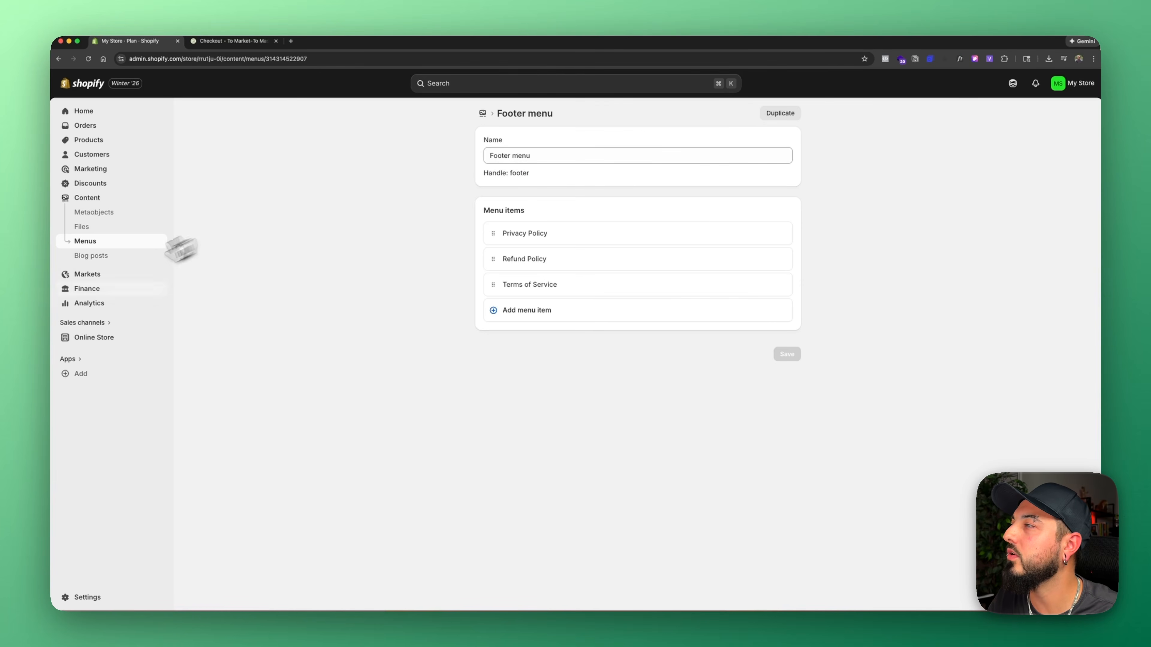
- Open the online store's themes page, visit rru1ju-0i.myshopify.com in an incognito window, and bring up its password entry
click(100, 338)
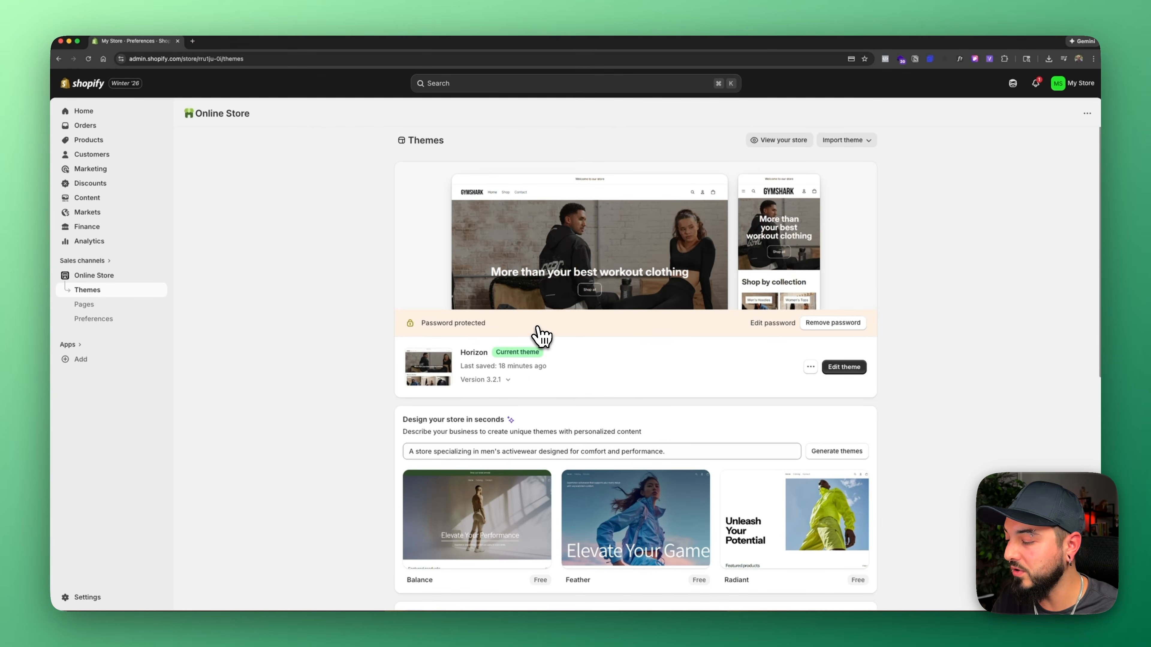
key(super+shift+n)
text(rru1ju-0i.myshopify.com)
key(Return)
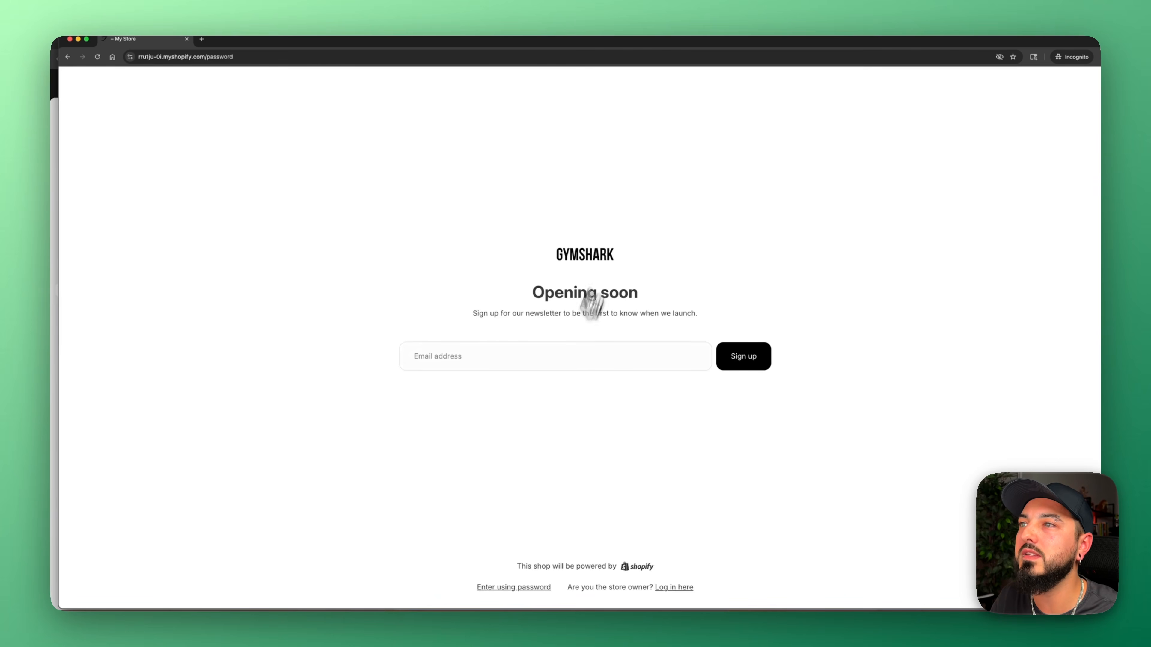
click(521, 589)
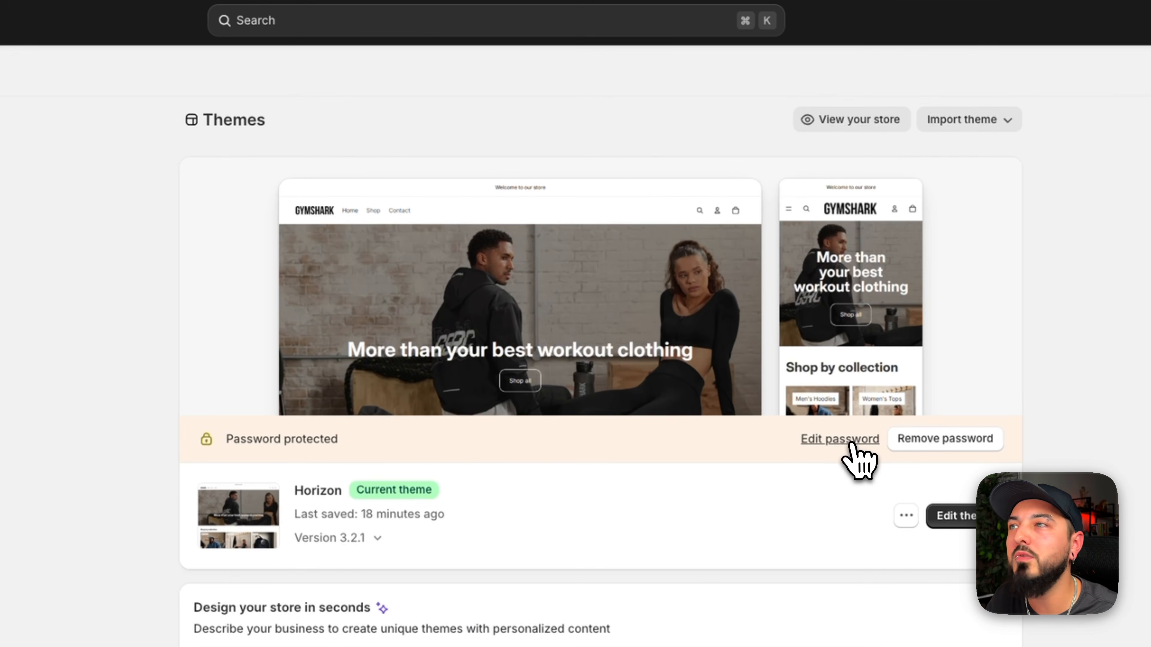
- Inspect the store's password preferences, return to the themes page, and remove the storefront's password protection
click(851, 446)
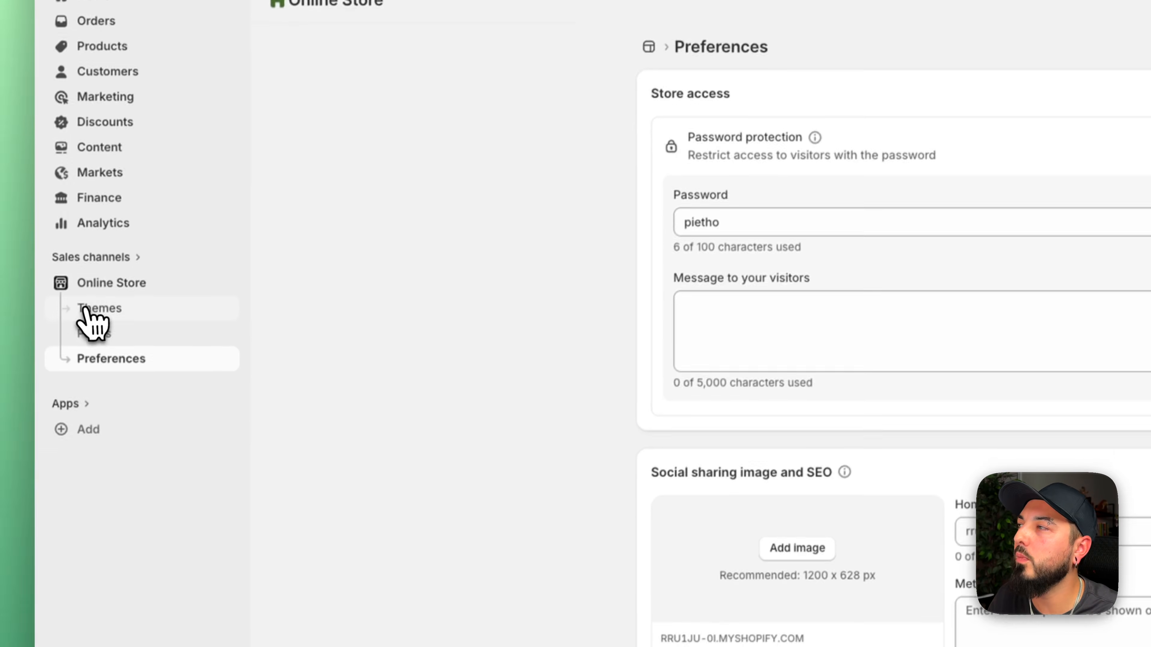
click(69, 424)
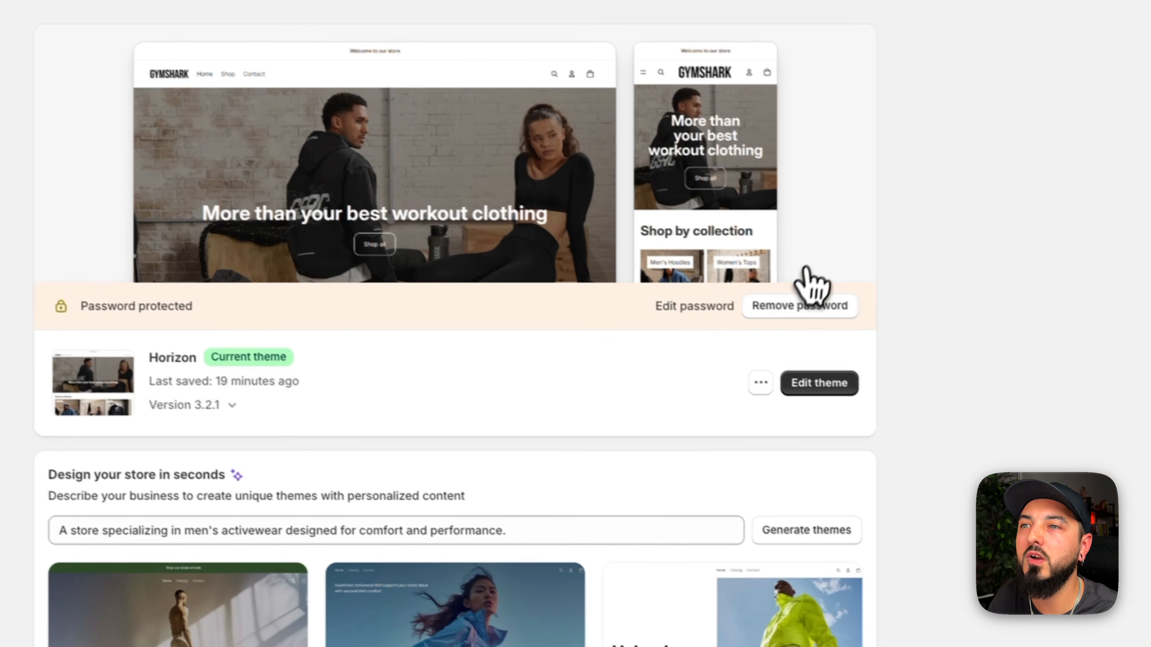
click(1123, 387)
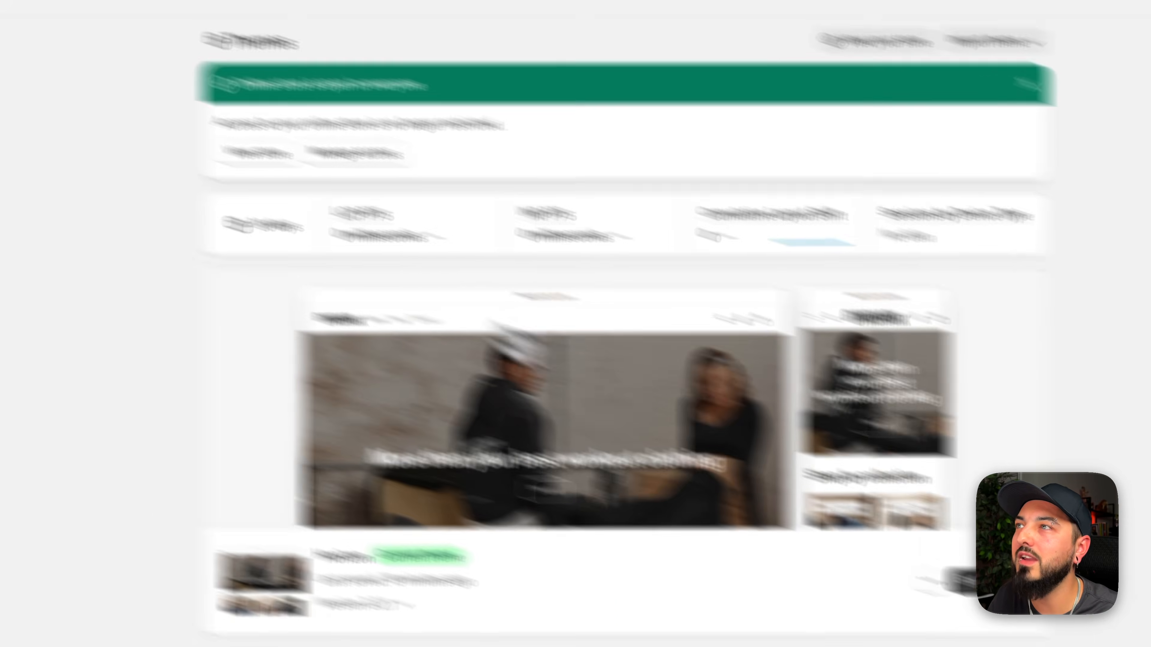